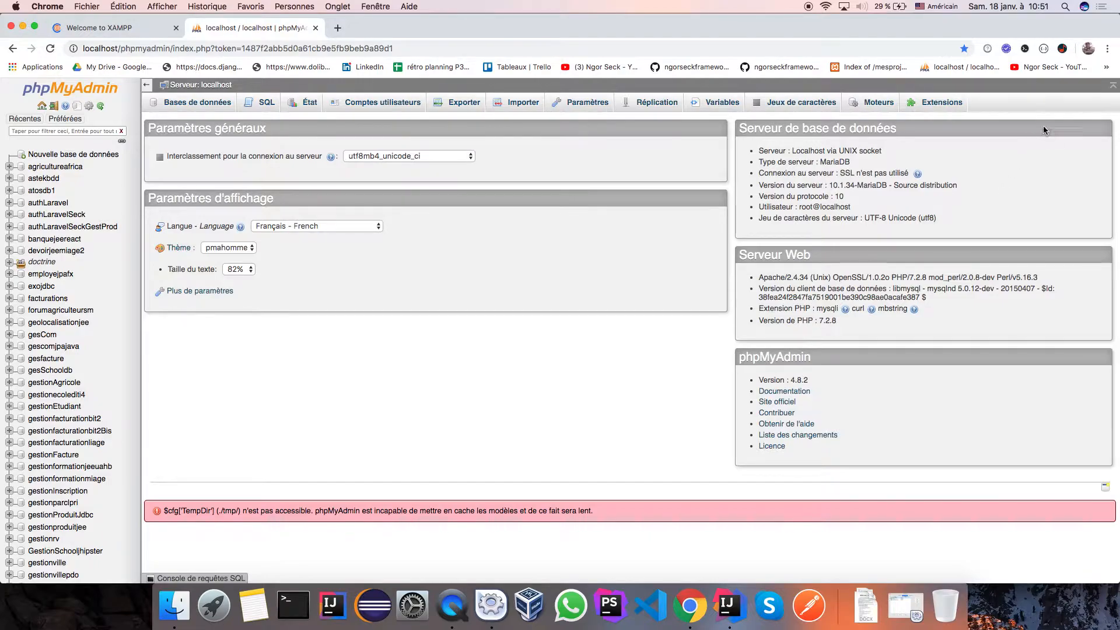
Open Chrome's options menu on the phpMyAdmin localhost home page to adjust zoom.
{"action": "left_click", "coordinate": [1109, 49]}
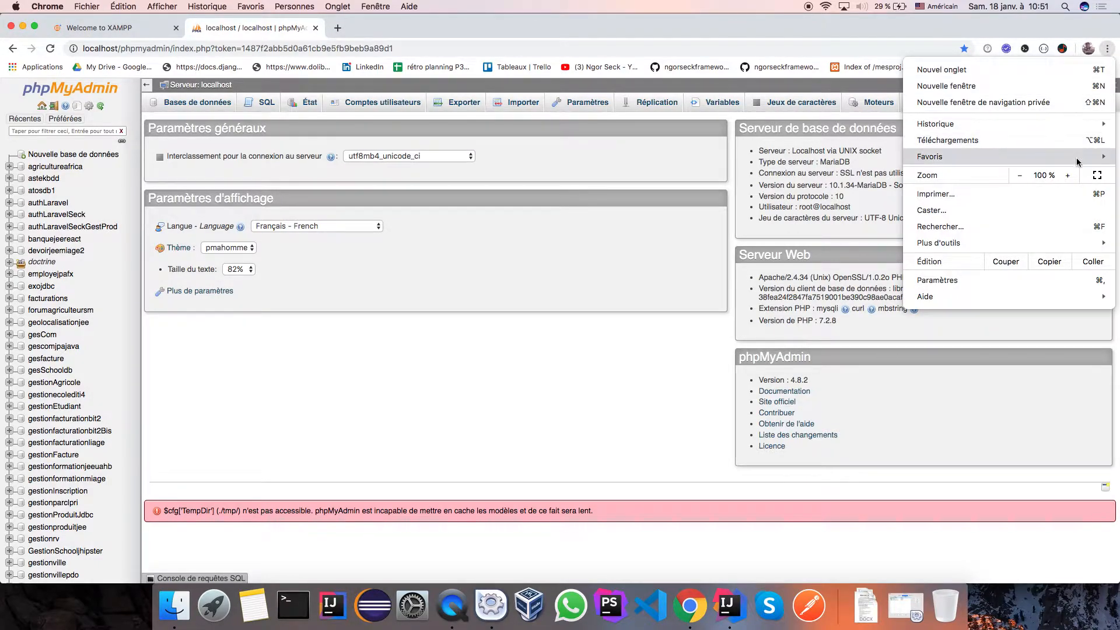
Zoom the phpMyAdmin page up to 175 %.
{"action": "left_click", "coordinate": [1069, 175]}
{"action": "left_click", "coordinate": [1068, 175]}
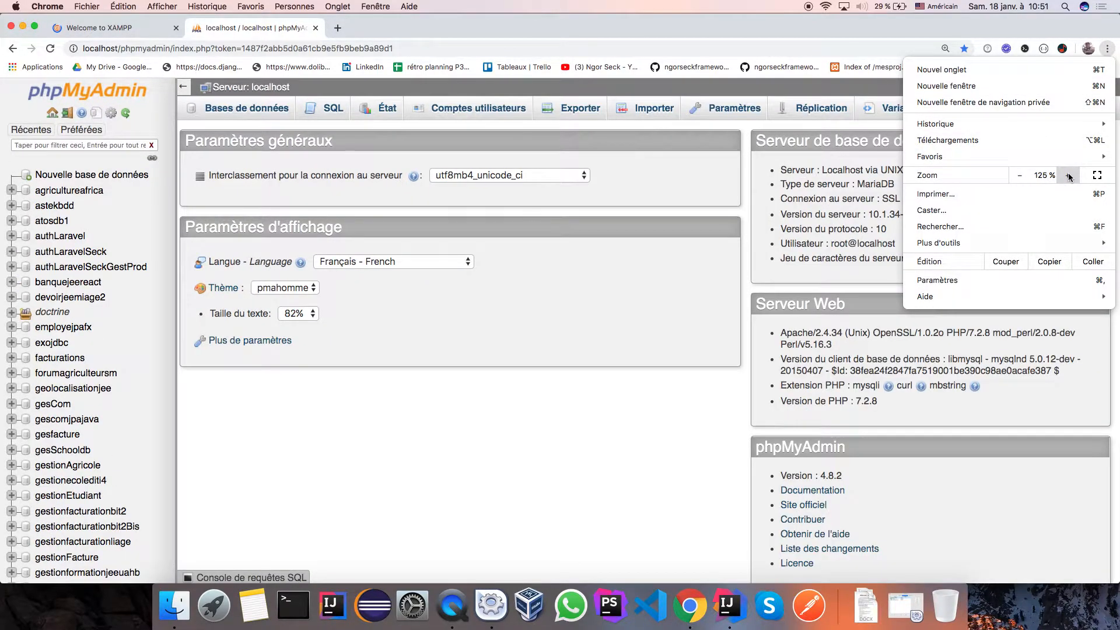
{"action": "left_click", "coordinate": [1069, 175]}
{"action": "left_click", "coordinate": [1069, 175]}
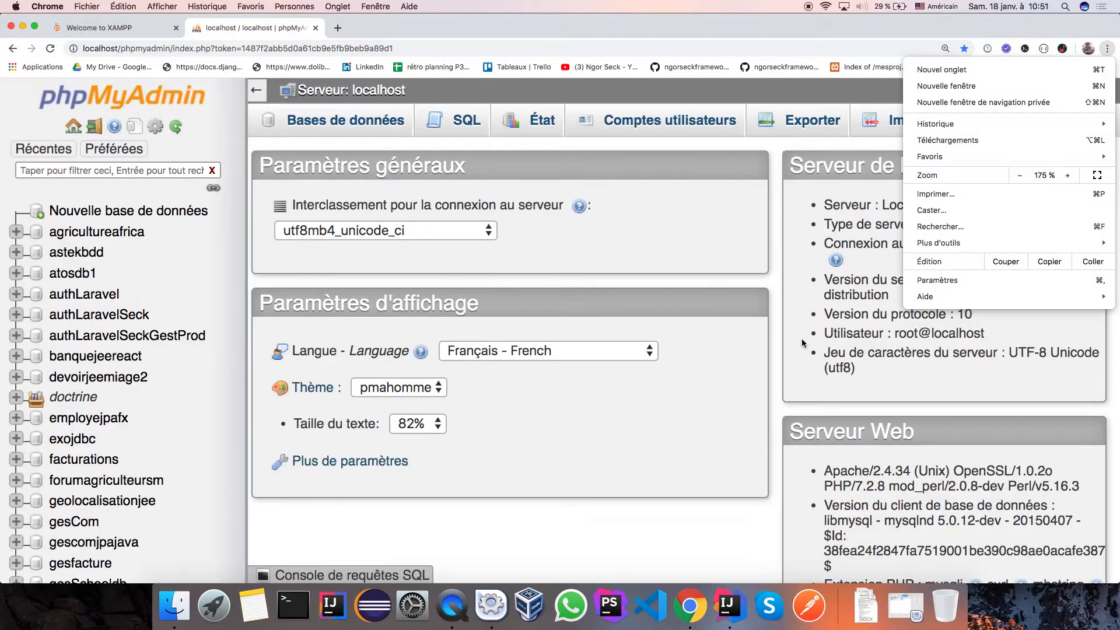
{"action": "left_click", "coordinate": [703, 372]}
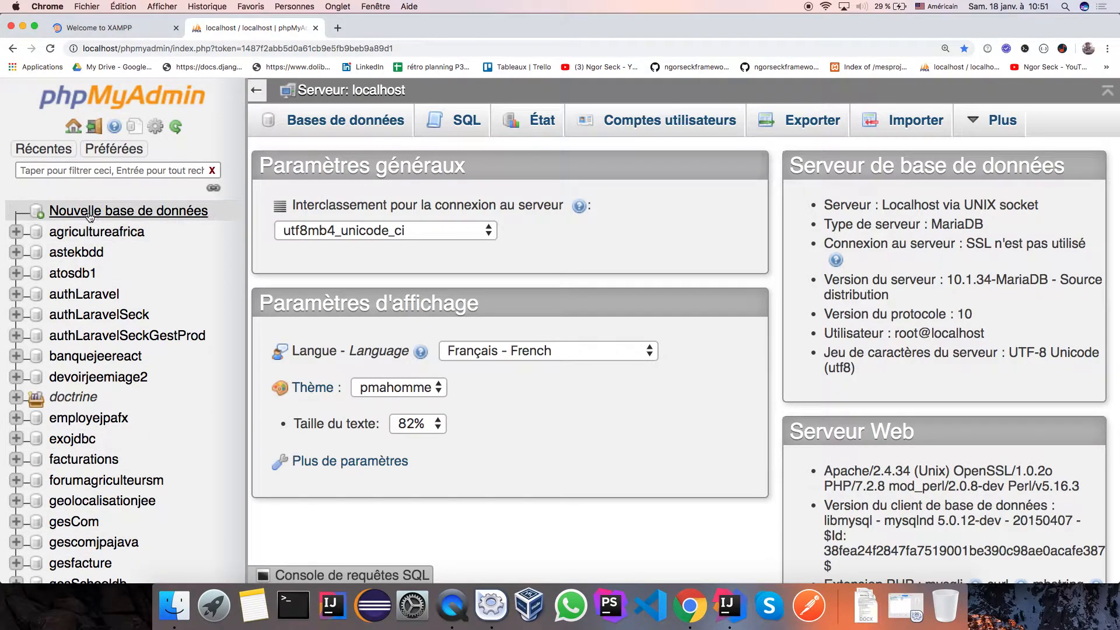
Go to the Bases de données page's create-database form, then bring IntelliJ IDEA forward.
{"action": "left_click", "coordinate": [336, 125]}
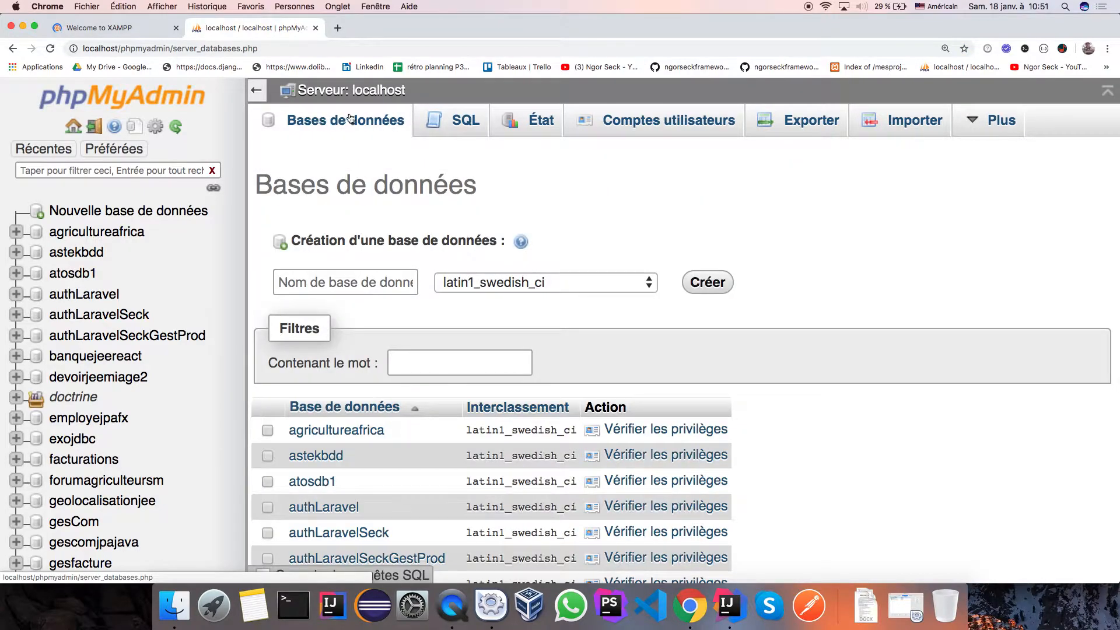
{"action": "left_click", "coordinate": [341, 281]}
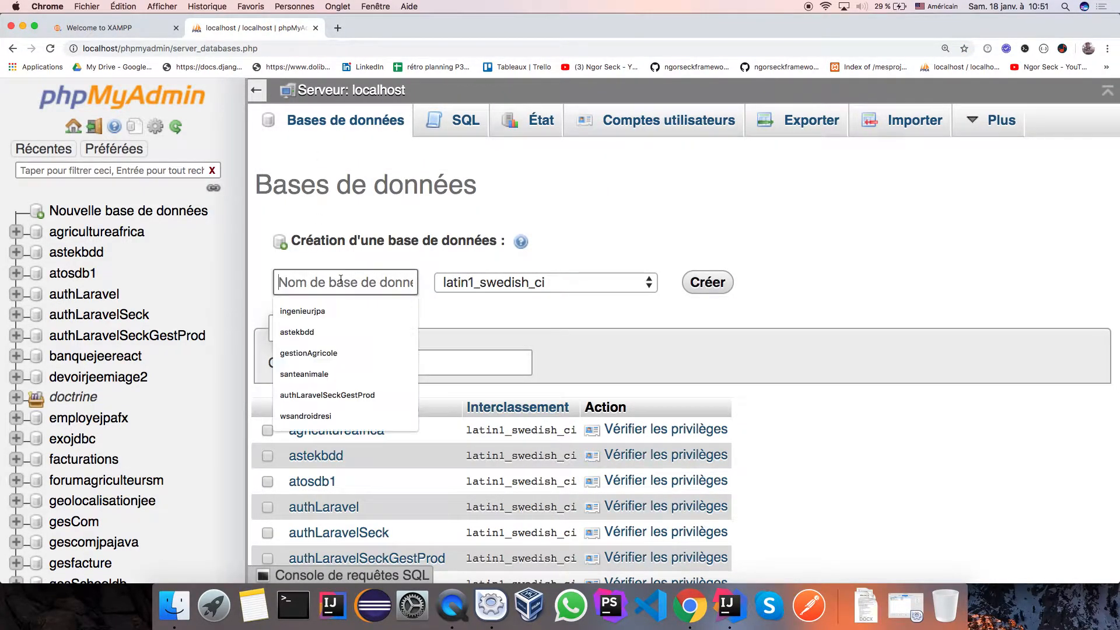
{"action": "left_click", "coordinate": [727, 623]}
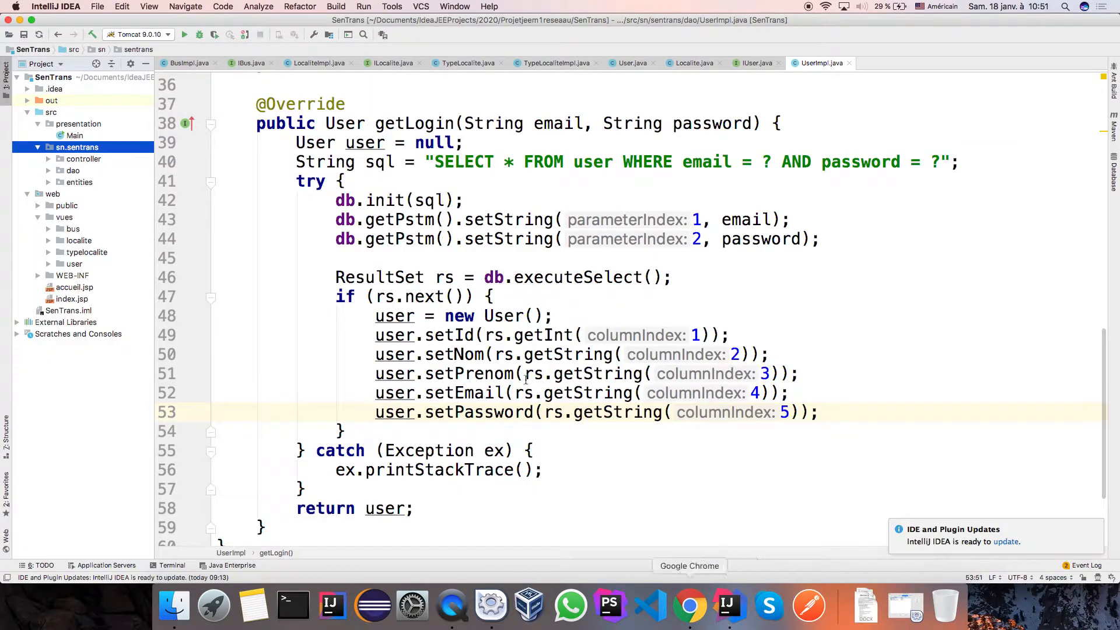
Open DB.java from the dao package and set the JDBC URL database name to sentransrsirt, copying it.
{"action": "left_click", "coordinate": [49, 170]}
{"action": "left_click", "coordinate": [81, 195]}
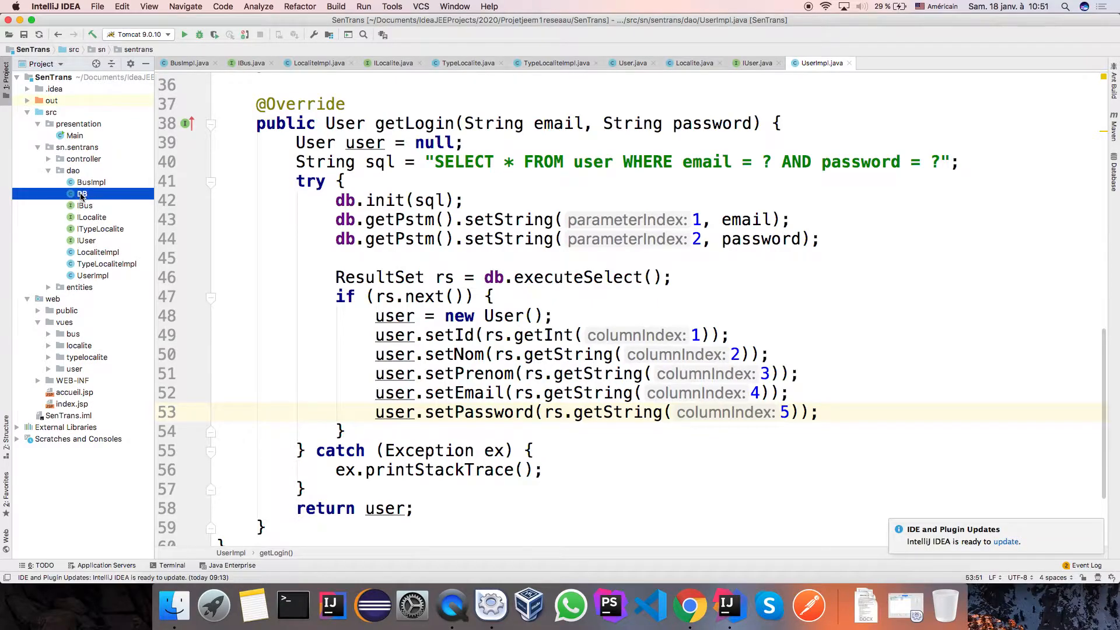
{"action": "double_click", "coordinate": [81, 195]}
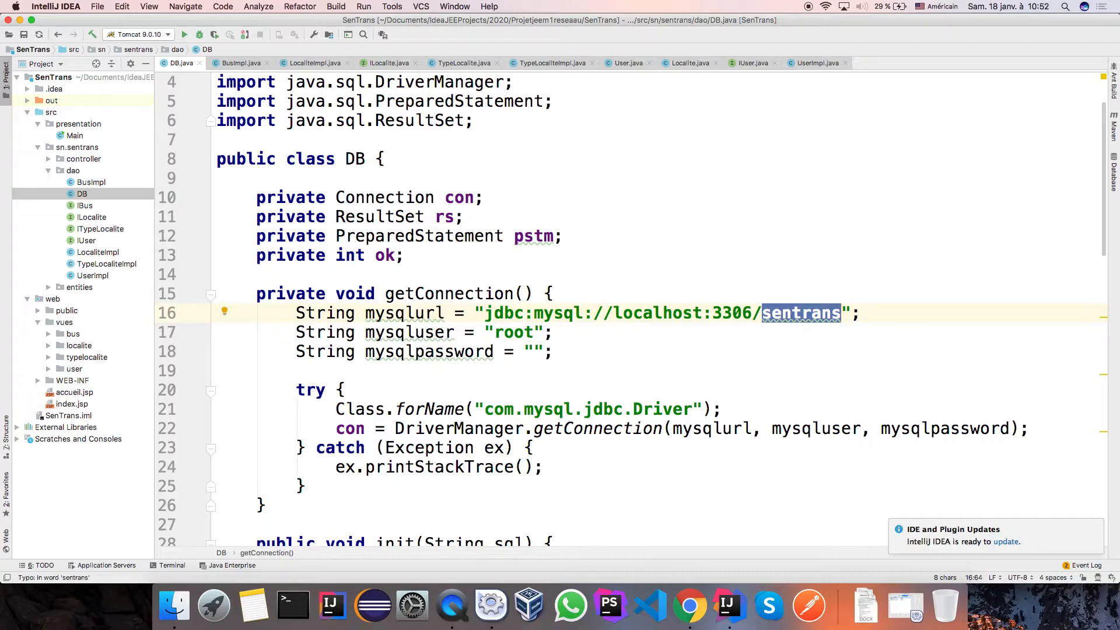
{"action": "type", "text": "rsirt"}
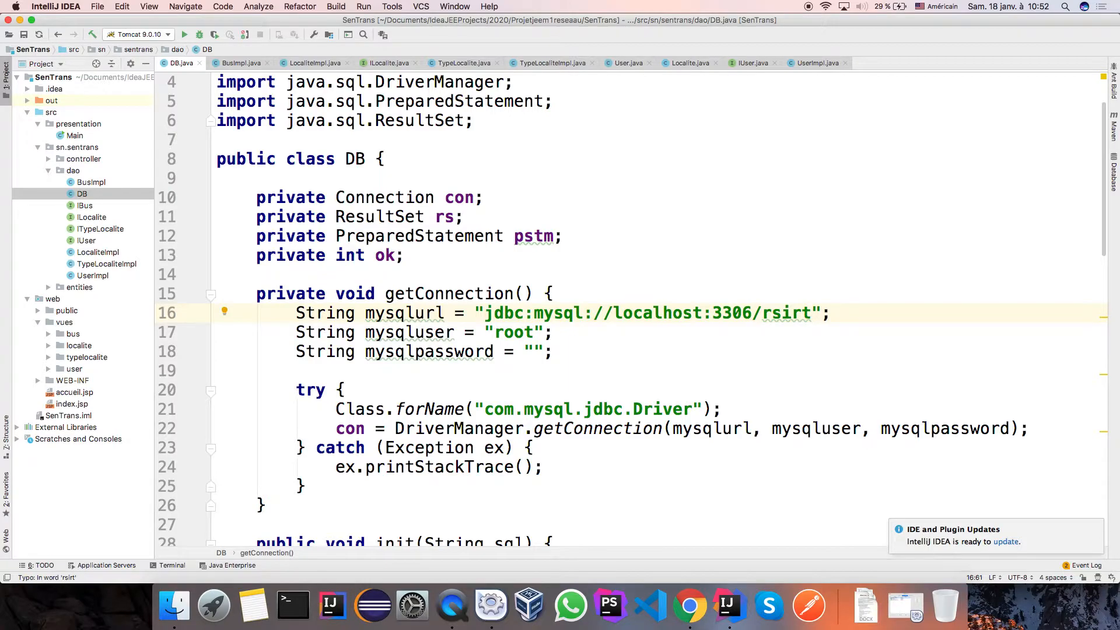
{"action": "key", "text": "super+z"}
{"action": "key", "text": "Escape"}
{"action": "type", "text": "rsirt"}
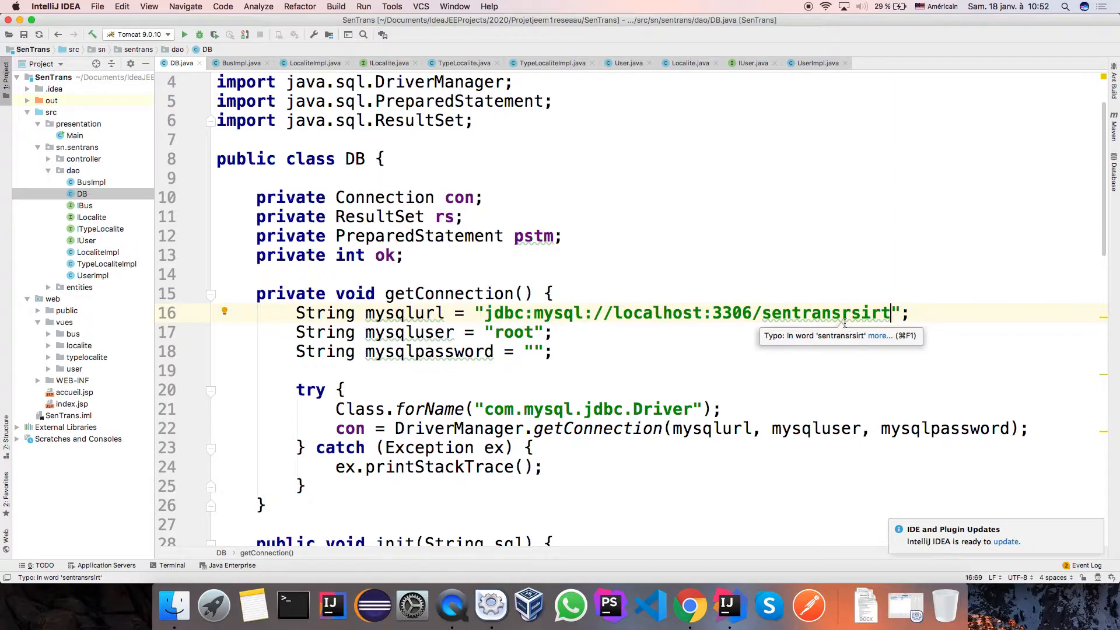
{"action": "double_click", "coordinate": [796, 315]}
{"action": "key", "text": "super+c"}
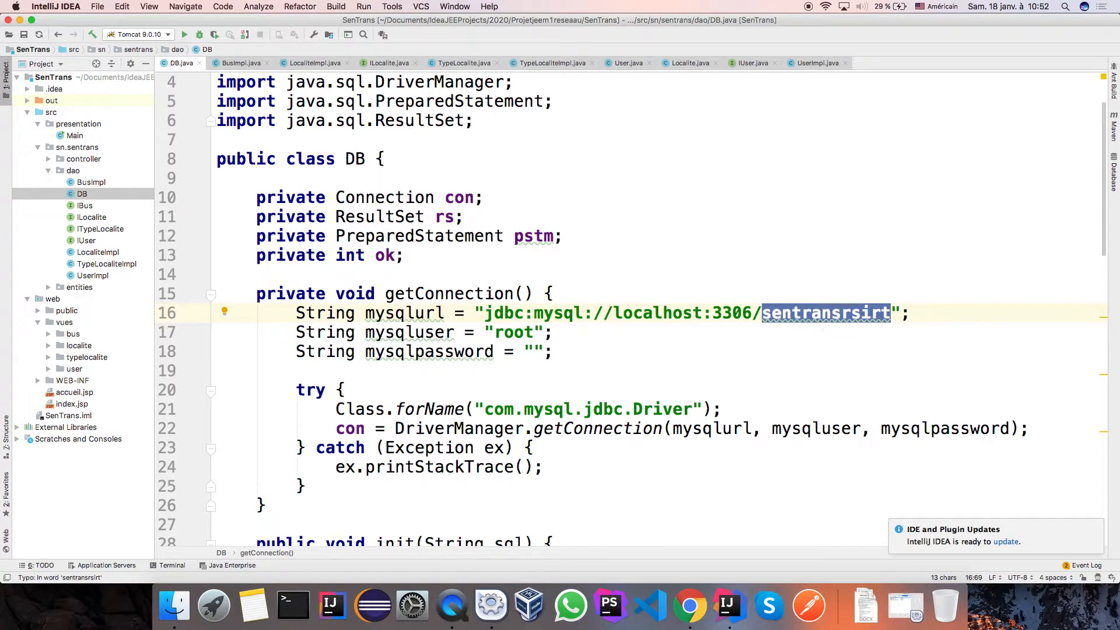
Create the sentransrsirt database in phpMyAdmin by pasting its name and clicking Créer.
{"action": "left_click", "coordinate": [689, 606]}
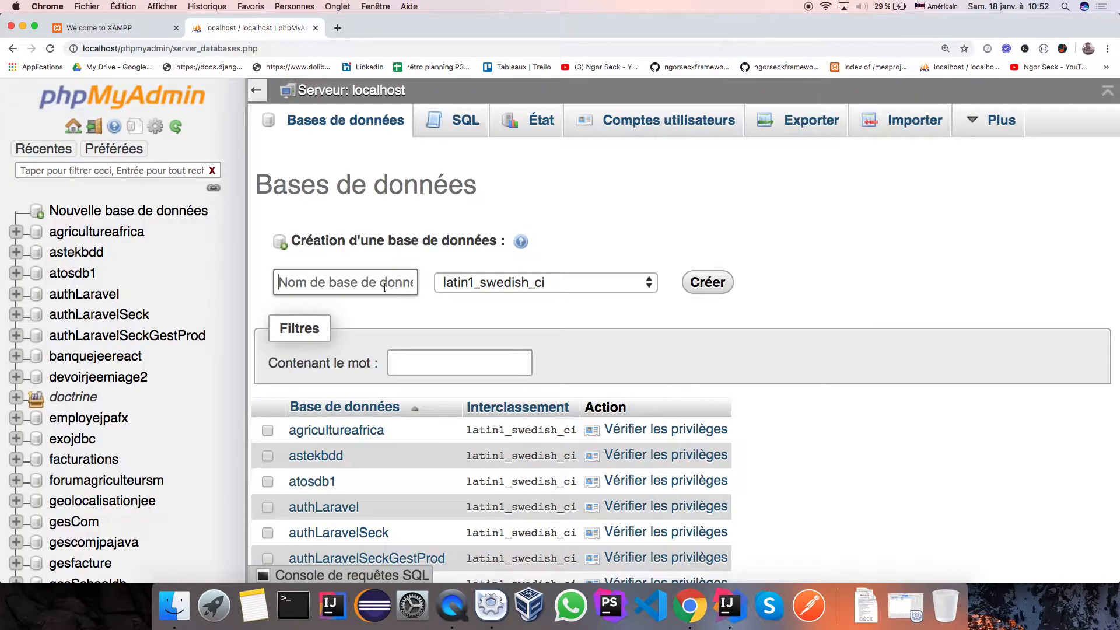
{"action": "left_click", "coordinate": [384, 288]}
{"action": "key", "text": "super+v"}
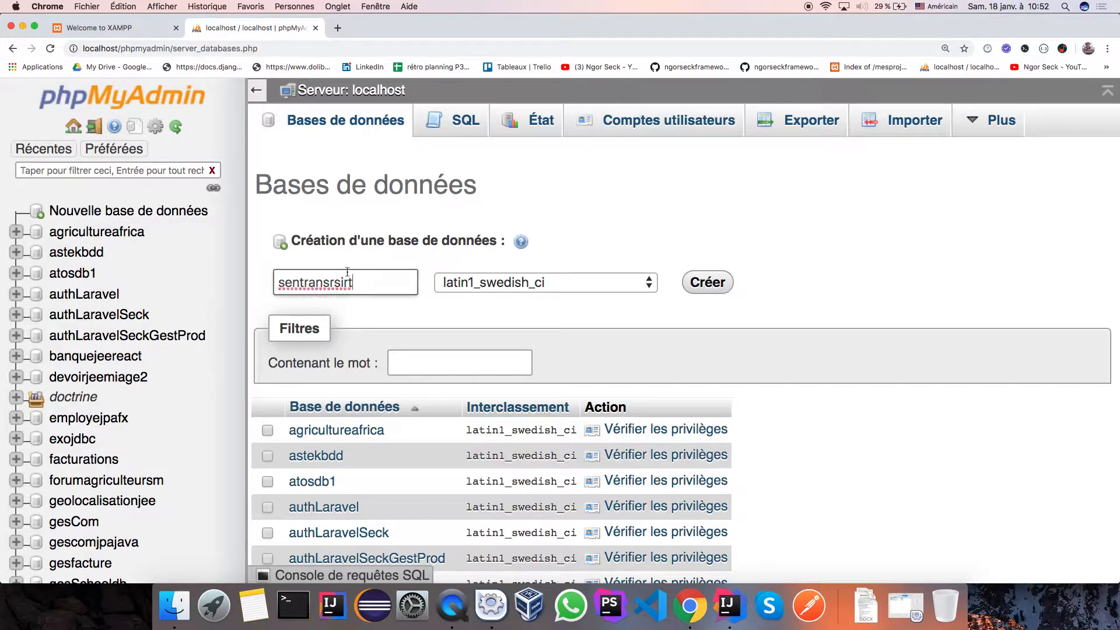
{"action": "left_click", "coordinate": [713, 284]}
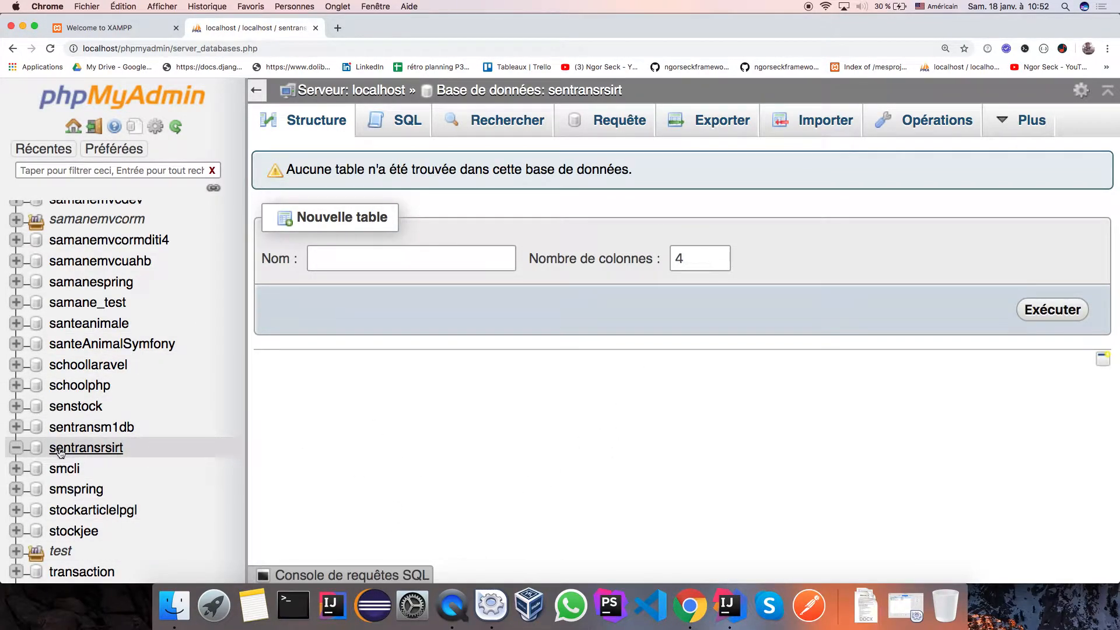
{"action": "left_click", "coordinate": [428, 256]}
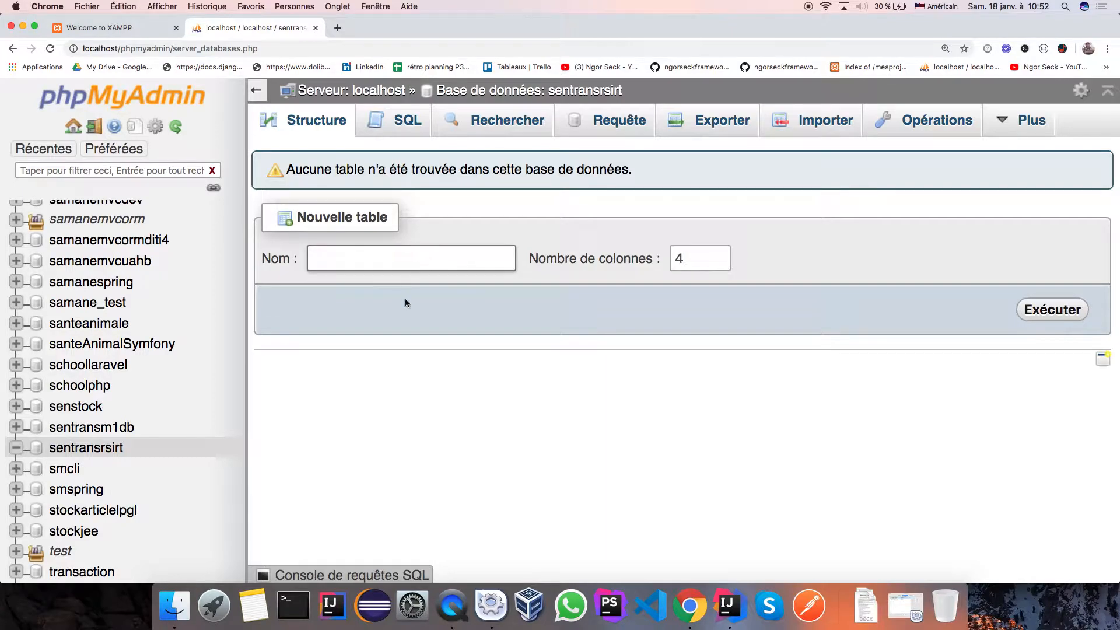
{"action": "left_click", "coordinate": [728, 606]}
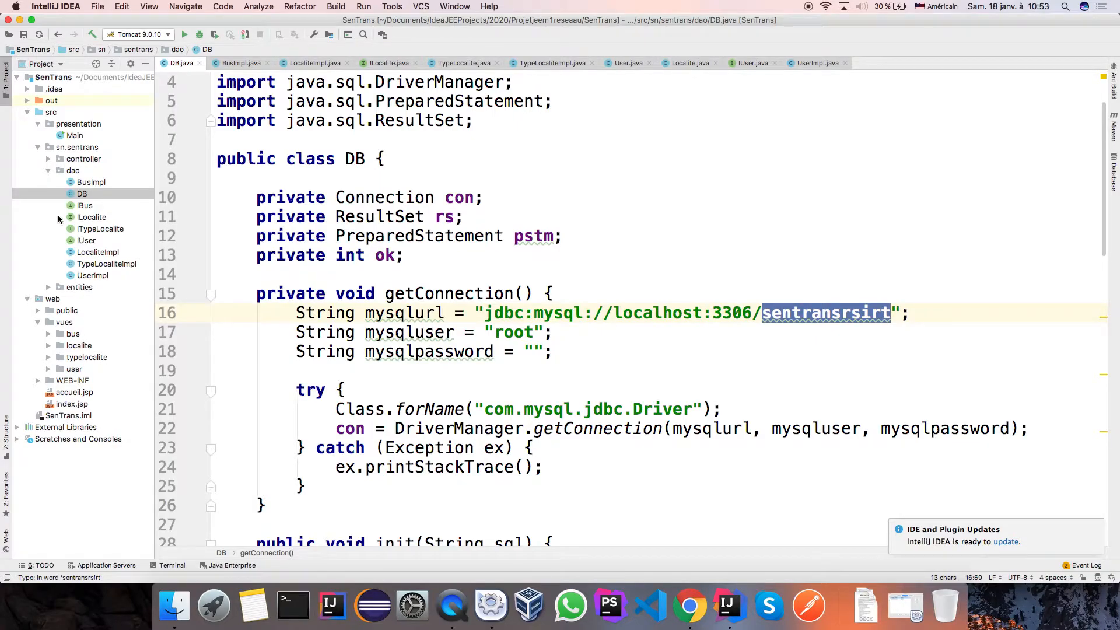
Review the User, TypeLocalite, Localite and Bus entity classes, ending on User.java.
{"action": "left_click", "coordinate": [48, 287]}
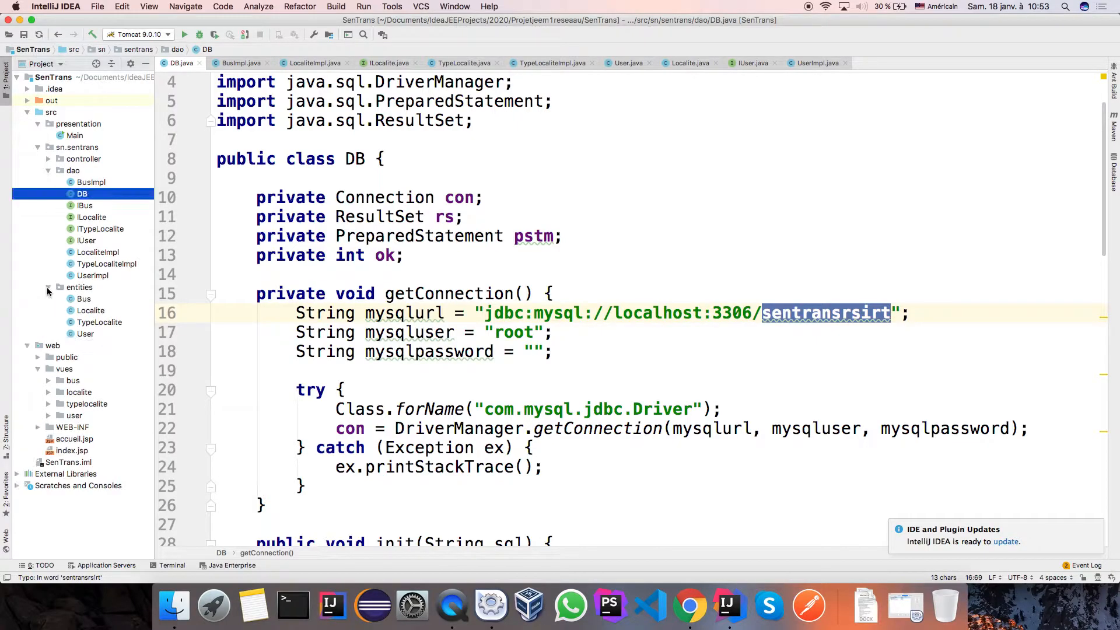
{"action": "double_click", "coordinate": [85, 334]}
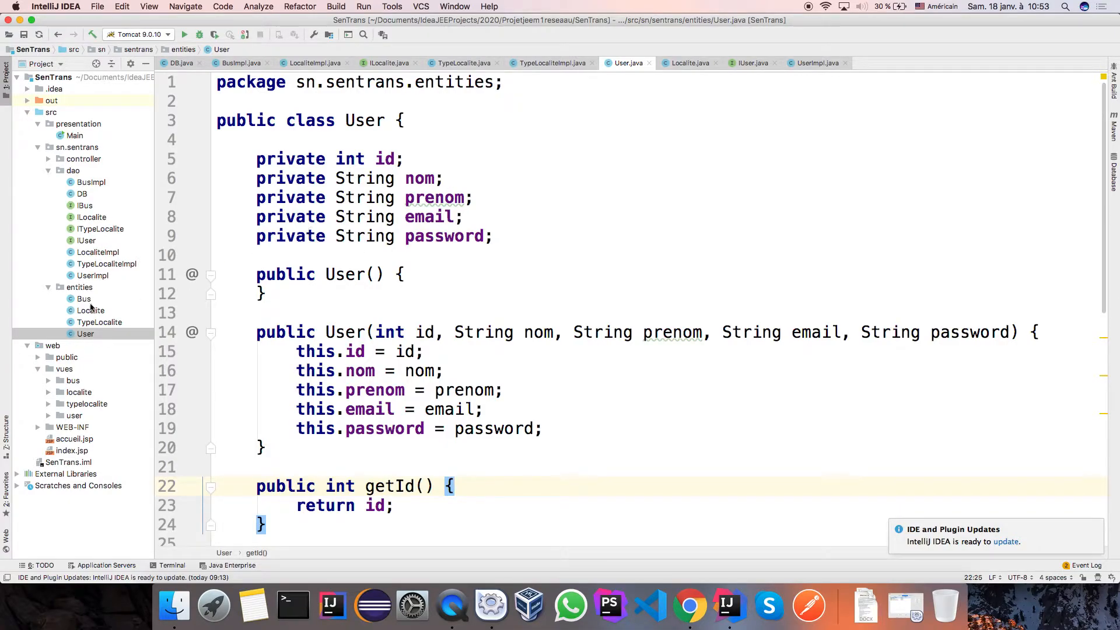
{"action": "double_click", "coordinate": [94, 322]}
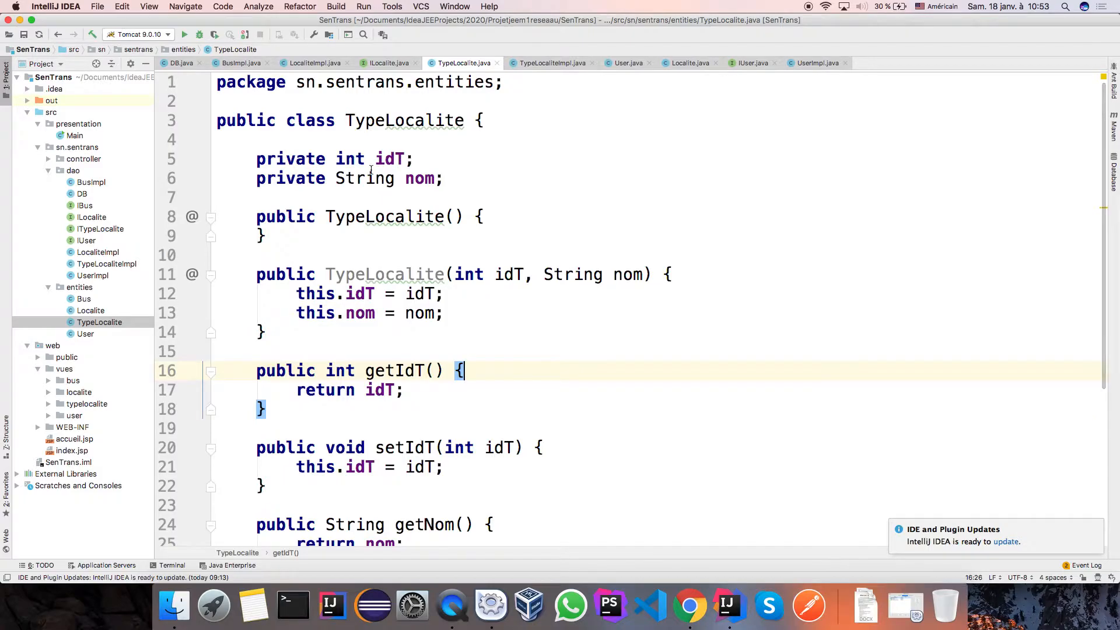
{"action": "double_click", "coordinate": [91, 311]}
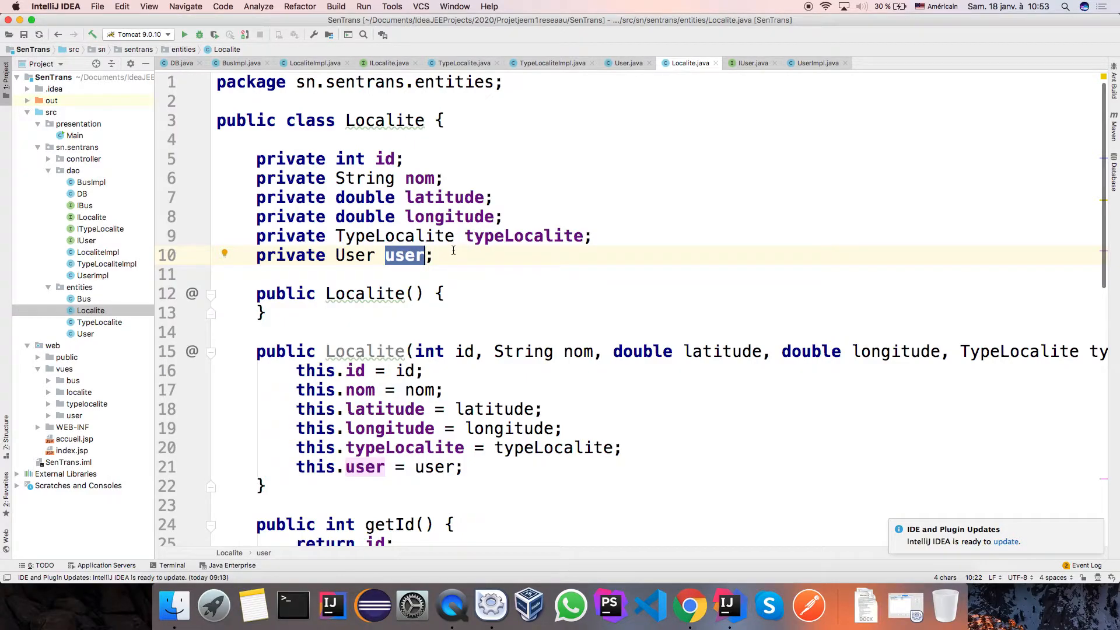
{"action": "key", "text": "Down"}
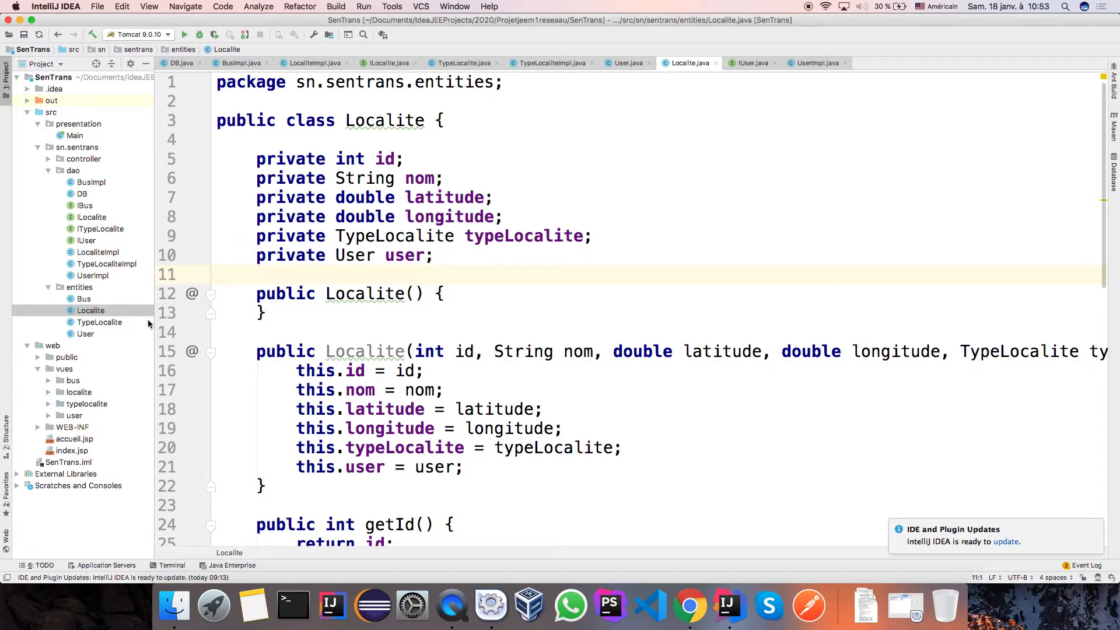
{"action": "double_click", "coordinate": [82, 298]}
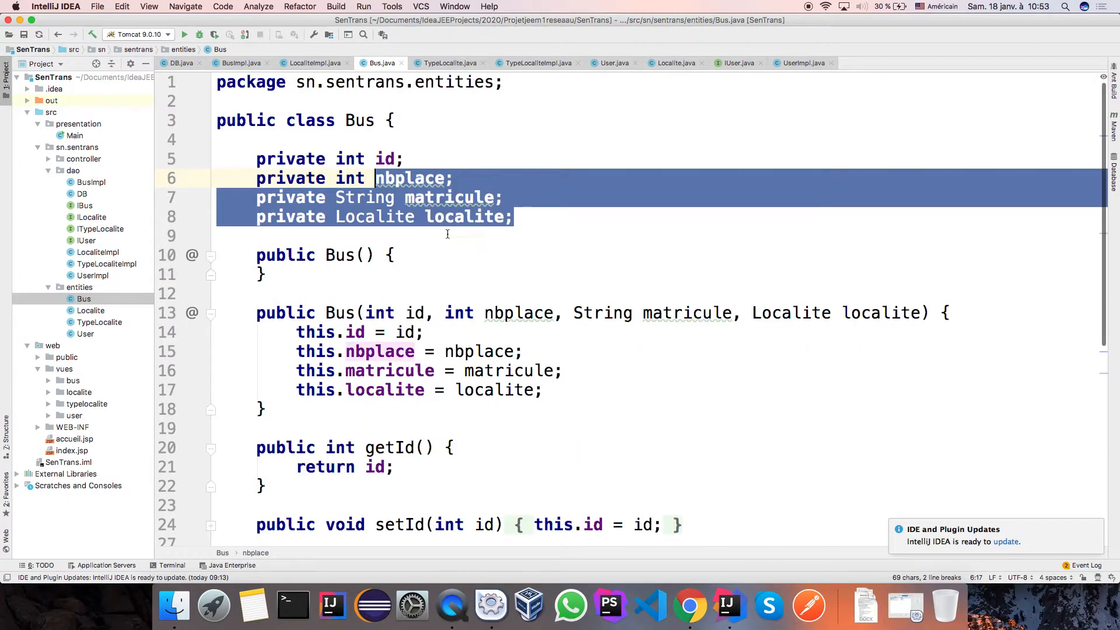
{"action": "left_click", "coordinate": [460, 227]}
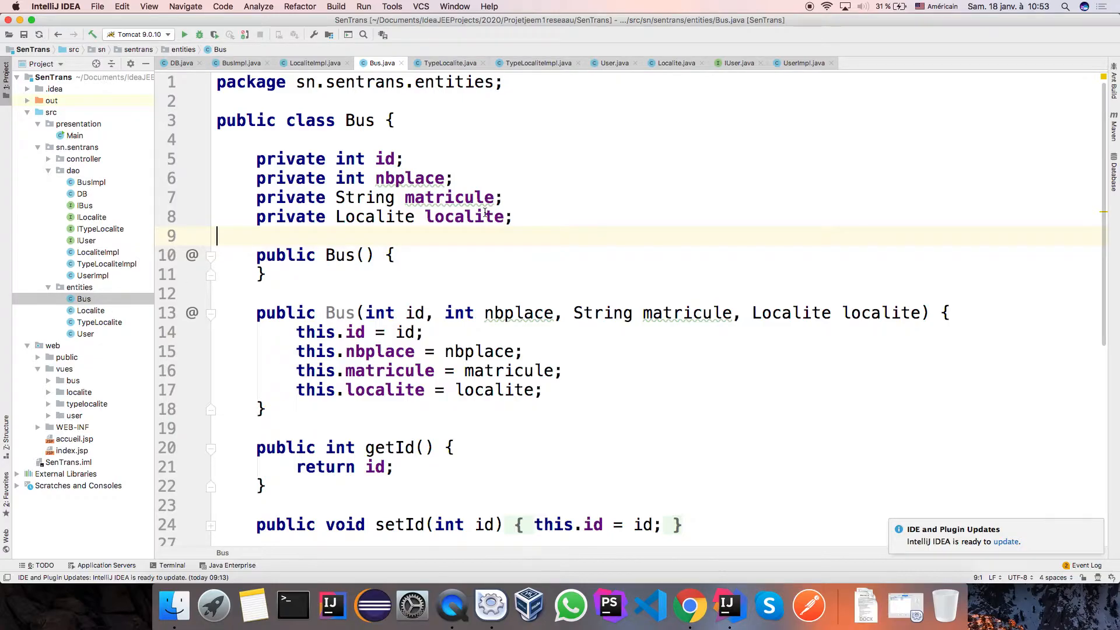
{"action": "double_click", "coordinate": [85, 334]}
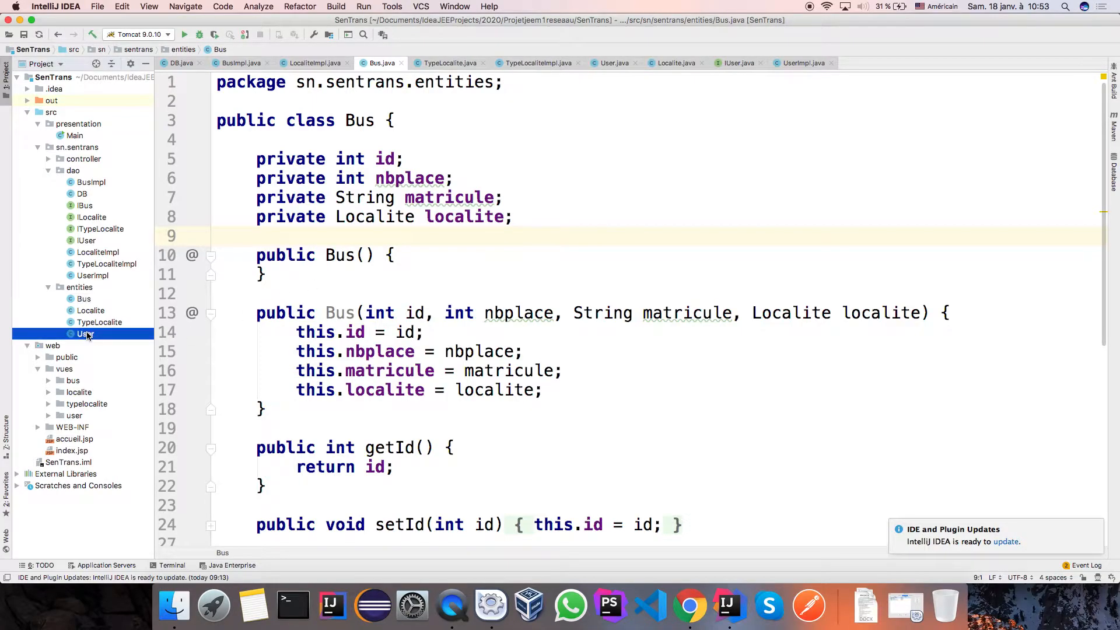
{"action": "double_click", "coordinate": [104, 322]}
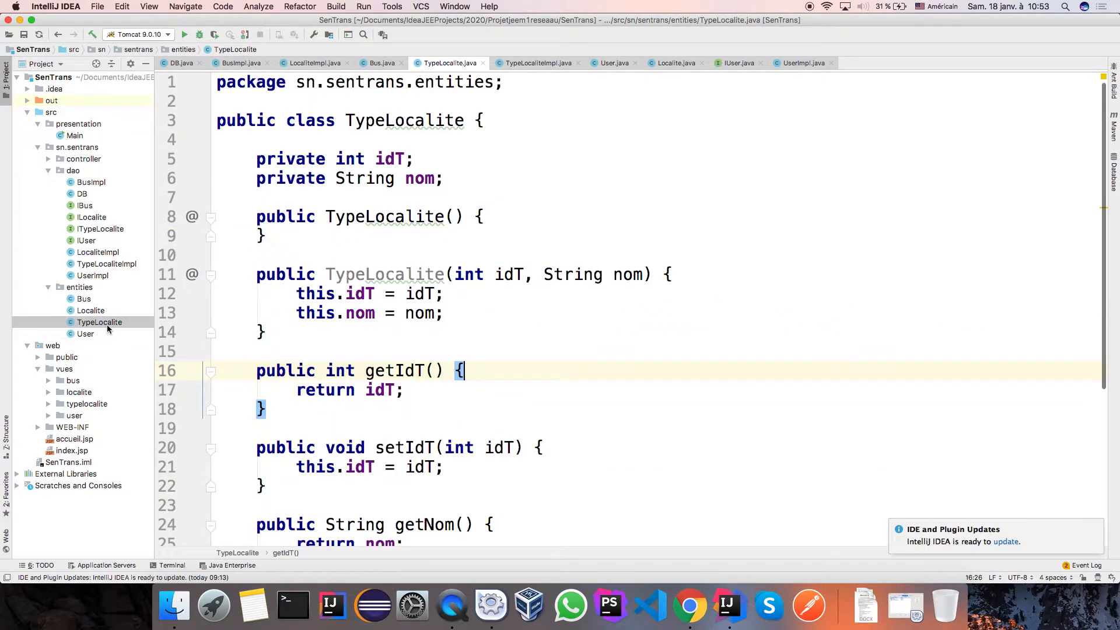
{"action": "double_click", "coordinate": [83, 335]}
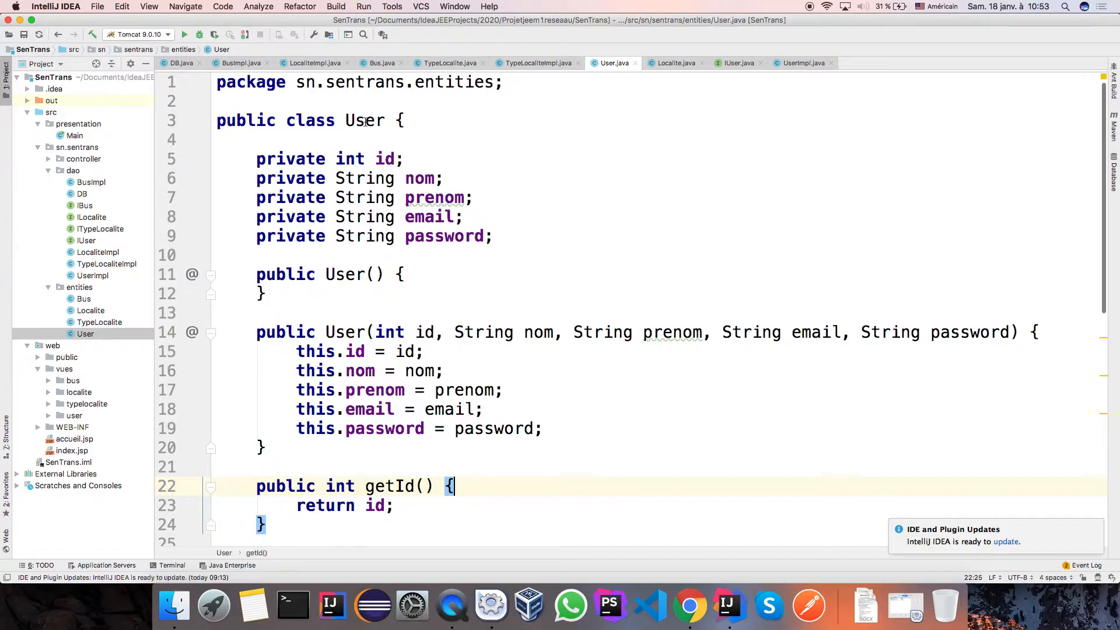
{"action": "left_click", "coordinate": [695, 616]}
Start a new table named user with 5 columns.
{"action": "left_click", "coordinate": [422, 261]}
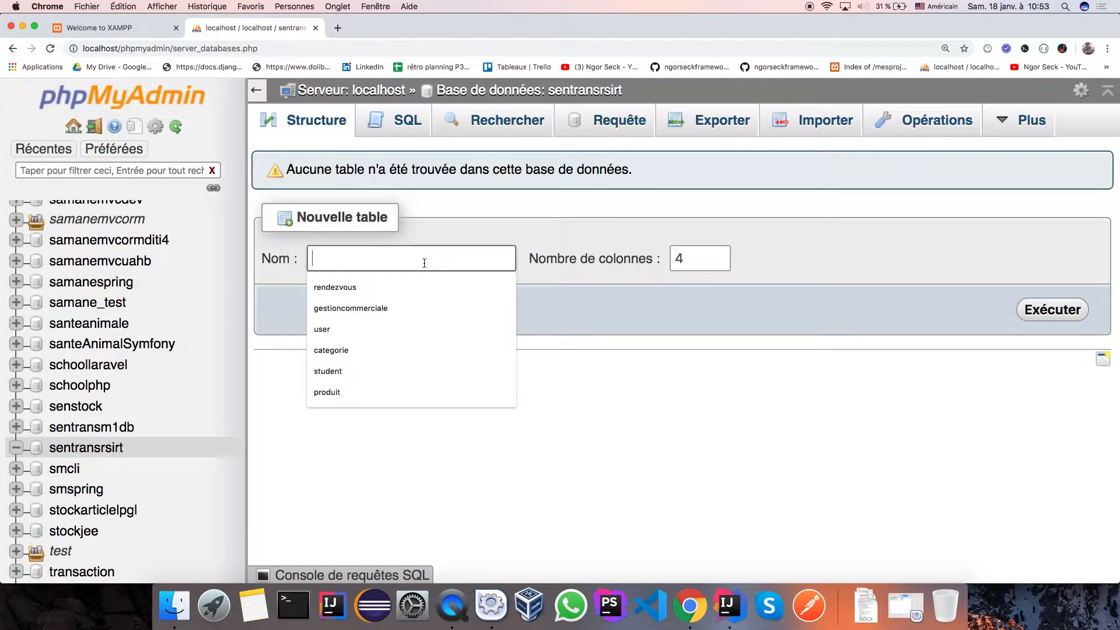
{"action": "type", "text": "user"}
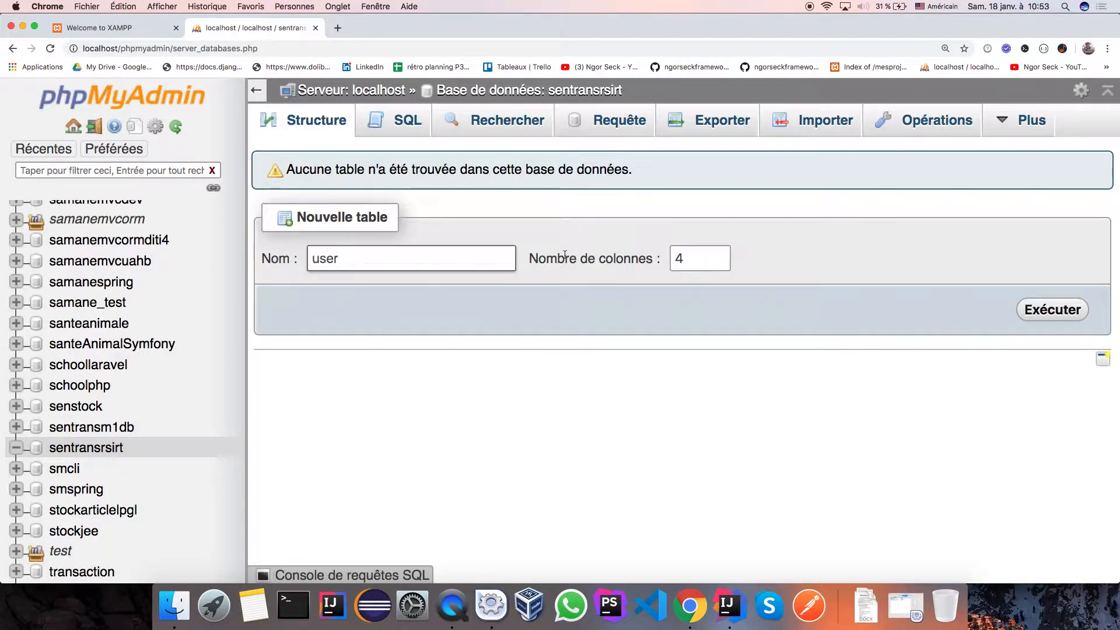
{"action": "left_click", "coordinate": [729, 607]}
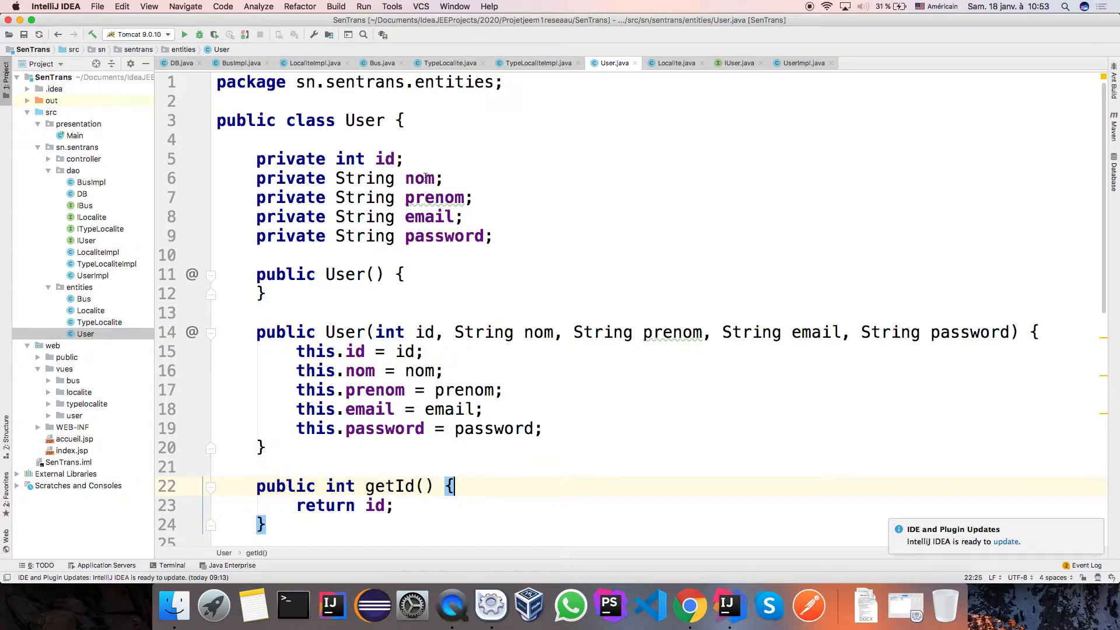
{"action": "left_click", "coordinate": [690, 606]}
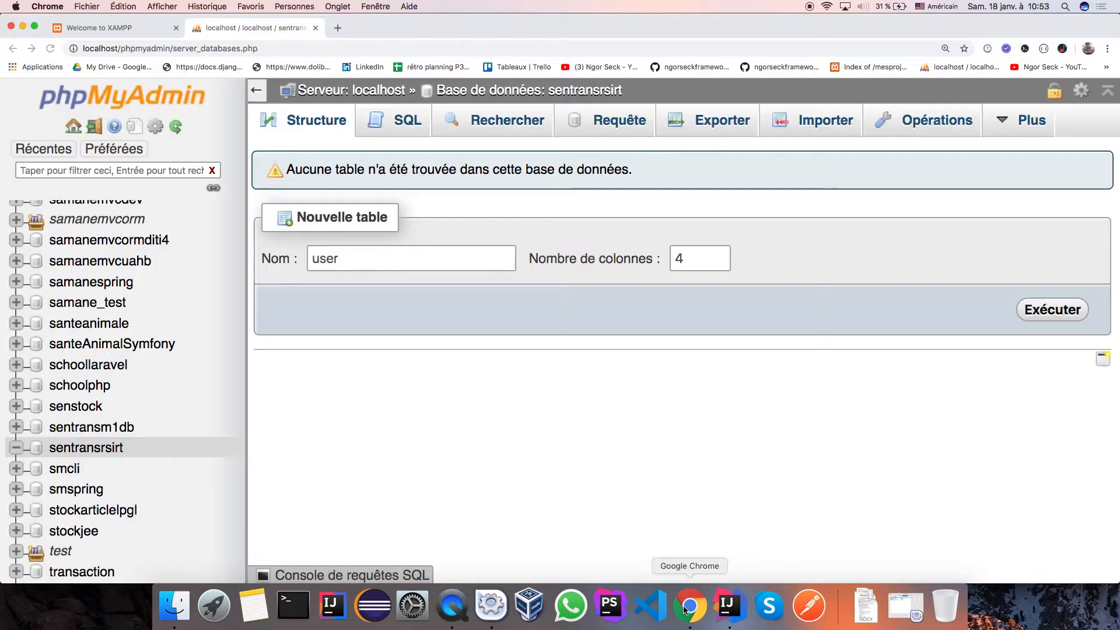
{"action": "left_click", "coordinate": [722, 255]}
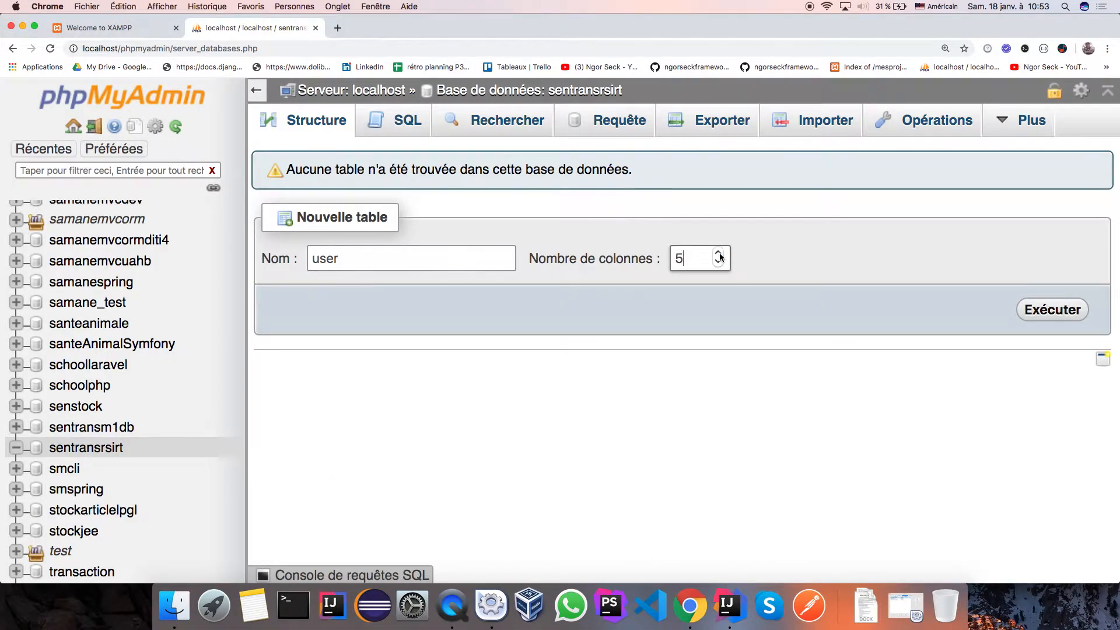
{"action": "left_click", "coordinate": [1056, 314]}
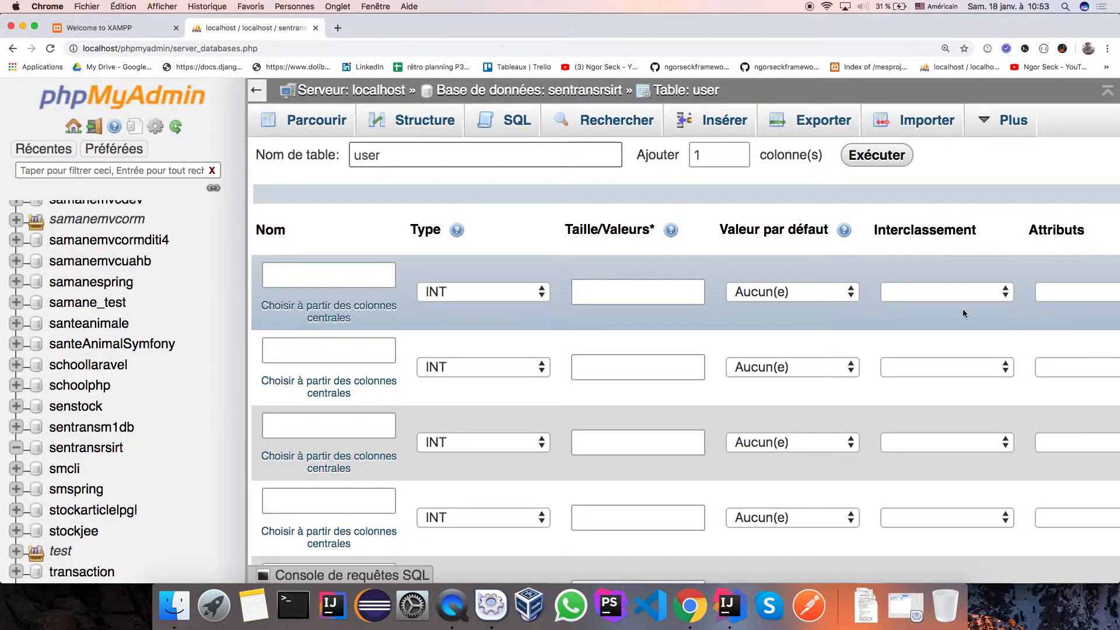
Name the columns id, nom, prenom, email and password, and type nom as VARCHAR.
{"action": "left_click", "coordinate": [372, 284]}
{"action": "left_click", "coordinate": [326, 302]}
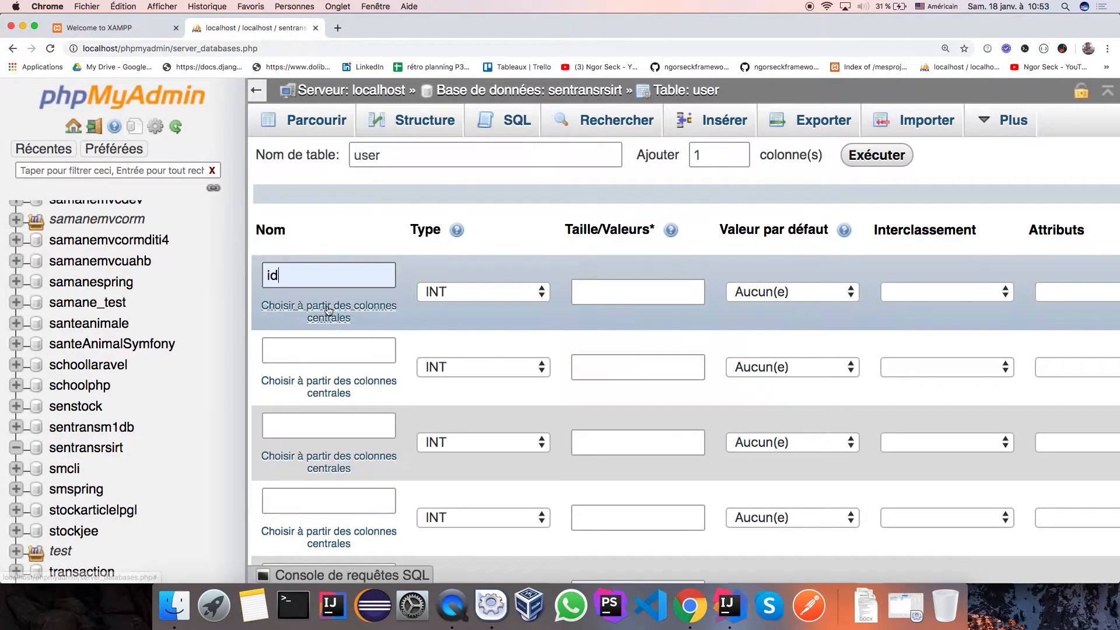
{"action": "left_click", "coordinate": [332, 350]}
{"action": "type", "text": "nom"}
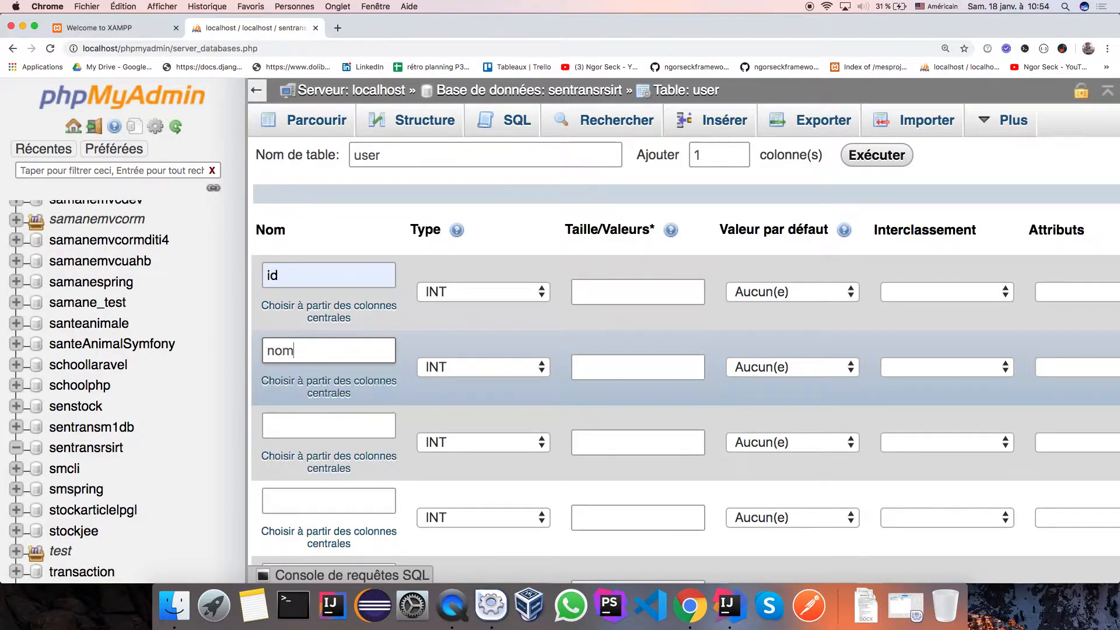
{"action": "left_click", "coordinate": [310, 421]}
{"action": "type", "text": "p"}
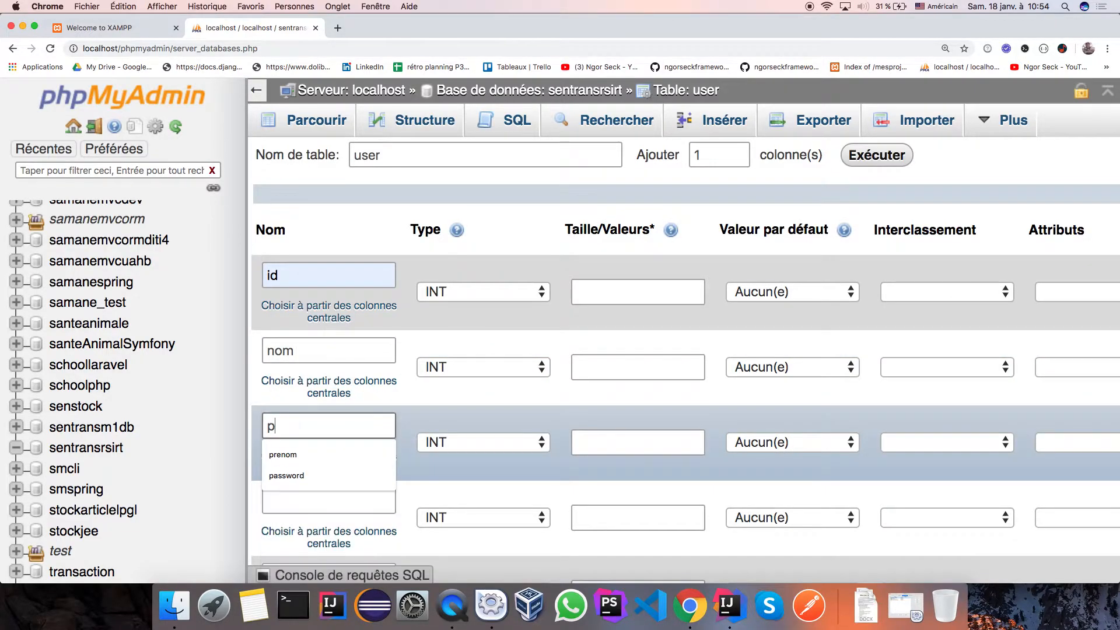
{"action": "type", "text": "renom"}
{"action": "left_click", "coordinate": [302, 497]}
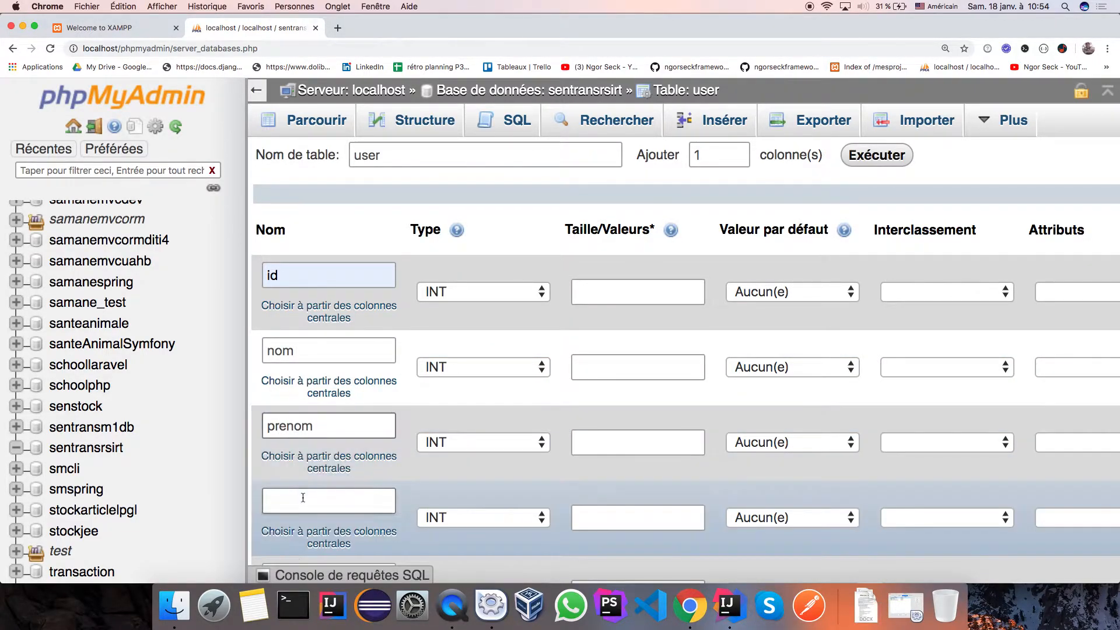
{"action": "type", "text": "email"}
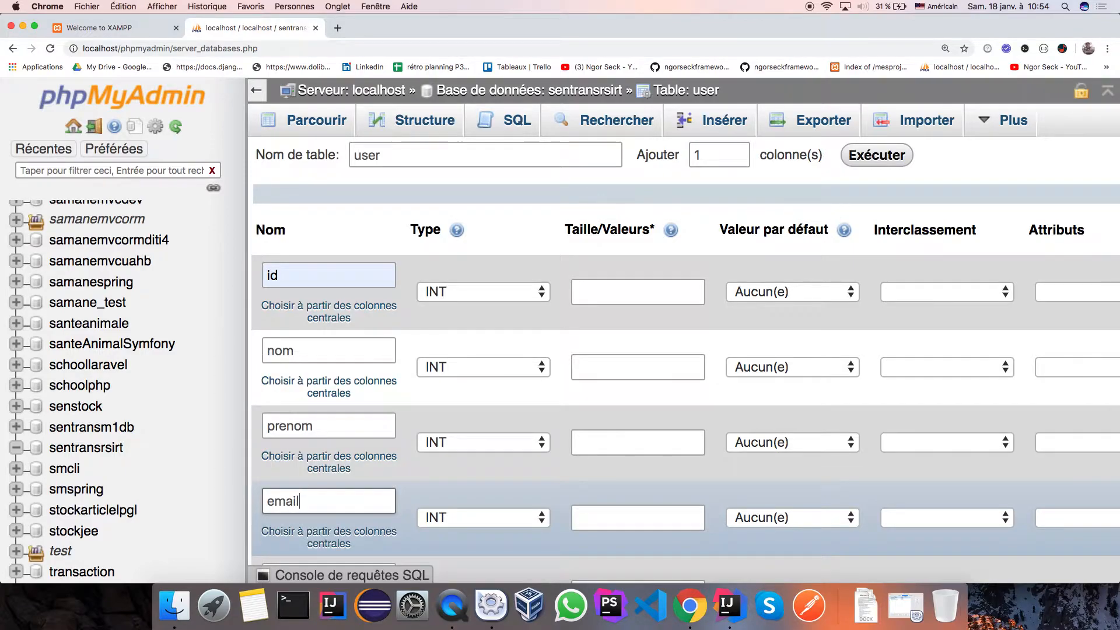
{"action": "scroll", "coordinate": [347, 470], "scroll_direction": "down", "scroll_amount": 3}
{"action": "left_click", "coordinate": [336, 460]}
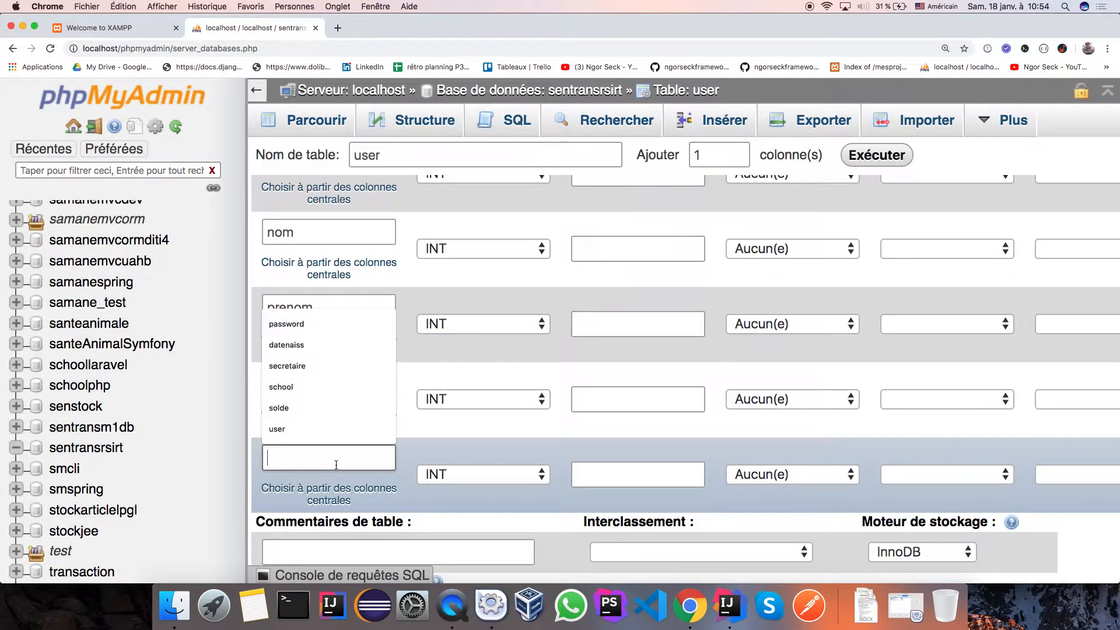
{"action": "type", "text": "password"}
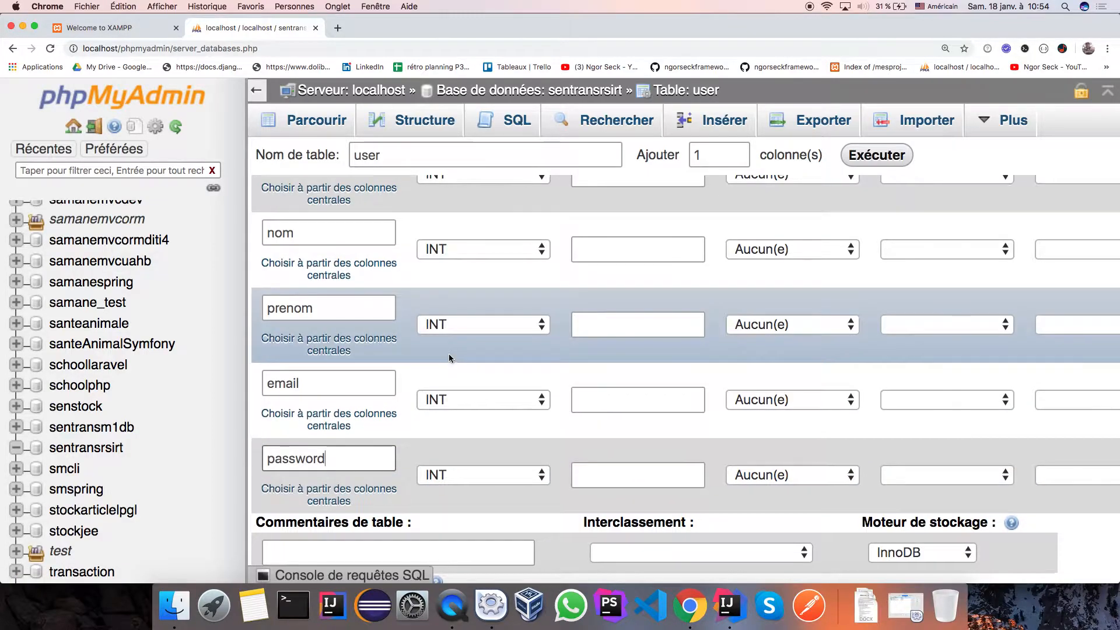
{"action": "scroll", "coordinate": [450, 356], "scroll_direction": "up", "scroll_amount": 3}
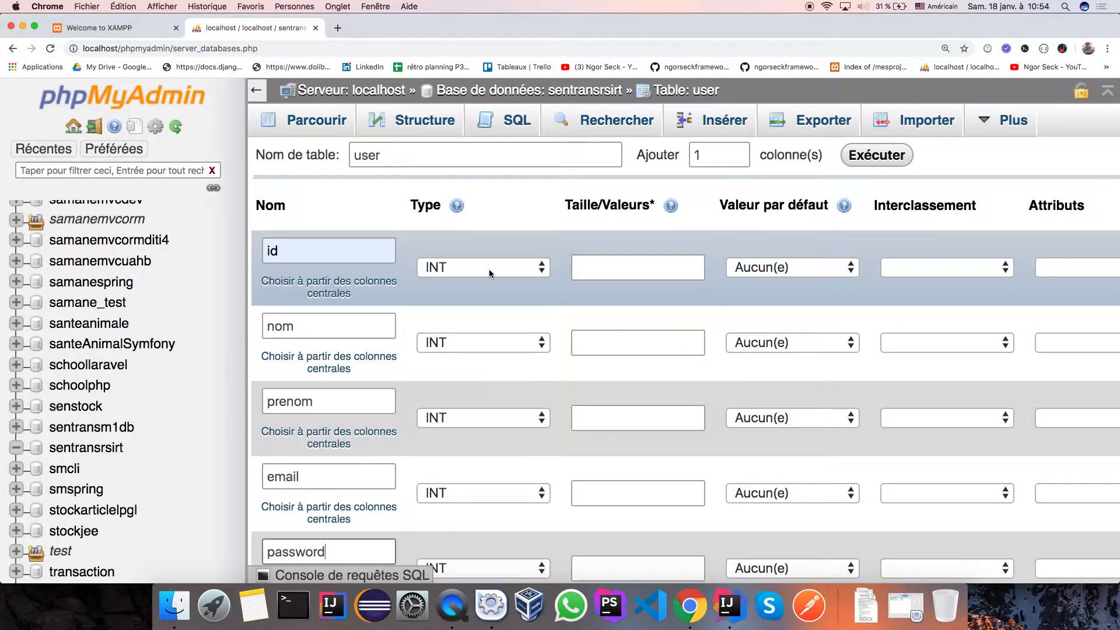
{"action": "left_click", "coordinate": [542, 345]}
{"action": "left_click", "coordinate": [498, 363]}
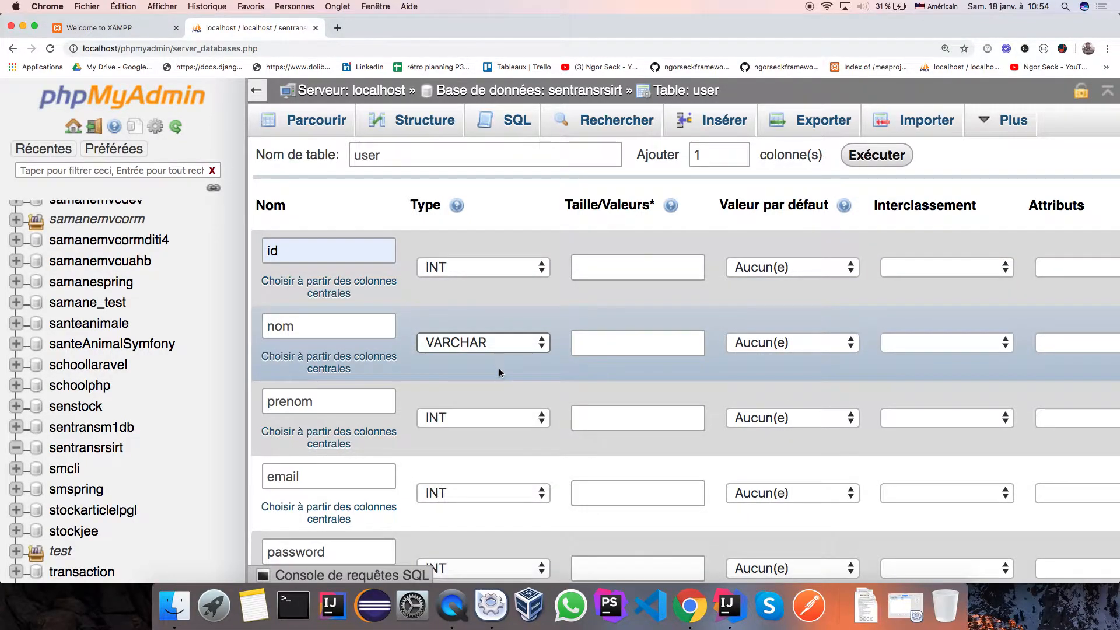
Change the prenom, email and password column types to VARCHAR.
{"action": "left_click", "coordinate": [537, 417]}
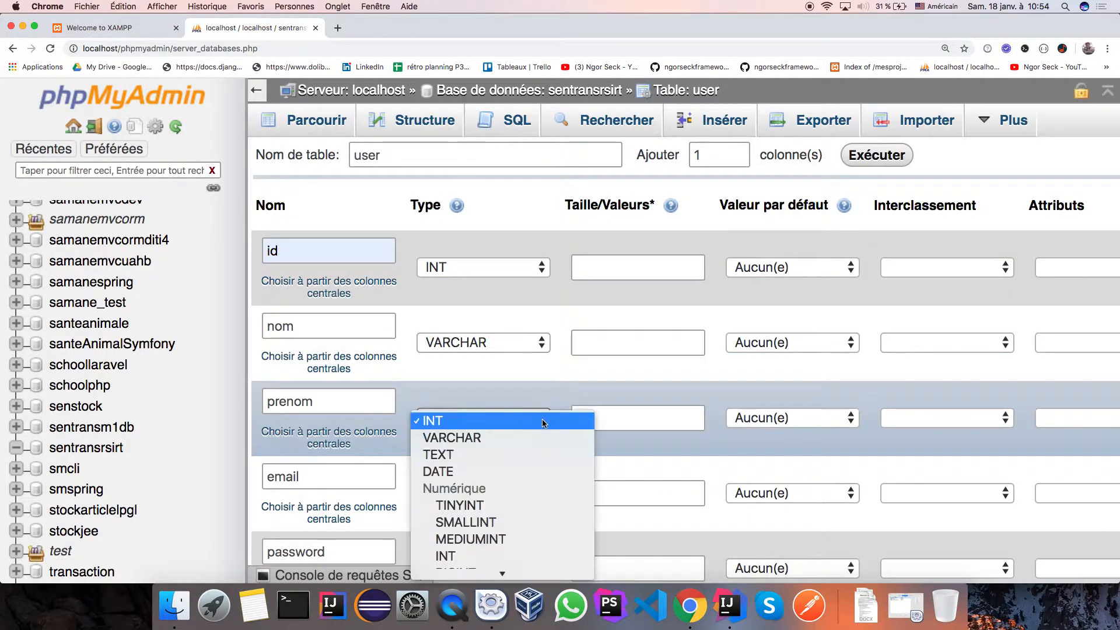
{"action": "left_click", "coordinate": [510, 443]}
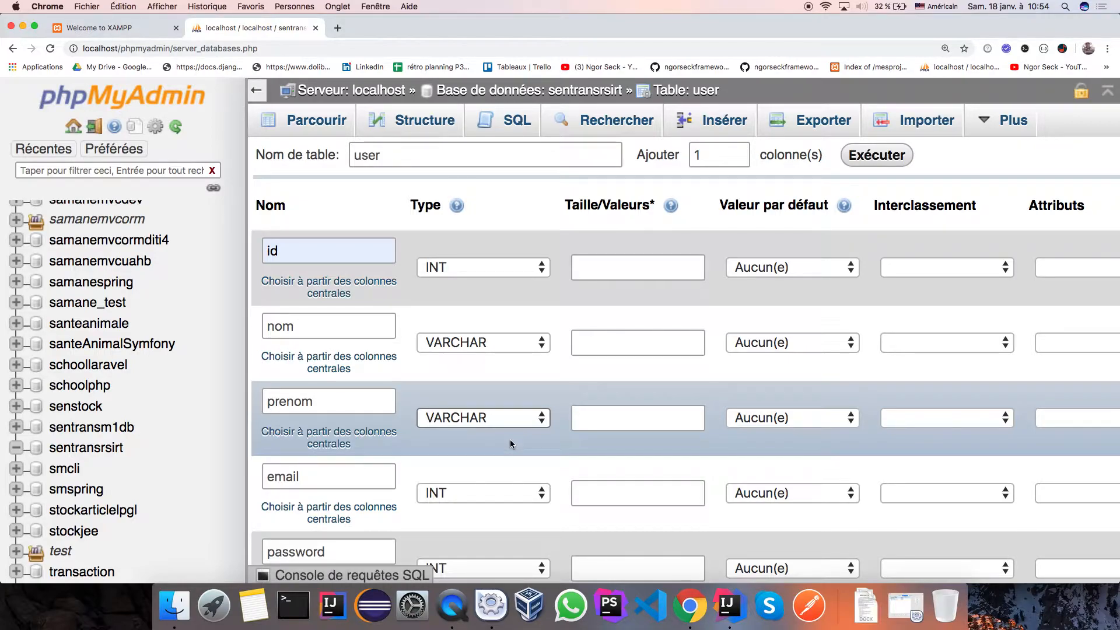
{"action": "left_click", "coordinate": [546, 416]}
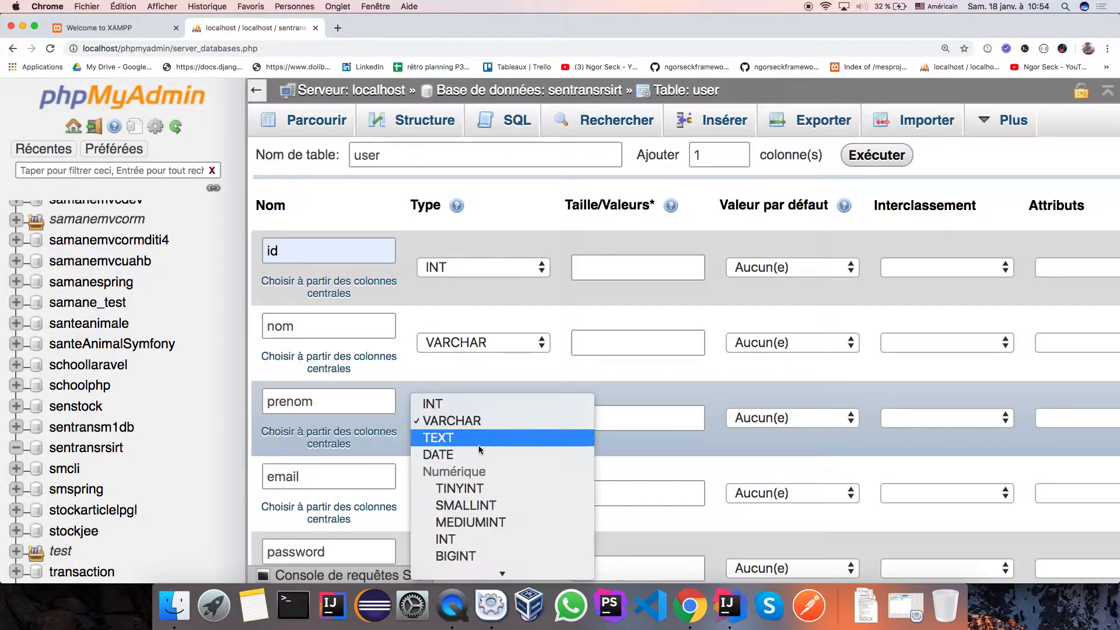
{"action": "left_click", "coordinate": [460, 421]}
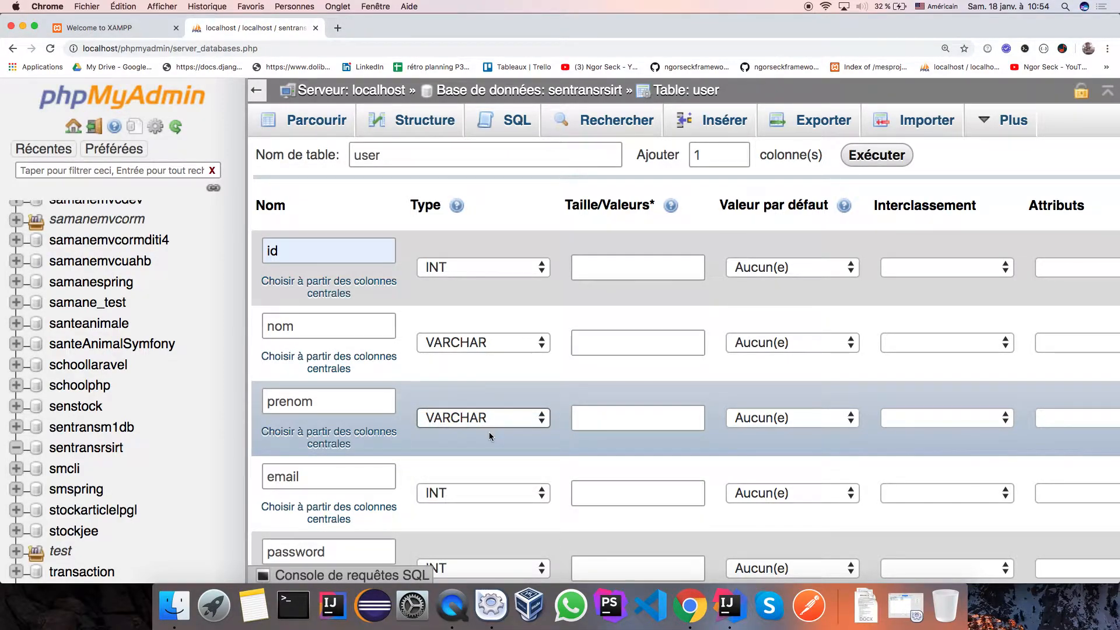
{"action": "left_click", "coordinate": [520, 493]}
{"action": "left_click", "coordinate": [514, 512]}
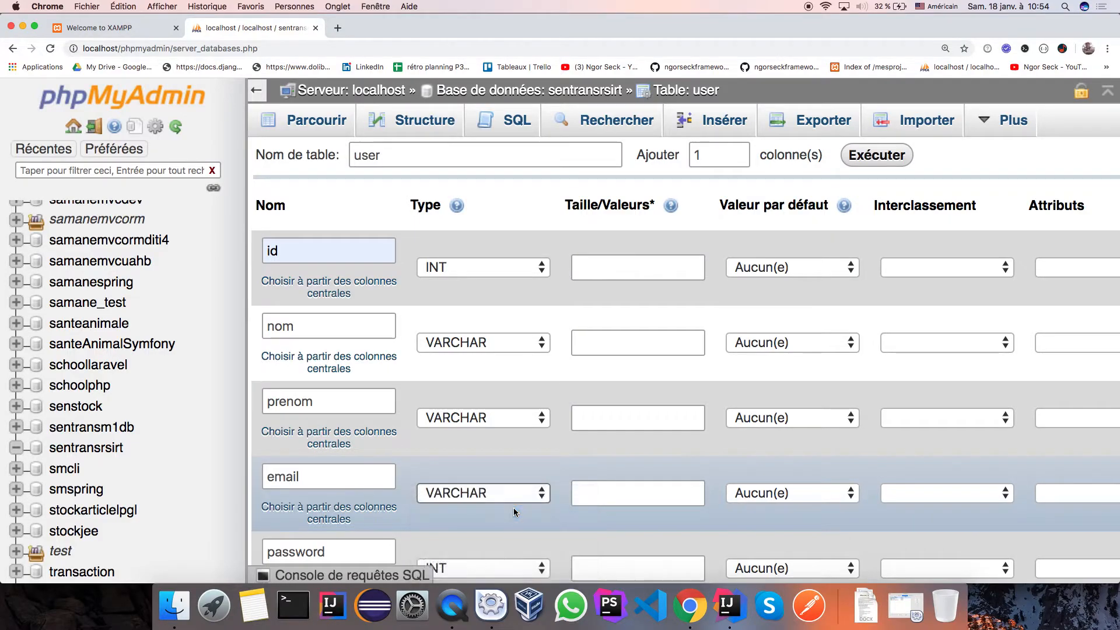
{"action": "scroll", "coordinate": [513, 507], "scroll_direction": "down", "scroll_amount": 2}
{"action": "left_click", "coordinate": [535, 514]}
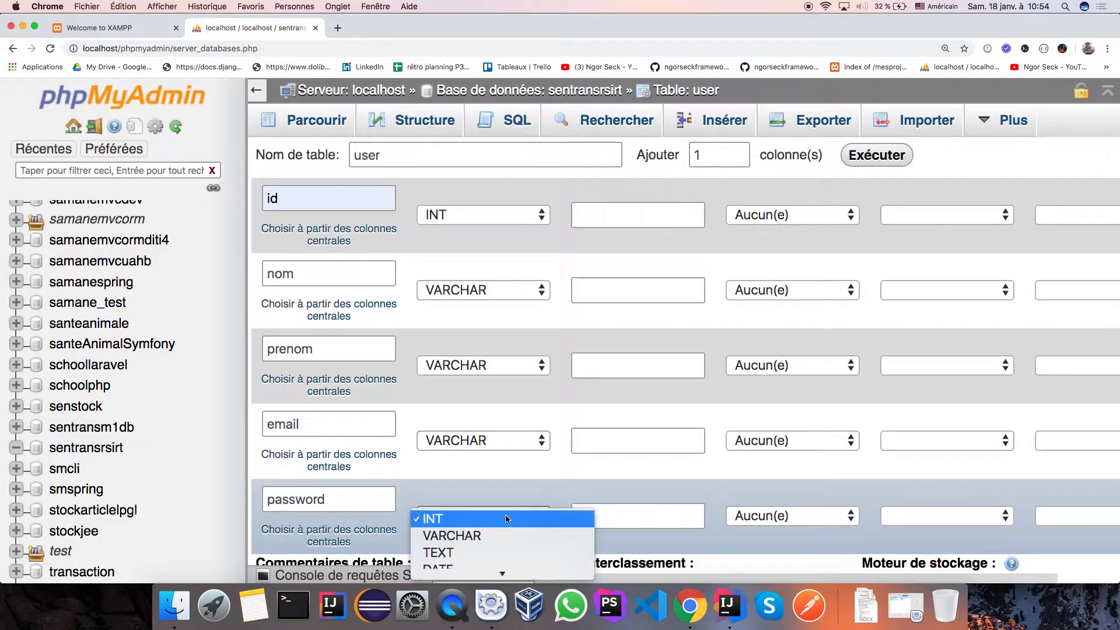
{"action": "left_click", "coordinate": [482, 532]}
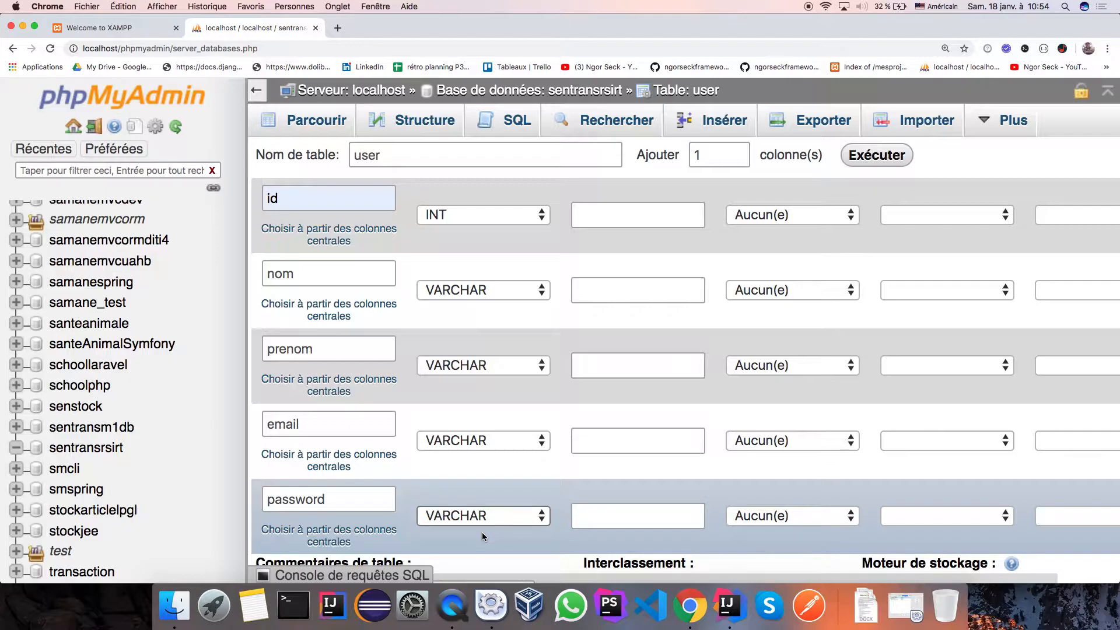
{"action": "left_click", "coordinate": [642, 290]}
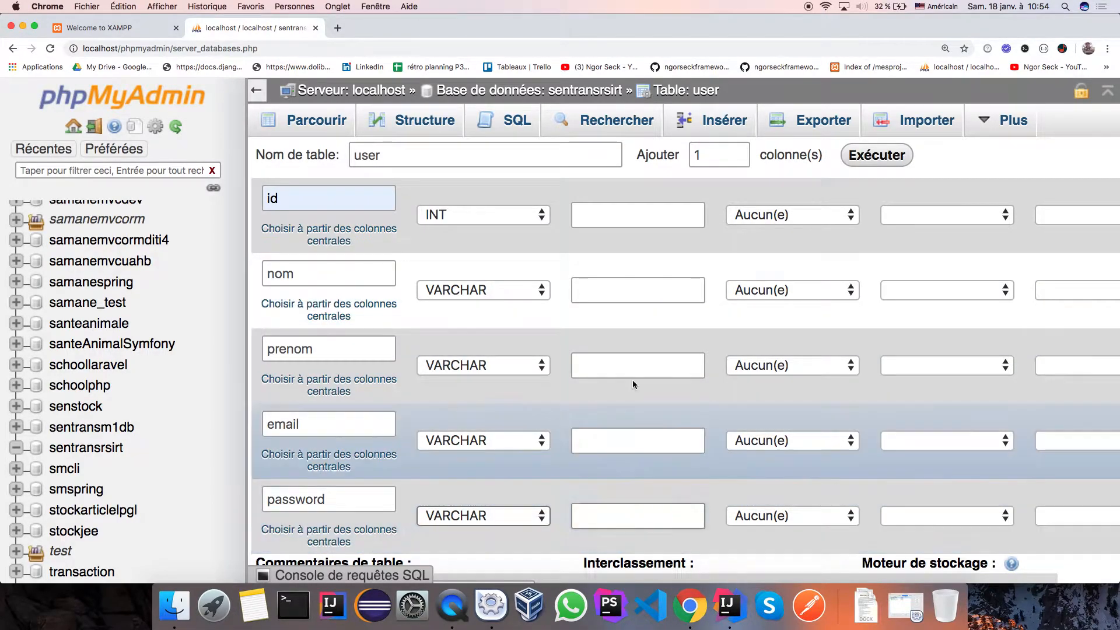
{"action": "scroll", "coordinate": [634, 430], "scroll_direction": "up", "scroll_amount": 3}
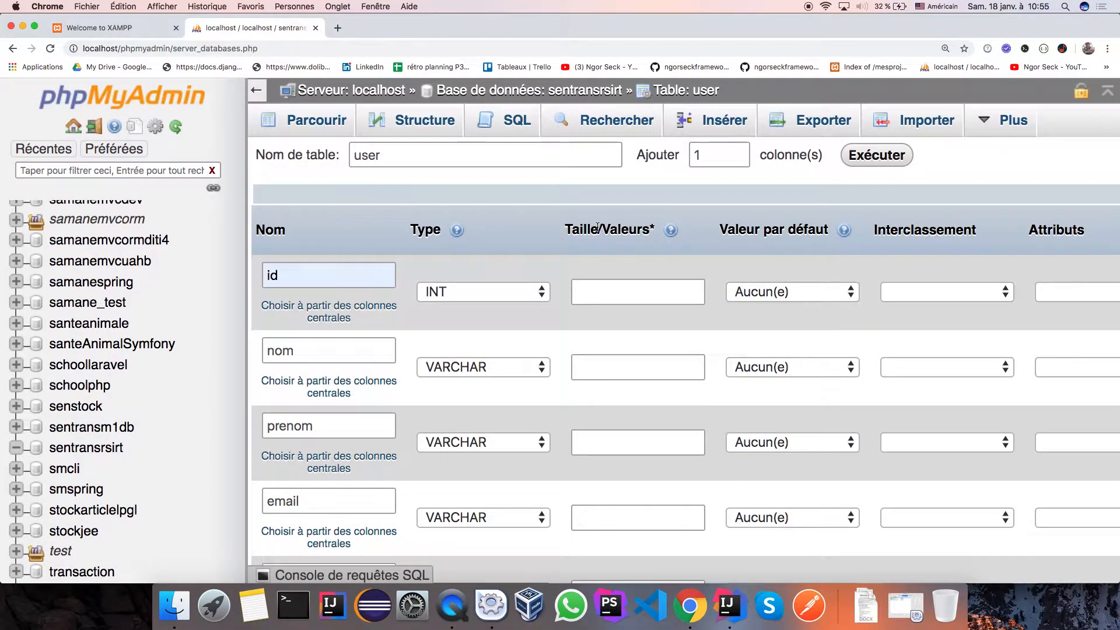
Enter lengths 200, 250, 200 and 200 for nom, prenom, email and password.
{"action": "left_click", "coordinate": [619, 289]}
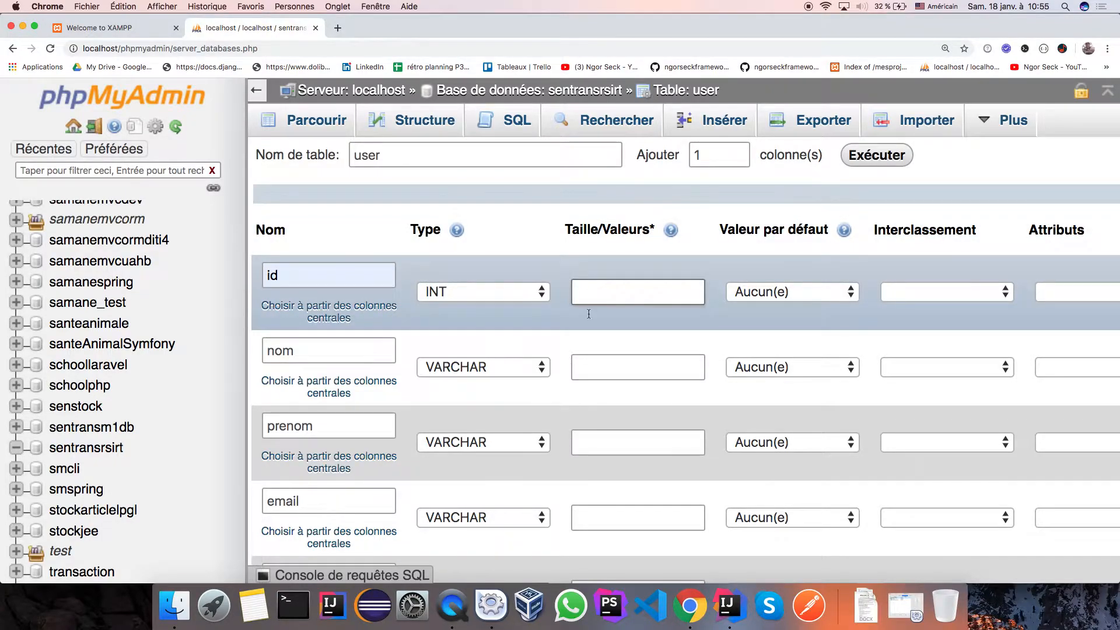
{"action": "left_click", "coordinate": [606, 366]}
{"action": "left_click", "coordinate": [597, 394]}
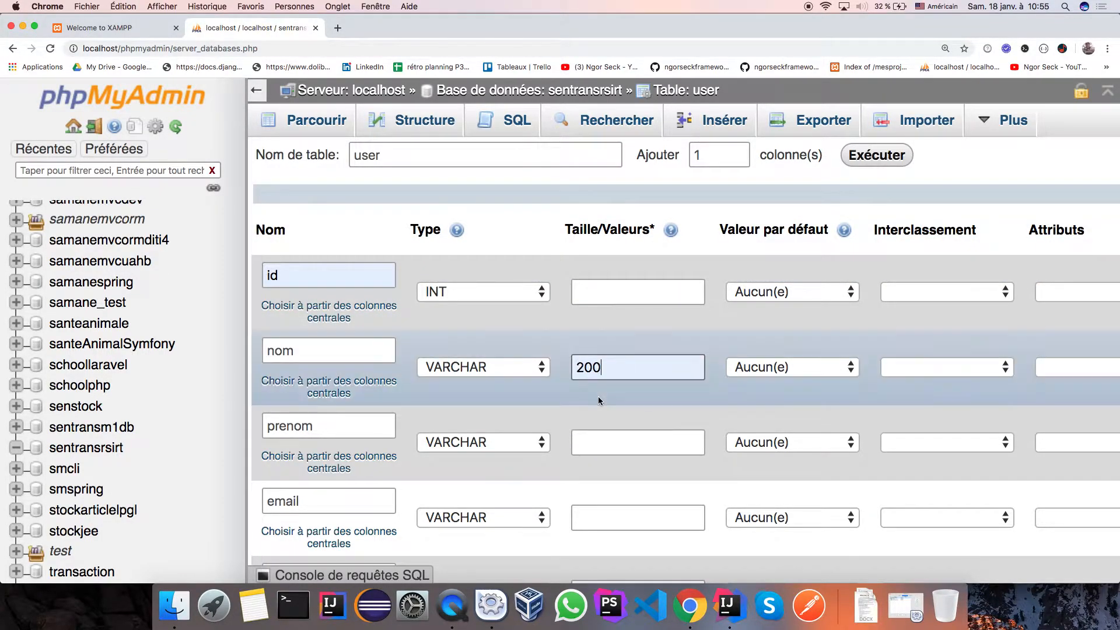
{"action": "left_click", "coordinate": [609, 442]}
{"action": "type", "text": "250"}
{"action": "left_click", "coordinate": [603, 514]}
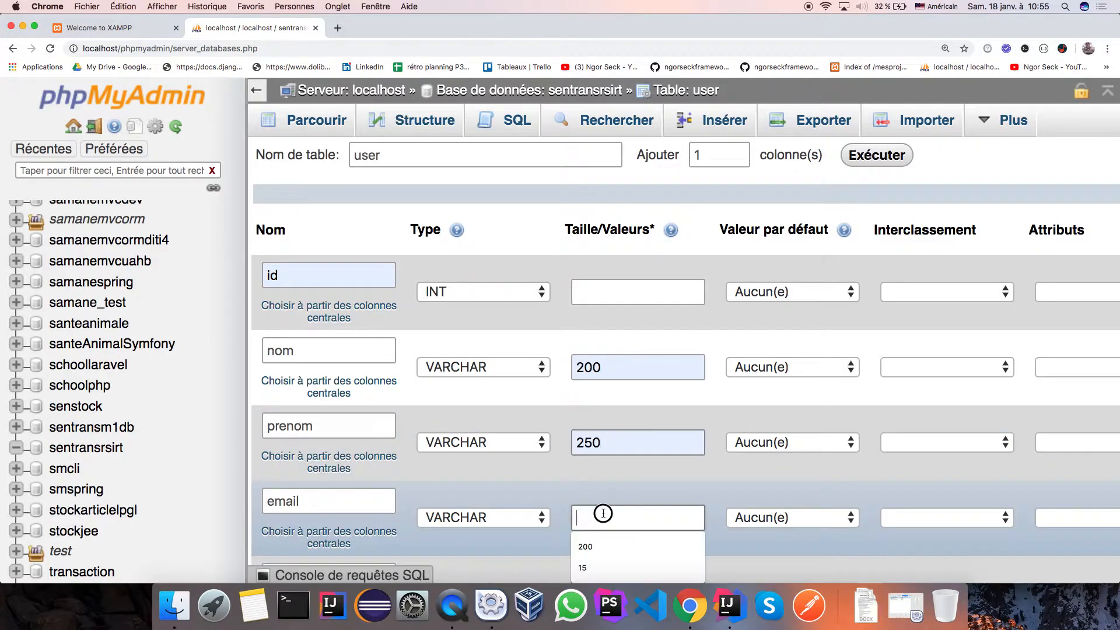
{"action": "left_click", "coordinate": [594, 540]}
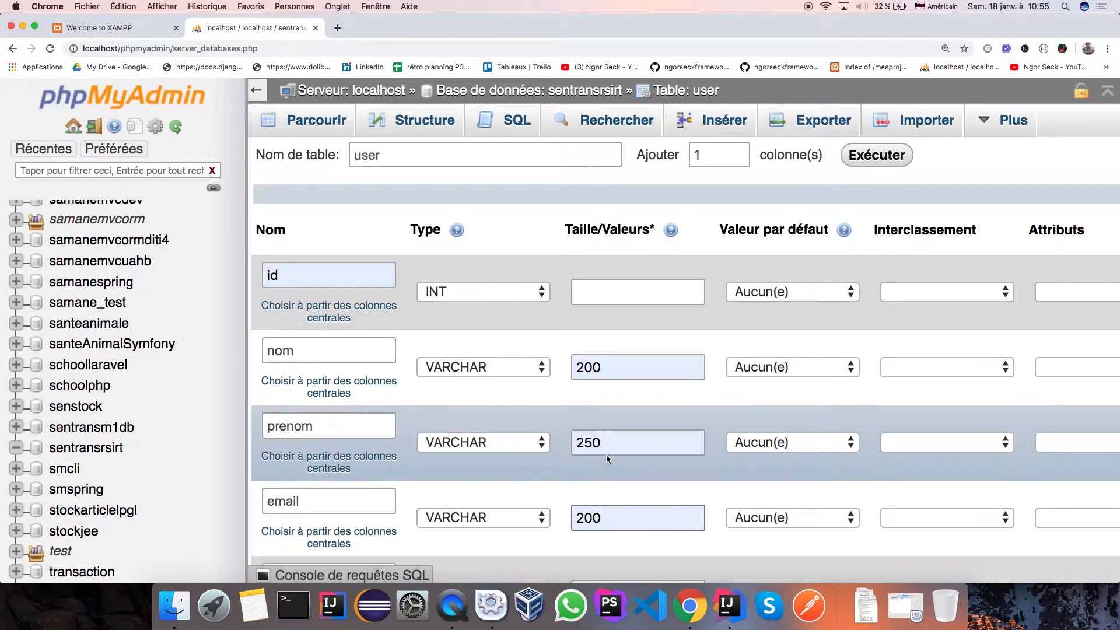
{"action": "scroll", "coordinate": [595, 439], "scroll_direction": "down", "scroll_amount": 3}
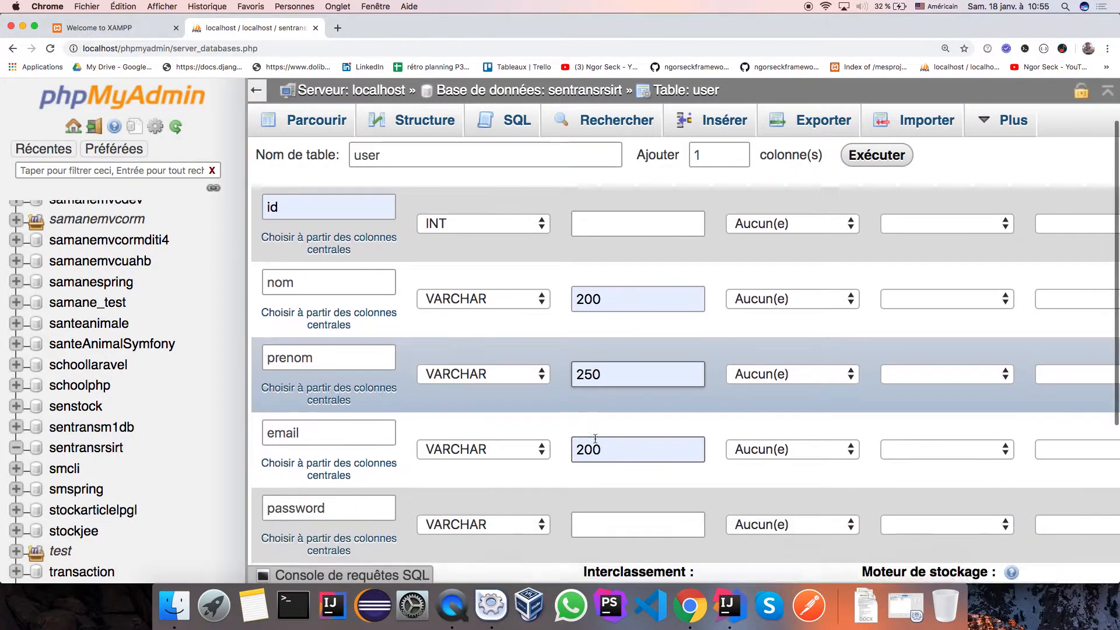
{"action": "left_click", "coordinate": [590, 498]}
{"action": "left_click", "coordinate": [593, 527]}
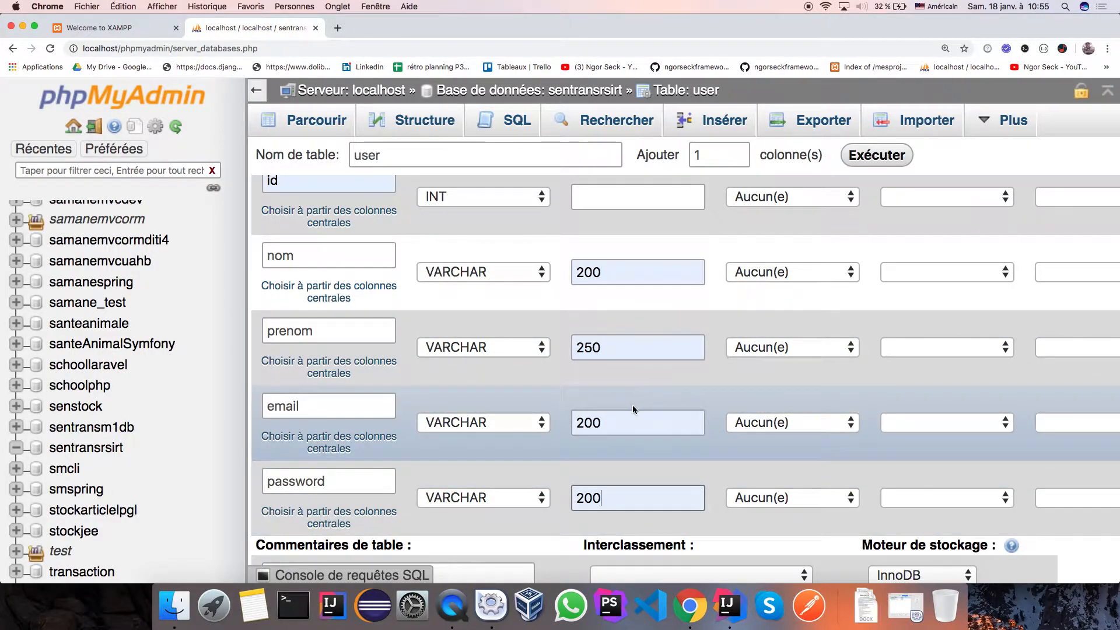
{"action": "scroll", "coordinate": [632, 405], "scroll_direction": "up", "scroll_amount": 3}
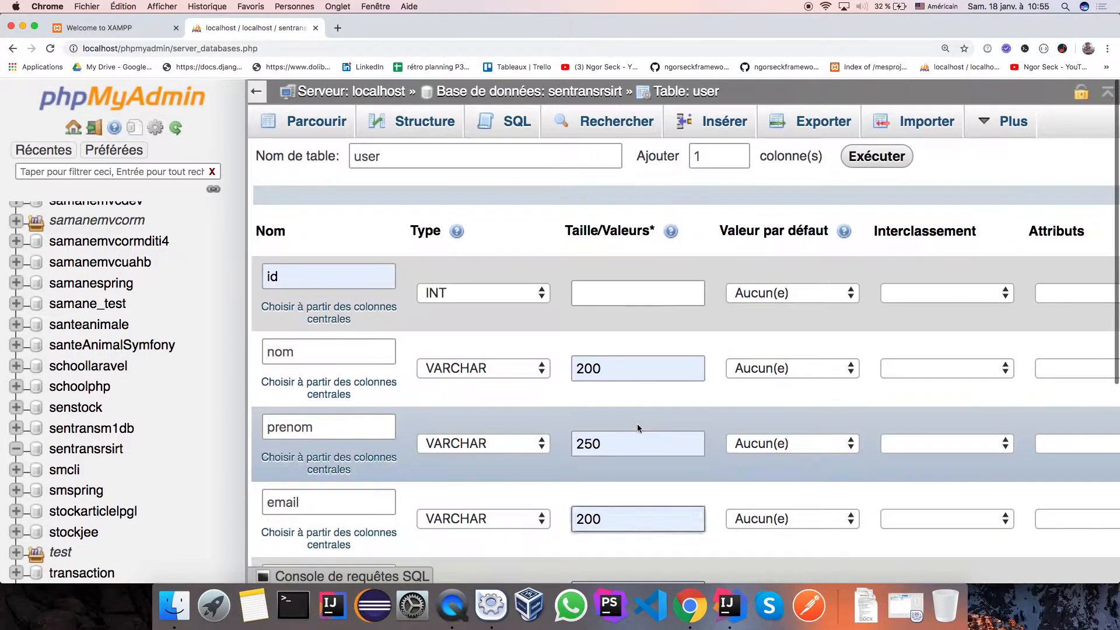
{"action": "scroll", "coordinate": [617, 406], "scroll_direction": "down", "scroll_amount": 3}
{"action": "left_click", "coordinate": [588, 429]}
{"action": "scroll", "coordinate": [577, 429], "scroll_direction": "up", "scroll_amount": 1}
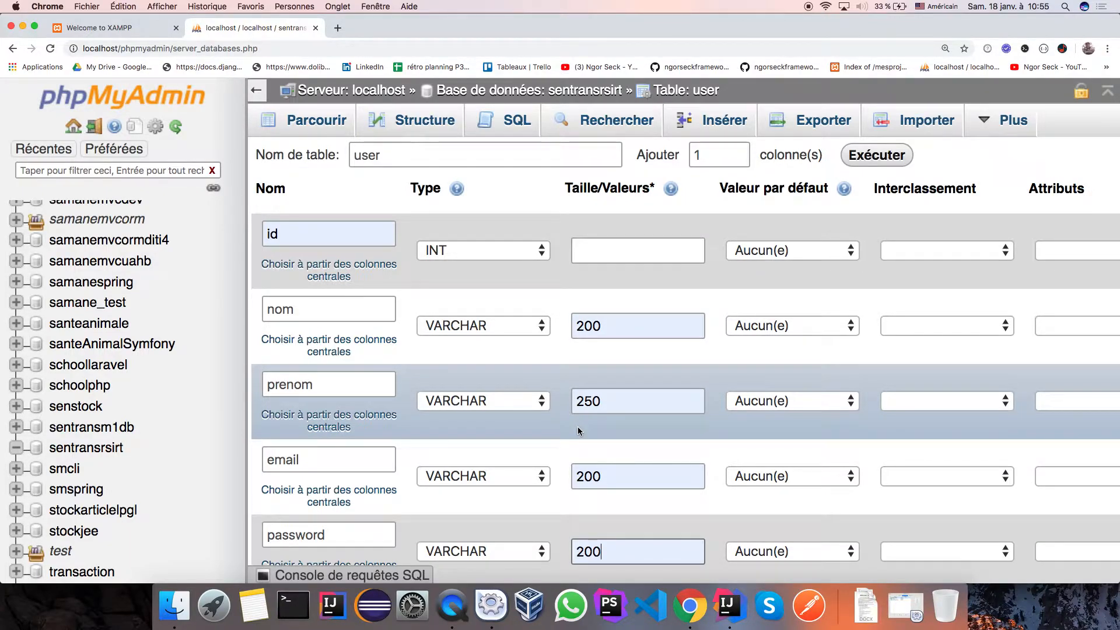
Give the email column a UNIQUE index, confirming in the Ajouter un index dialog.
{"action": "scroll", "coordinate": [577, 429], "scroll_direction": "right", "scroll_amount": 5}
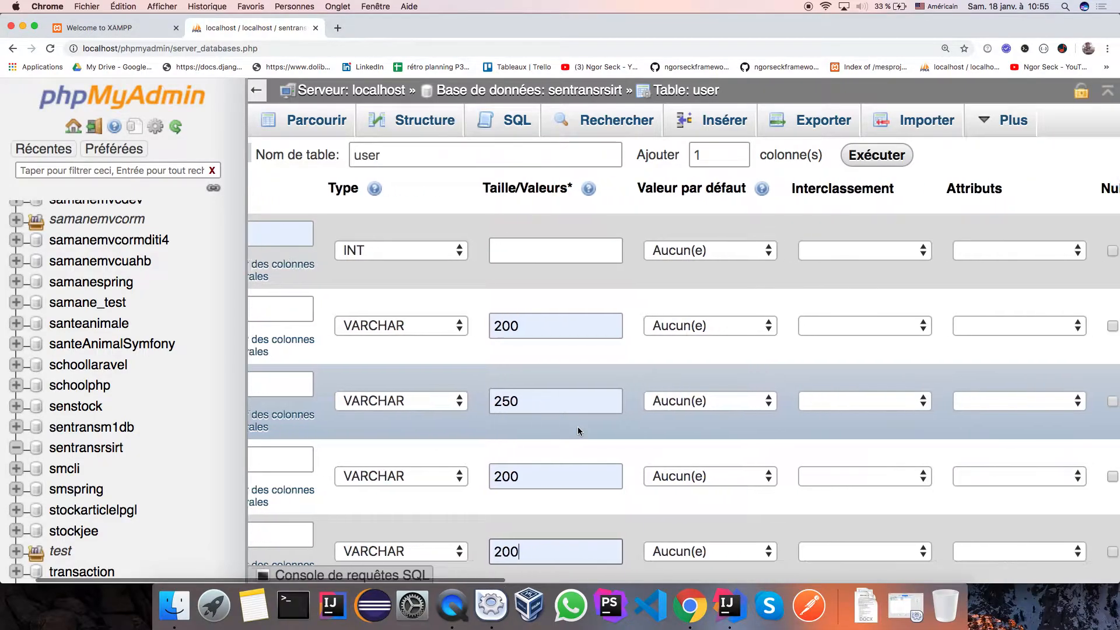
{"action": "scroll", "coordinate": [576, 426], "scroll_direction": "right", "scroll_amount": 3}
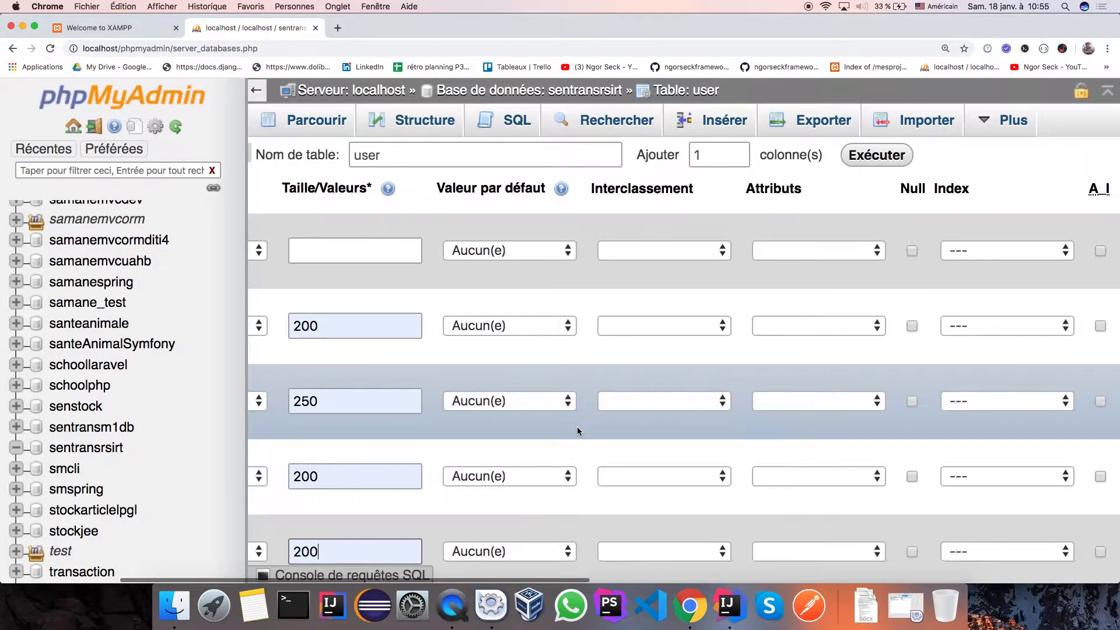
{"action": "left_click", "coordinate": [965, 477]}
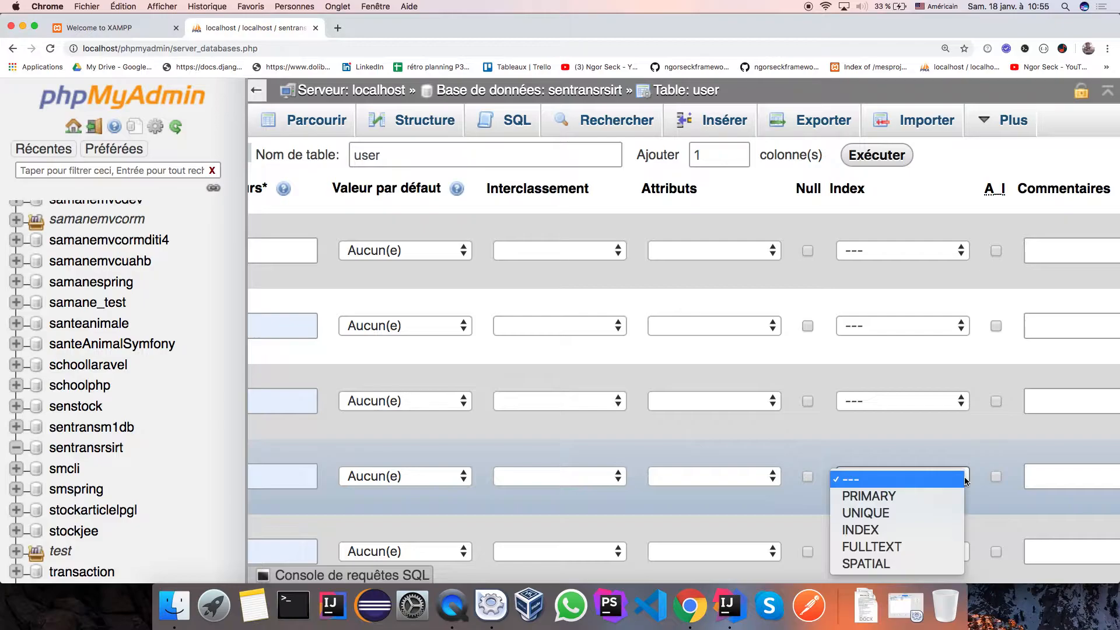
{"action": "left_click", "coordinate": [878, 513]}
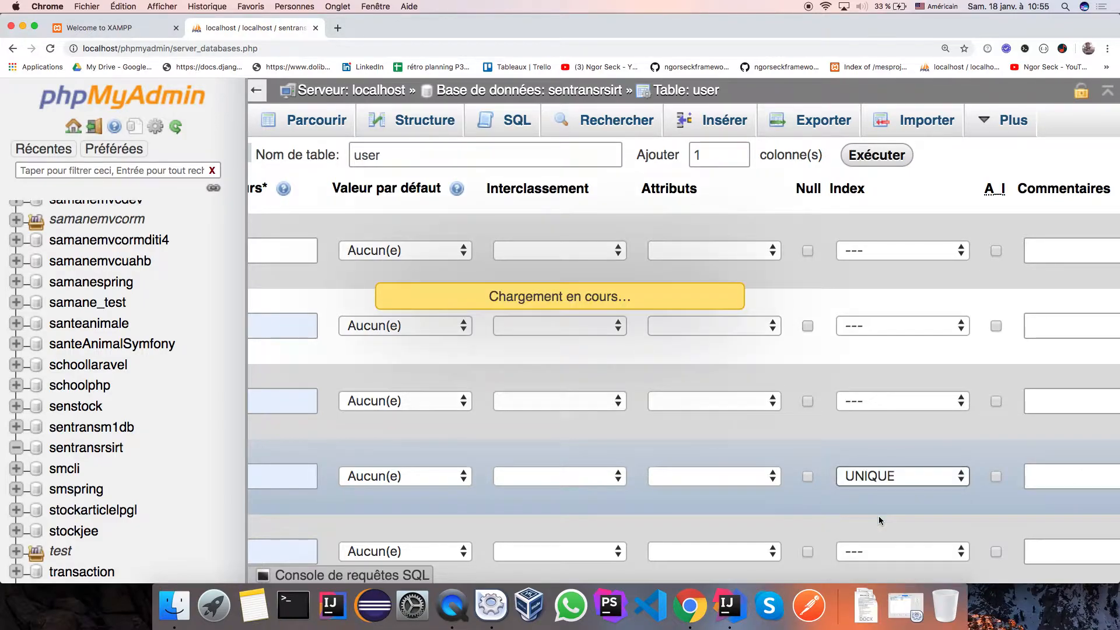
{"action": "left_click", "coordinate": [646, 461]}
{"action": "scroll", "coordinate": [643, 461], "scroll_direction": "left", "scroll_amount": 3}
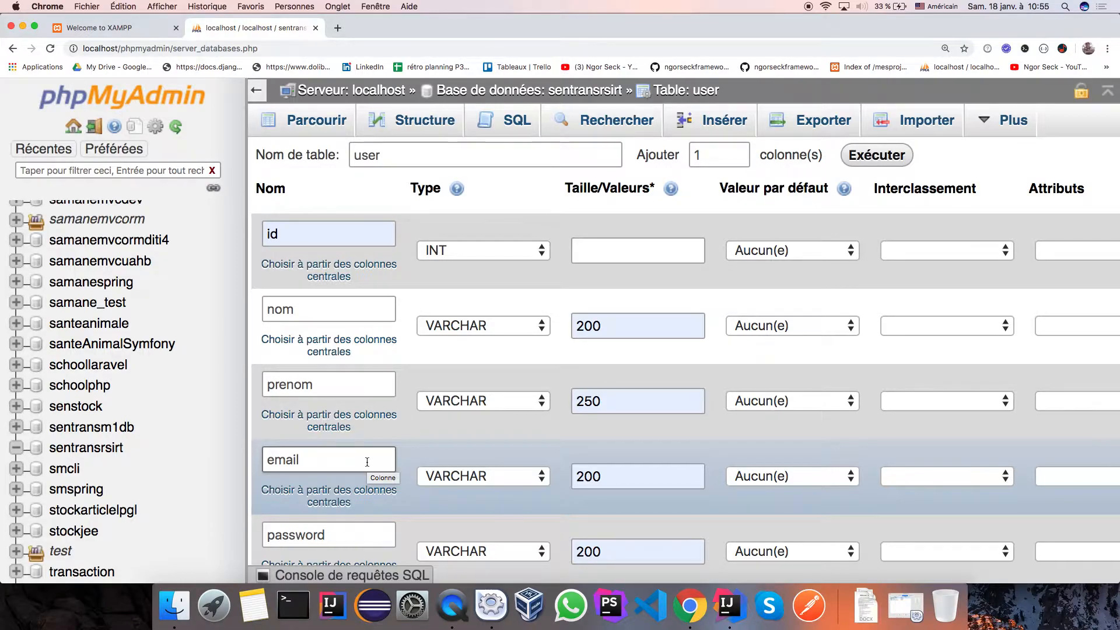
{"action": "scroll", "coordinate": [367, 462], "scroll_direction": "right", "scroll_amount": 10}
{"action": "scroll", "coordinate": [350, 476], "scroll_direction": "left", "scroll_amount": 5}
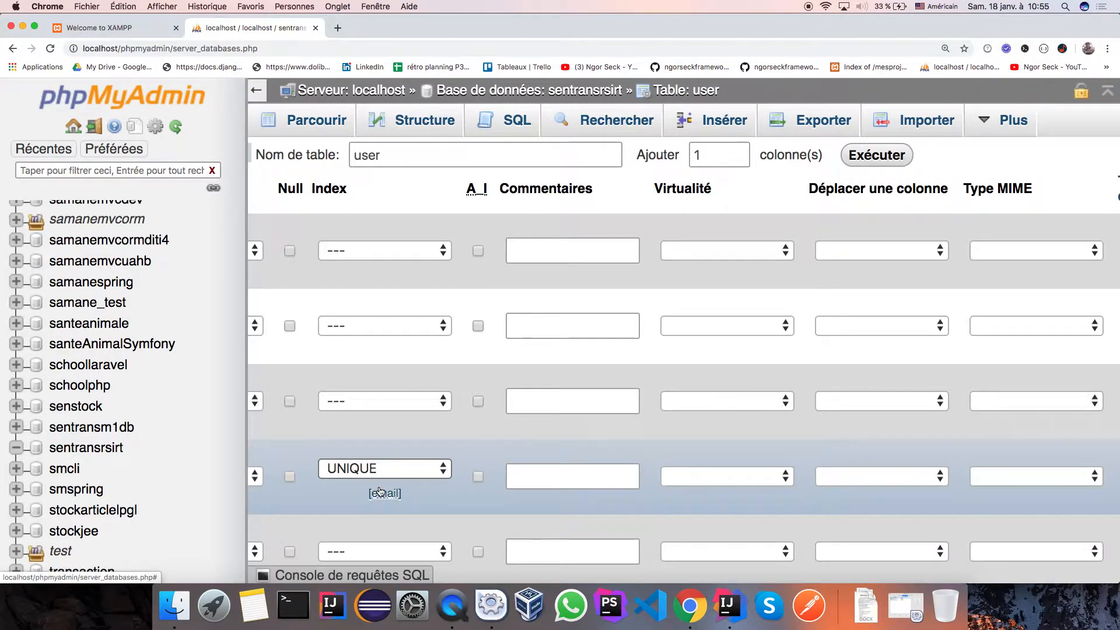
{"action": "scroll", "coordinate": [380, 492], "scroll_direction": "left", "scroll_amount": 10}
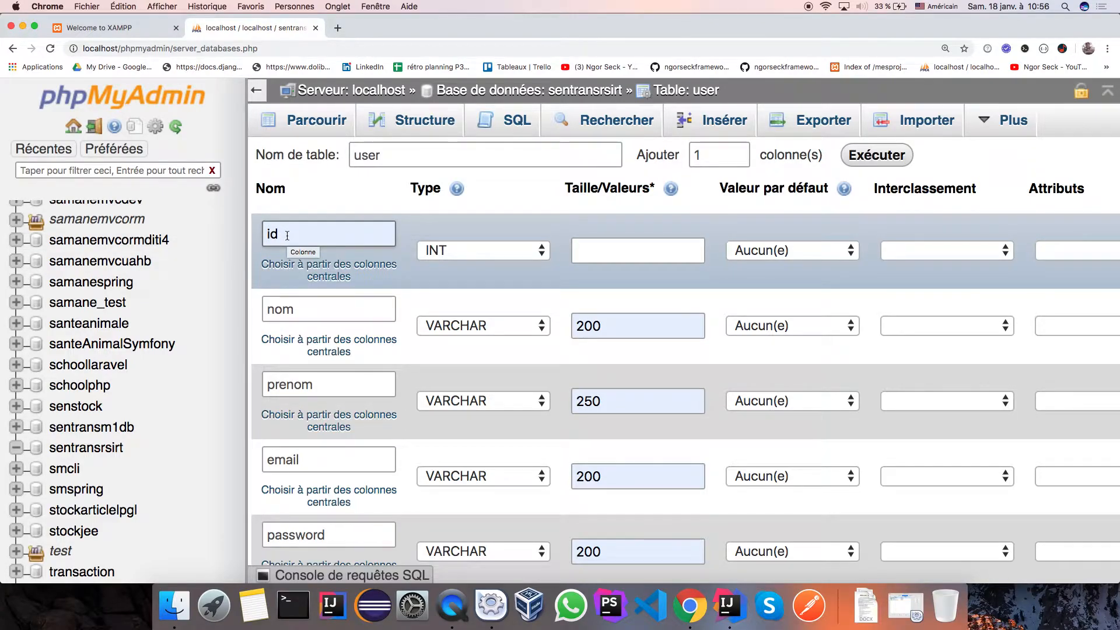
{"action": "scroll", "coordinate": [287, 235], "scroll_direction": "right", "scroll_amount": 8}
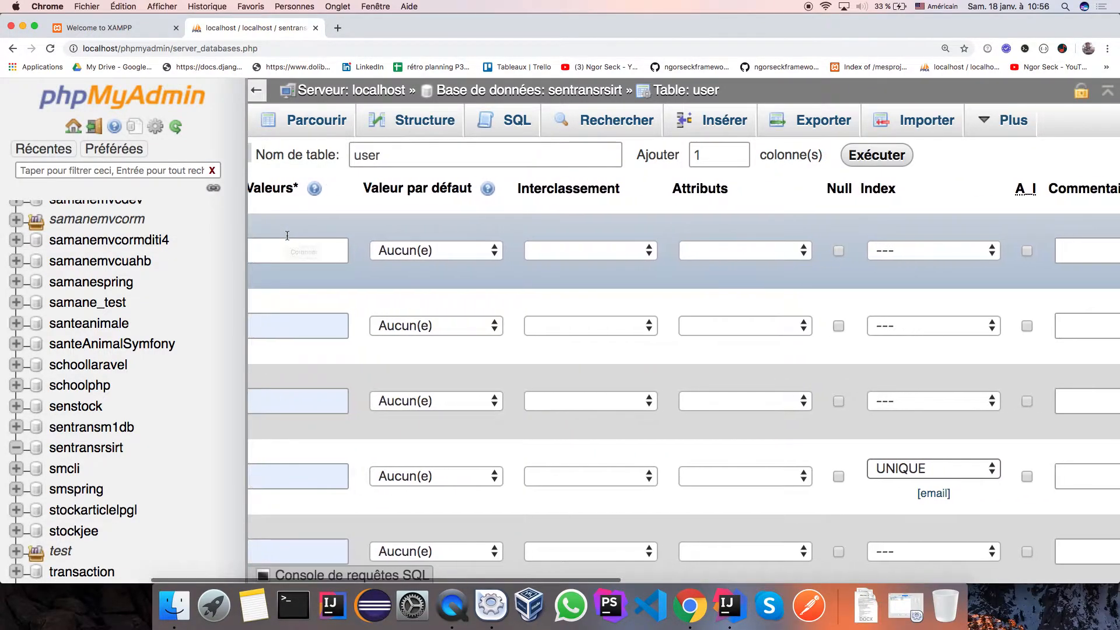
Make id the PRIMARY key with A_I auto-increment, then open TypeLocaliteImpl.java in IntelliJ.
{"action": "left_click", "coordinate": [981, 251]}
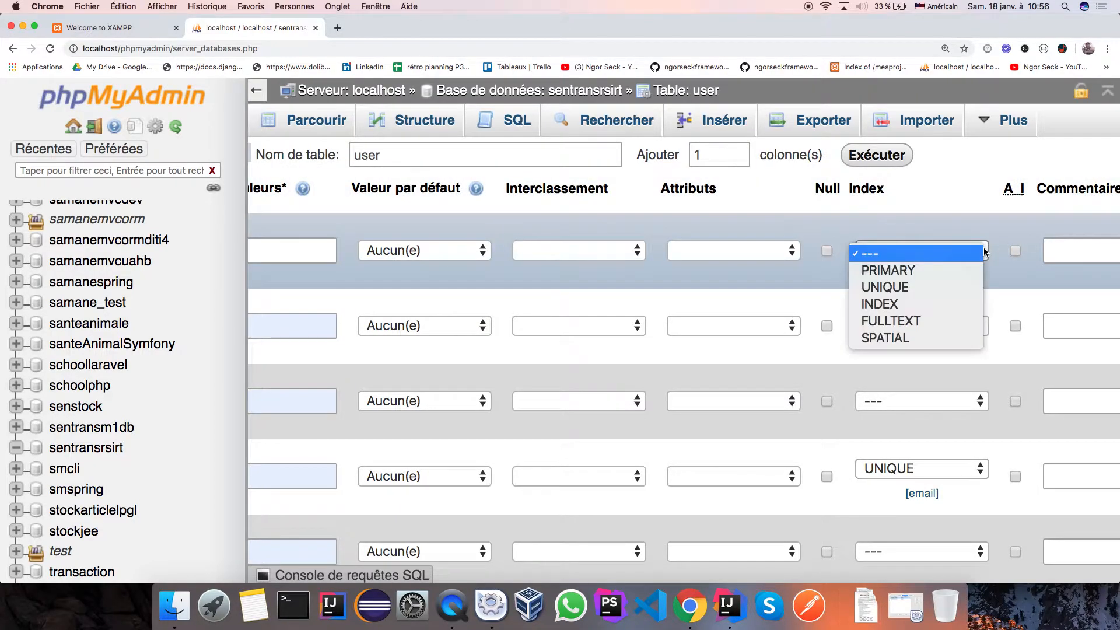
{"action": "left_click", "coordinate": [892, 270]}
{"action": "left_click", "coordinate": [645, 459]}
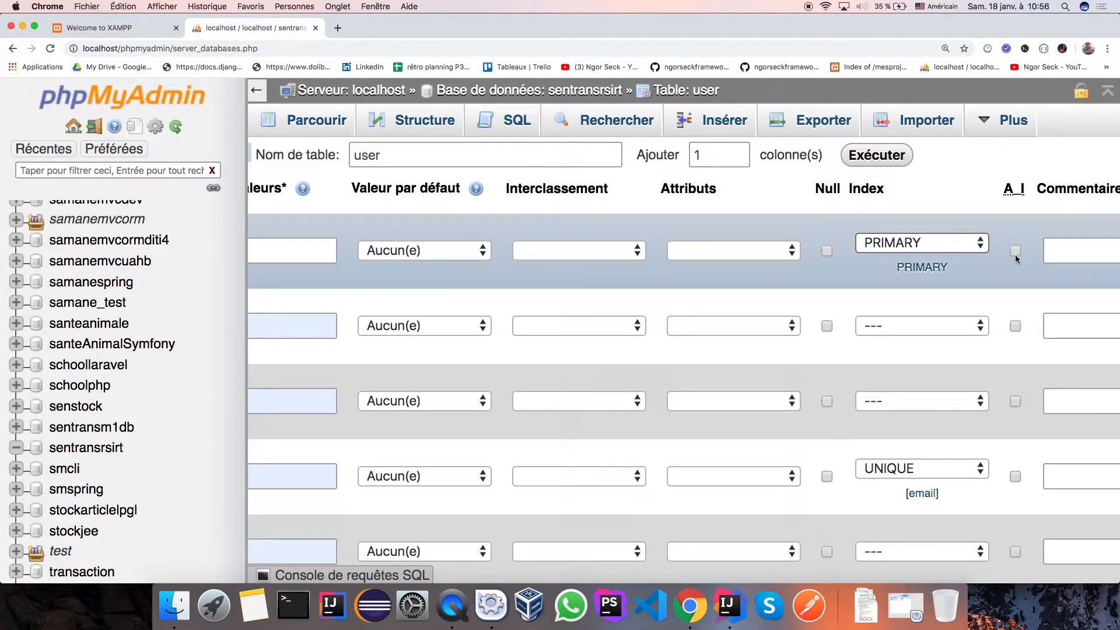
{"action": "left_click", "coordinate": [1015, 253]}
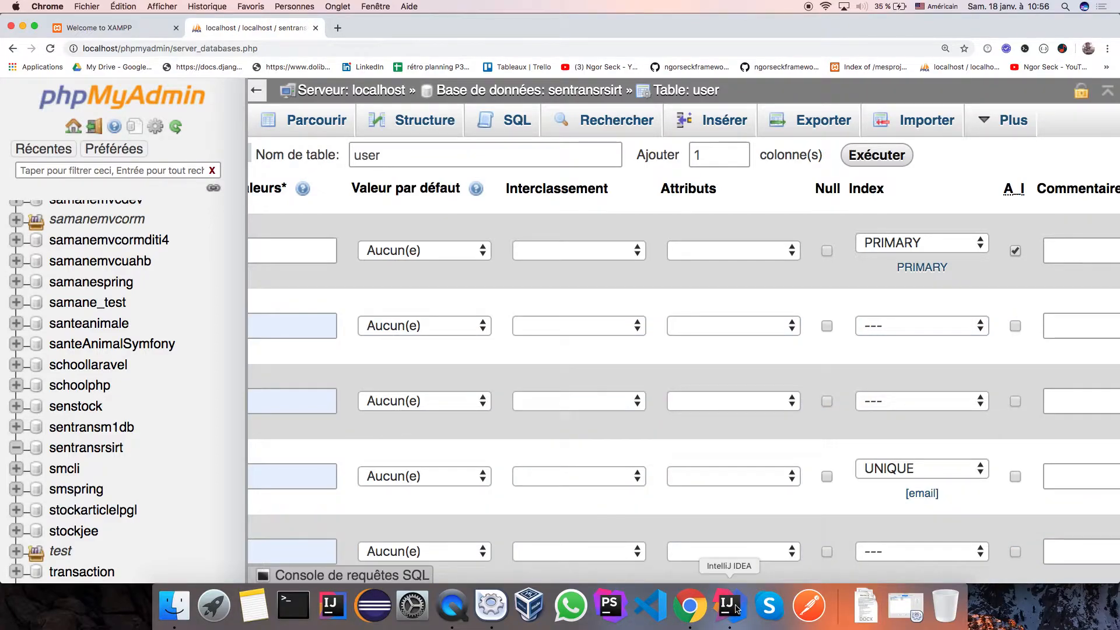
{"action": "left_click", "coordinate": [728, 607]}
{"action": "left_click", "coordinate": [534, 64]}
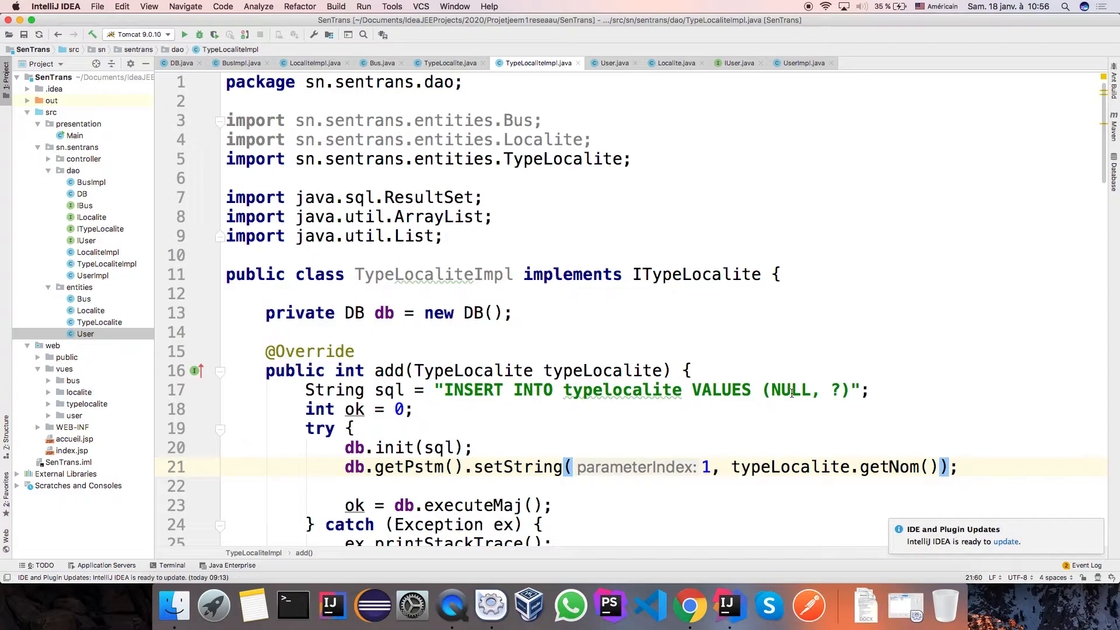
Switch from IntelliJ IDEA back to Chrome, where the phpMyAdmin user table form is showing.
{"action": "left_click", "coordinate": [689, 622]}
{"action": "scroll", "coordinate": [689, 292], "scroll_direction": "left", "scroll_amount": 10}
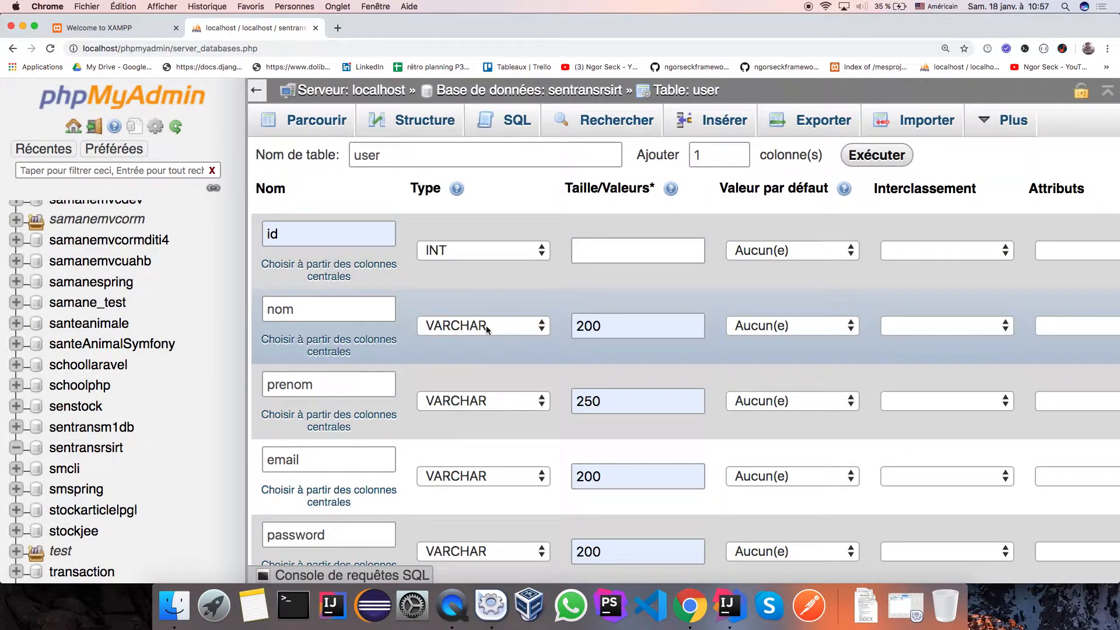
{"action": "left_click", "coordinate": [608, 327]}
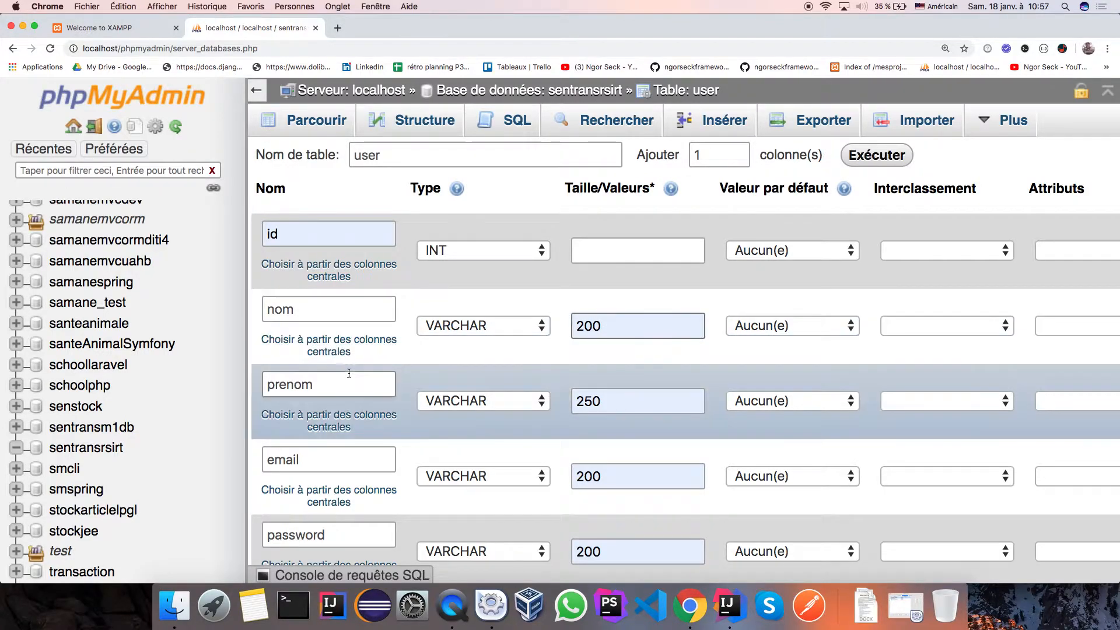
{"action": "scroll", "coordinate": [614, 402], "scroll_direction": "down", "scroll_amount": 2}
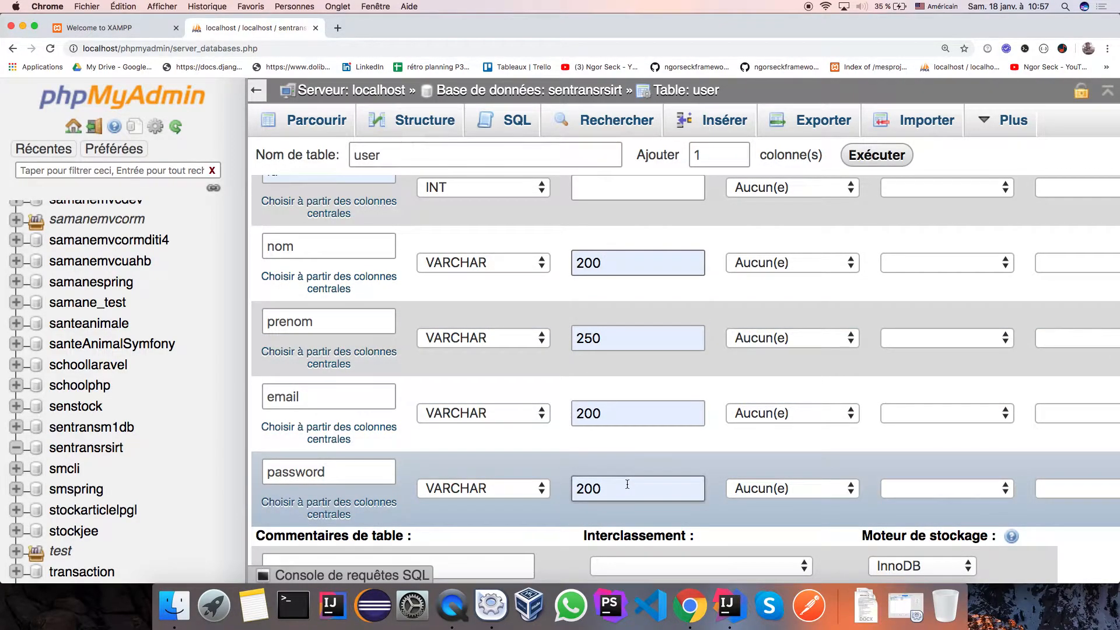
{"action": "scroll", "coordinate": [619, 481], "scroll_direction": "right", "scroll_amount": 10}
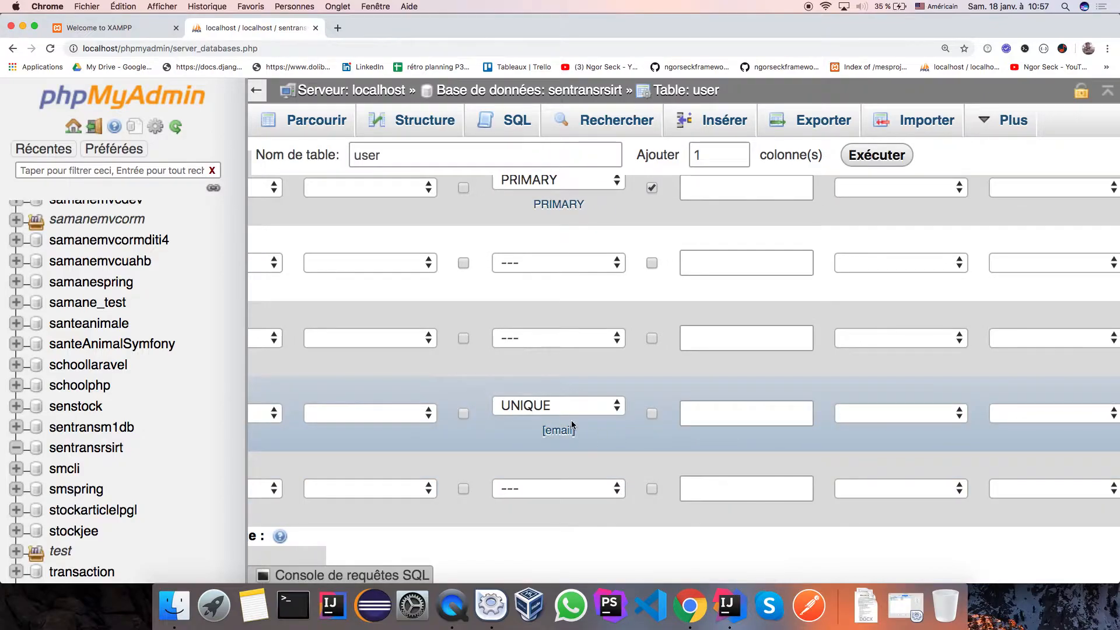
{"action": "scroll", "coordinate": [576, 426], "scroll_direction": "up", "scroll_amount": 2}
{"action": "scroll", "coordinate": [550, 320], "scroll_direction": "up", "scroll_amount": 1}
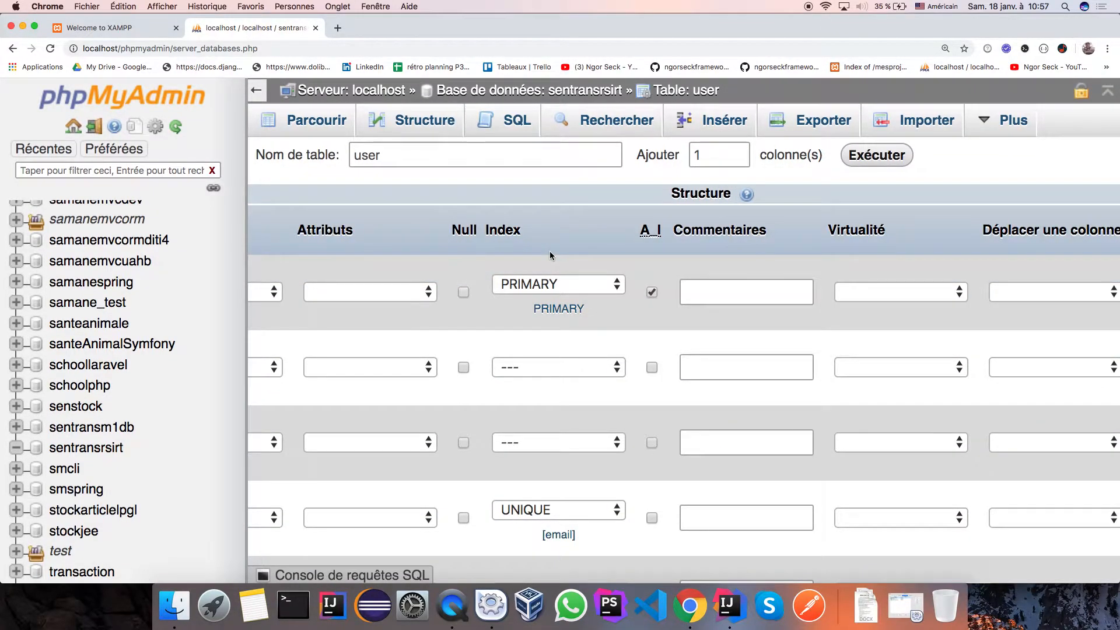
{"action": "scroll", "coordinate": [539, 285], "scroll_direction": "left", "scroll_amount": 10}
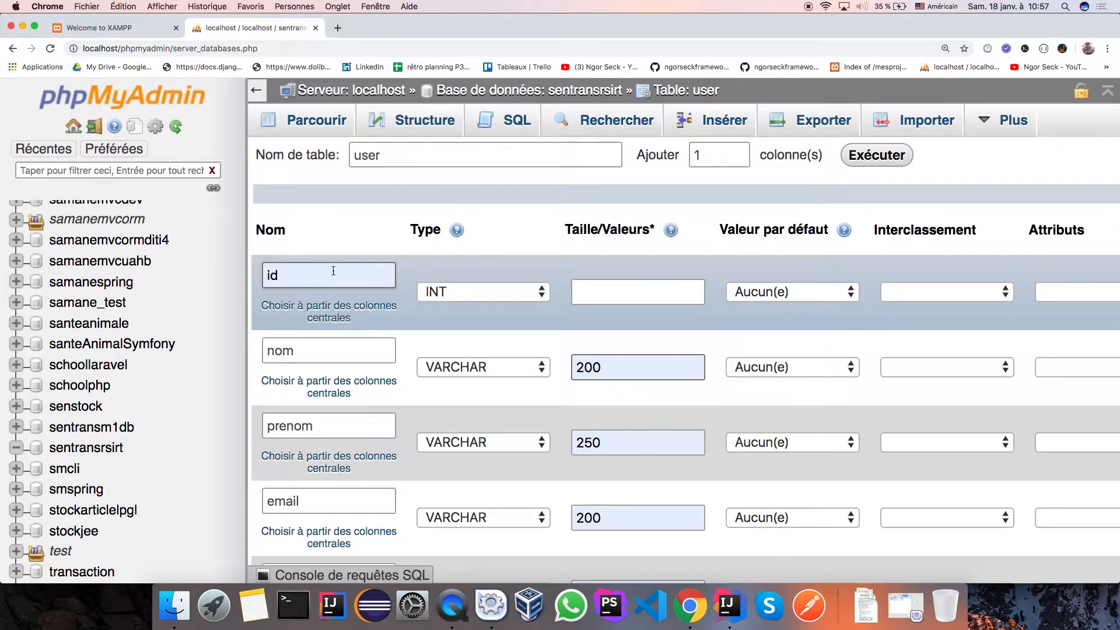
{"action": "scroll", "coordinate": [333, 271], "scroll_direction": "right", "scroll_amount": 10}
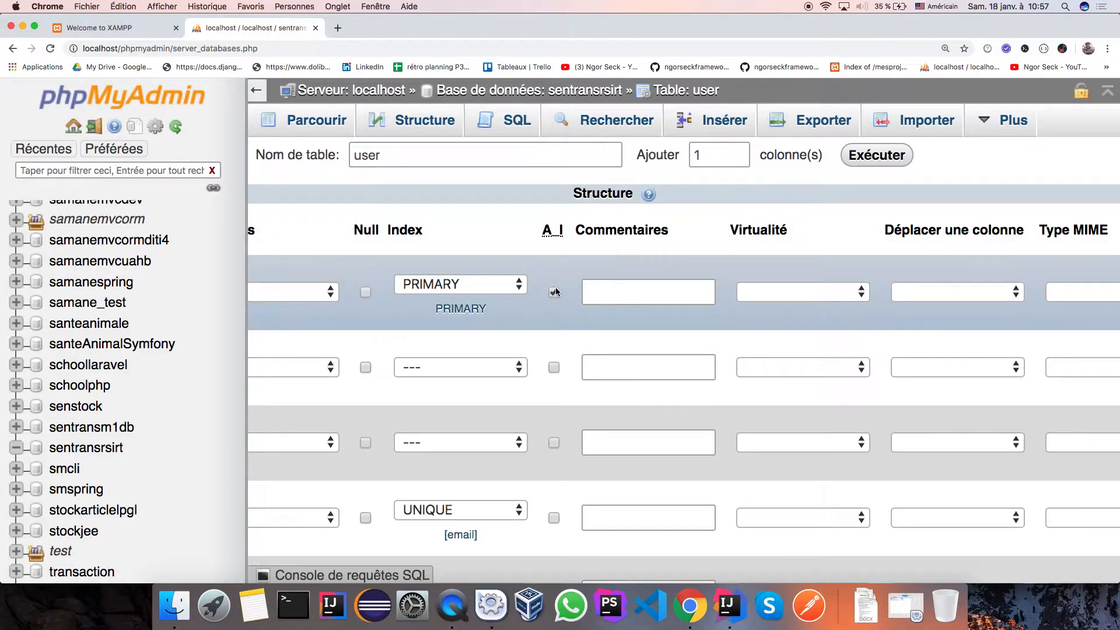
{"action": "scroll", "coordinate": [439, 308], "scroll_direction": "left", "scroll_amount": 10}
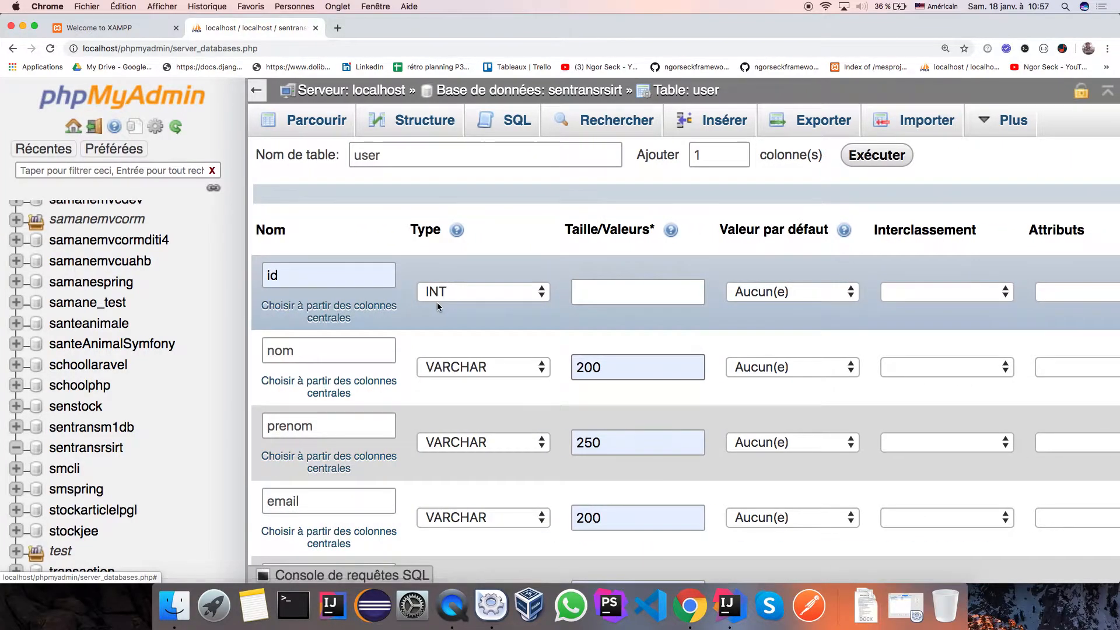
{"action": "scroll", "coordinate": [437, 307], "scroll_direction": "down", "scroll_amount": 2}
{"action": "scroll", "coordinate": [436, 302], "scroll_direction": "down", "scroll_amount": 1}
{"action": "scroll", "coordinate": [438, 310], "scroll_direction": "up", "scroll_amount": 3}
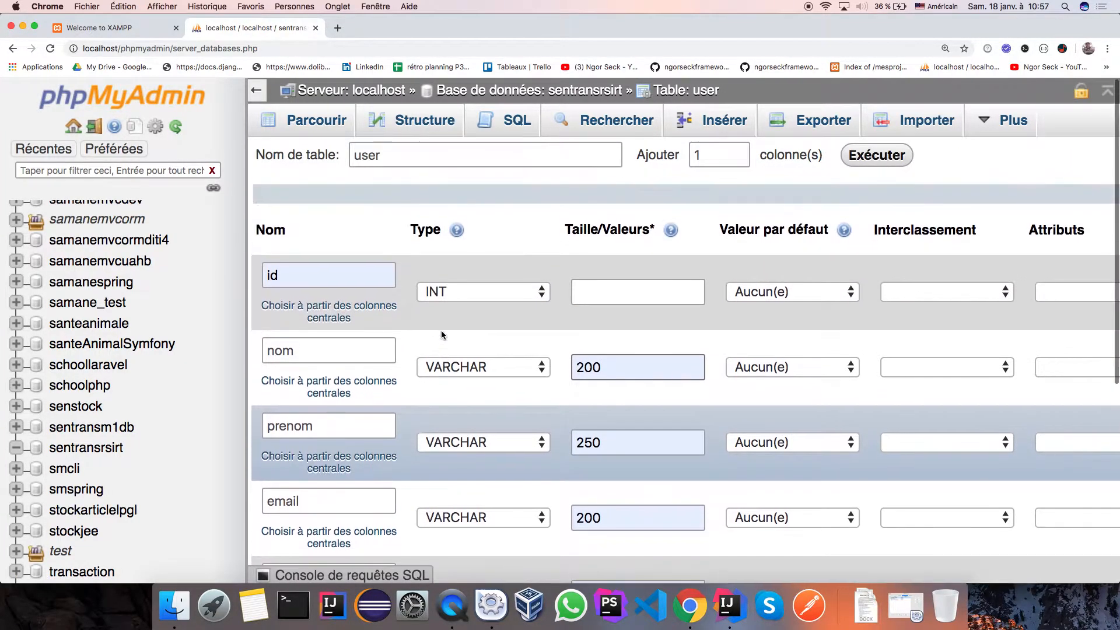
{"action": "scroll", "coordinate": [441, 335], "scroll_direction": "down", "scroll_amount": 5}
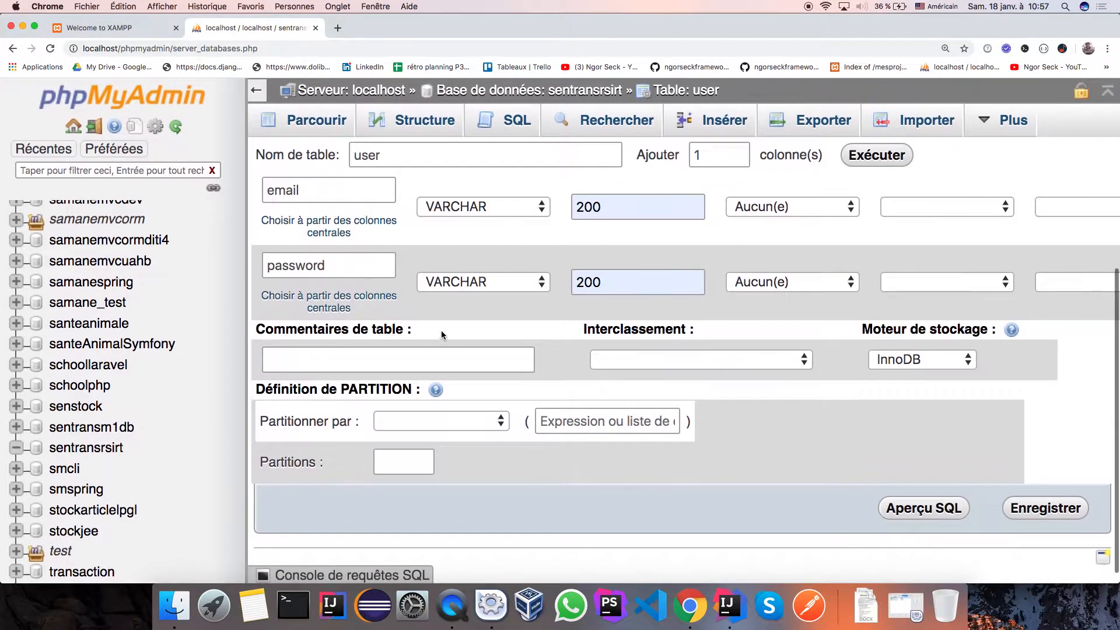
{"action": "scroll", "coordinate": [442, 333], "scroll_direction": "up", "scroll_amount": 4}
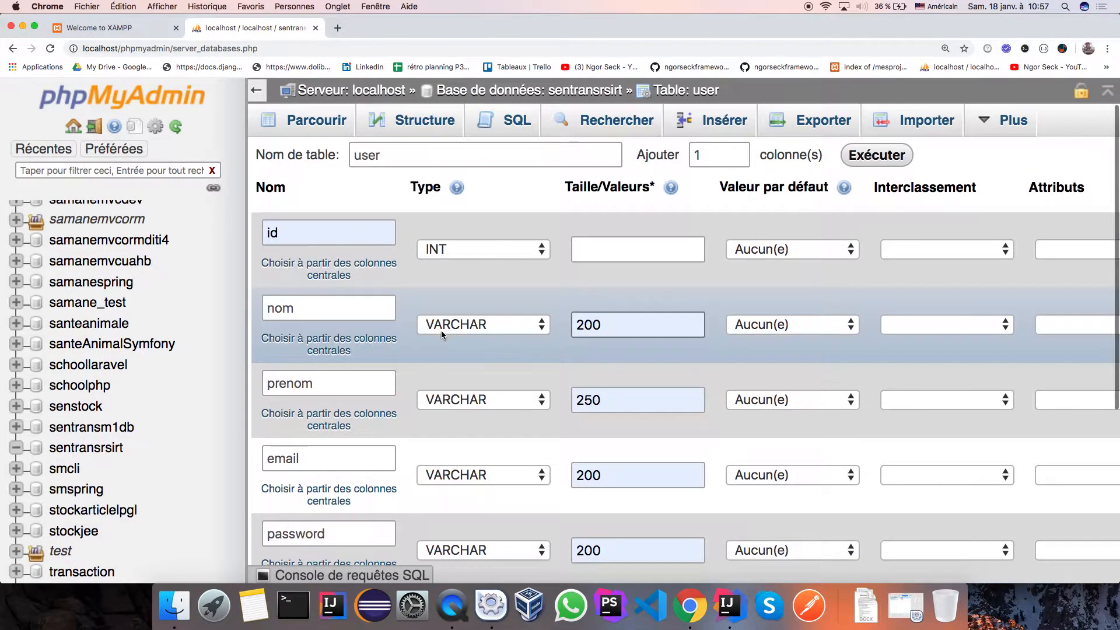
{"action": "scroll", "coordinate": [442, 333], "scroll_direction": "up", "scroll_amount": 1}
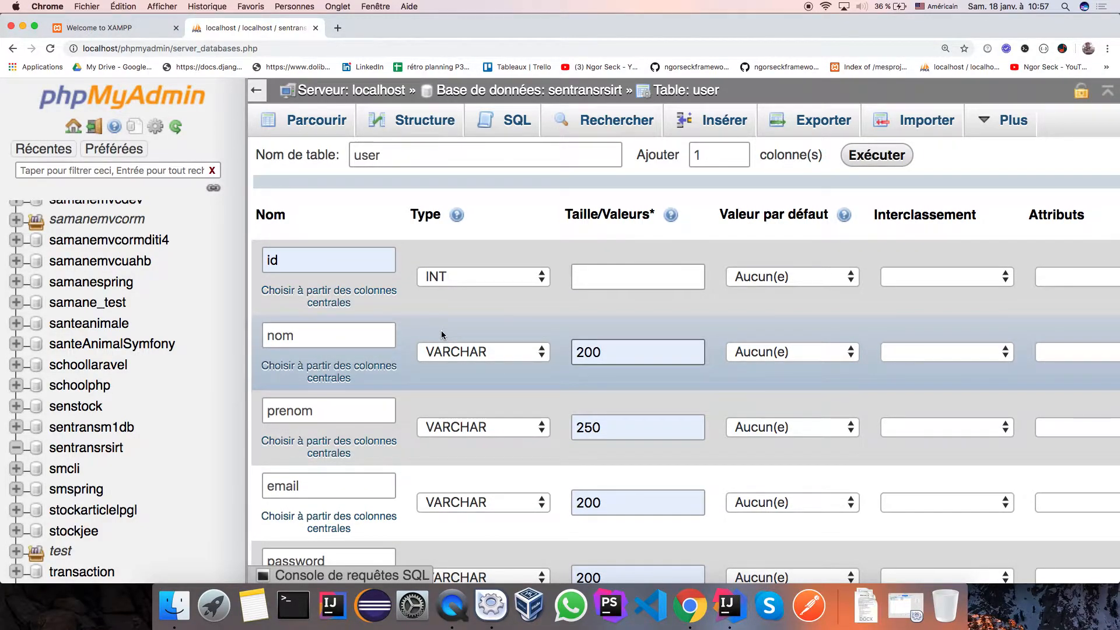
{"action": "scroll", "coordinate": [442, 335], "scroll_direction": "up", "scroll_amount": 2}
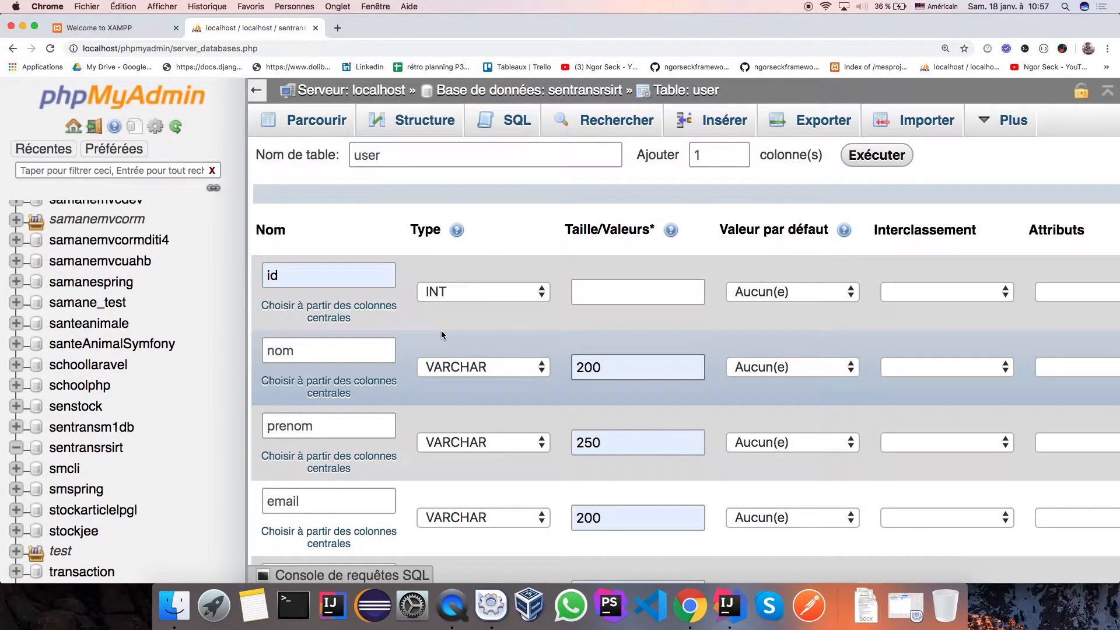
Show the collation choices in the id column's Interclassement dropdown.
{"action": "left_click", "coordinate": [1009, 295]}
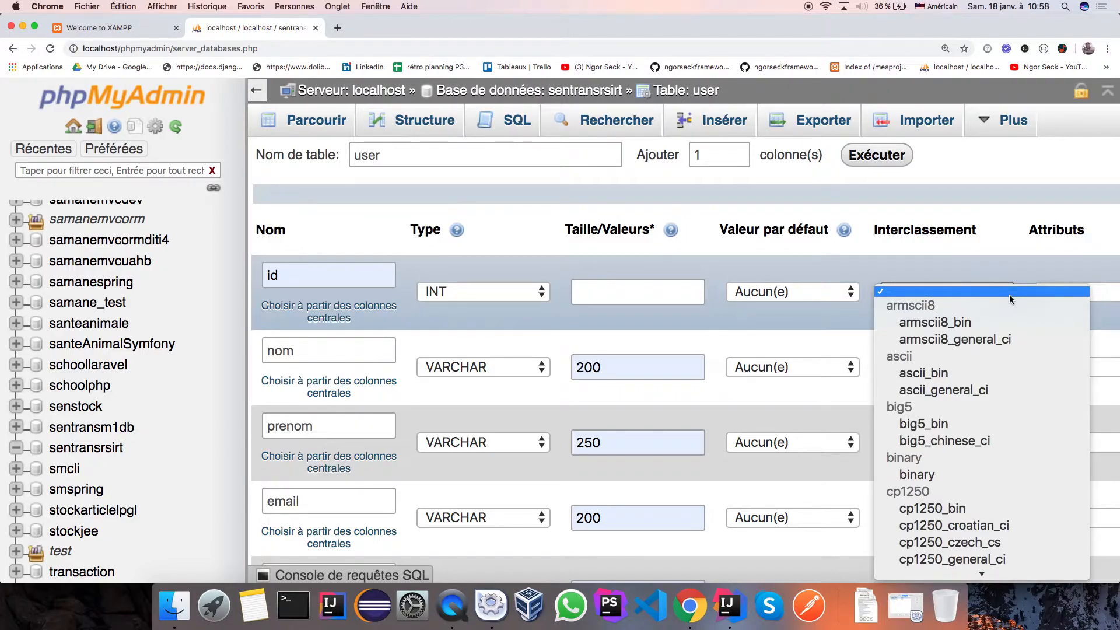
Close the collation list without choosing one and go to phpMyAdmin's Bases de données server page.
{"action": "left_click", "coordinate": [962, 263]}
{"action": "scroll", "coordinate": [863, 261], "scroll_direction": "right", "scroll_amount": 10}
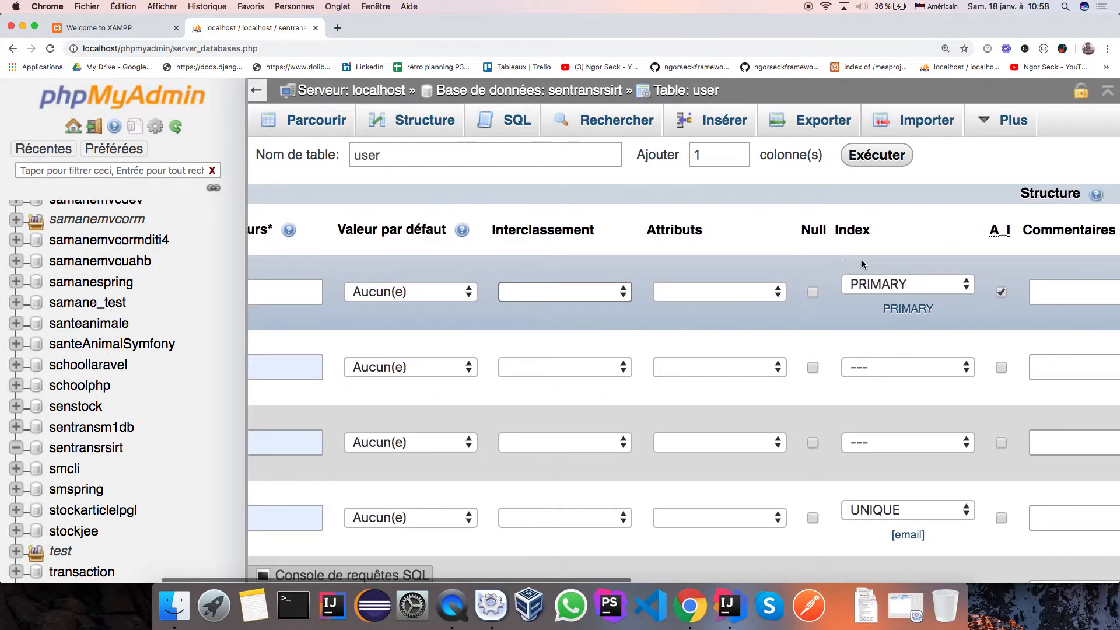
{"action": "scroll", "coordinate": [440, 303], "scroll_direction": "left", "scroll_amount": 10}
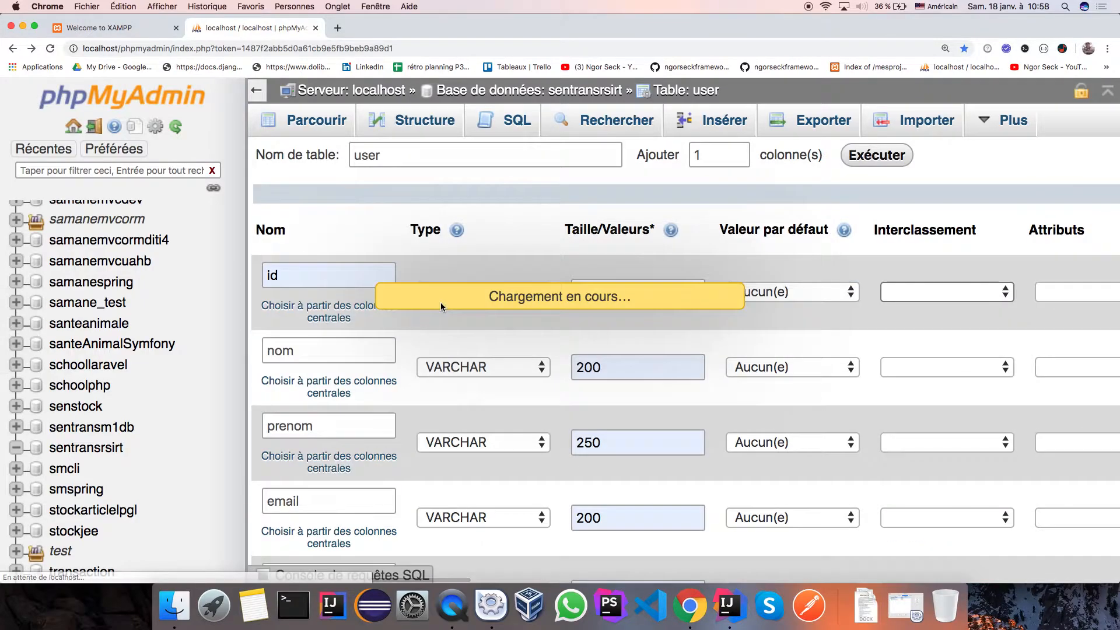
{"action": "scroll", "coordinate": [440, 303], "scroll_direction": "right", "scroll_amount": 10}
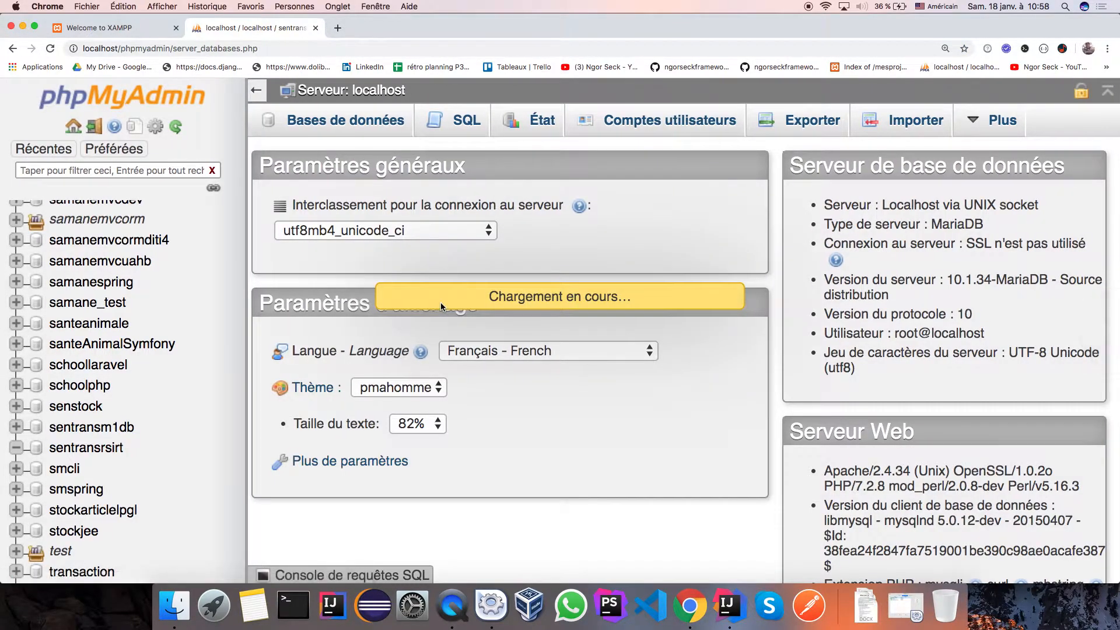
{"action": "scroll", "coordinate": [439, 304], "scroll_direction": "left", "scroll_amount": 5}
{"action": "scroll", "coordinate": [441, 304], "scroll_direction": "left", "scroll_amount": 10}
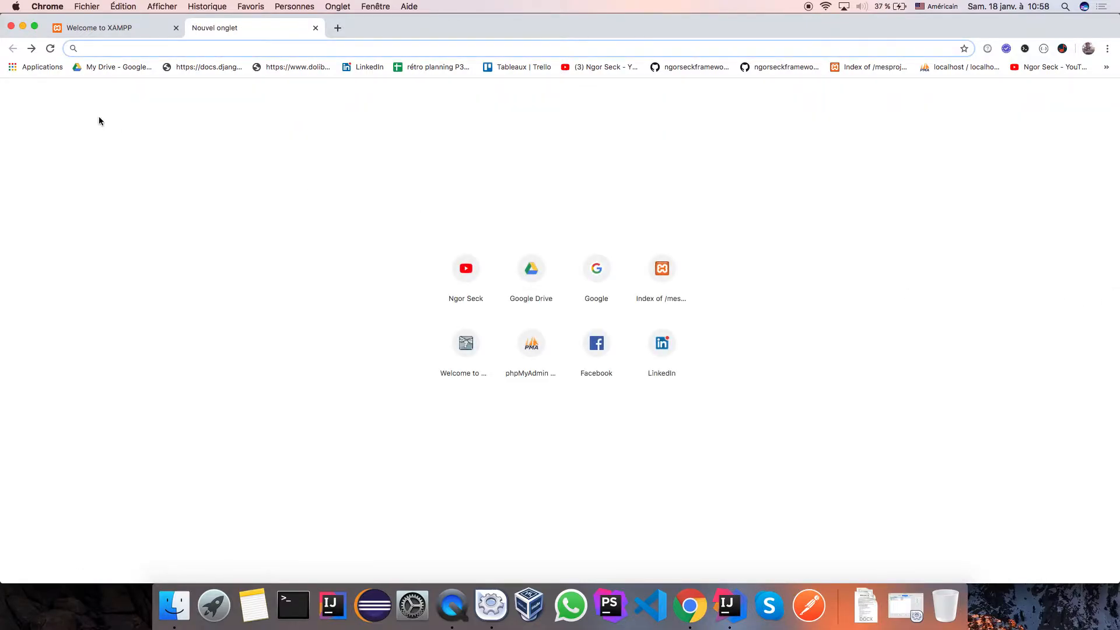
{"action": "left_click", "coordinate": [31, 49]}
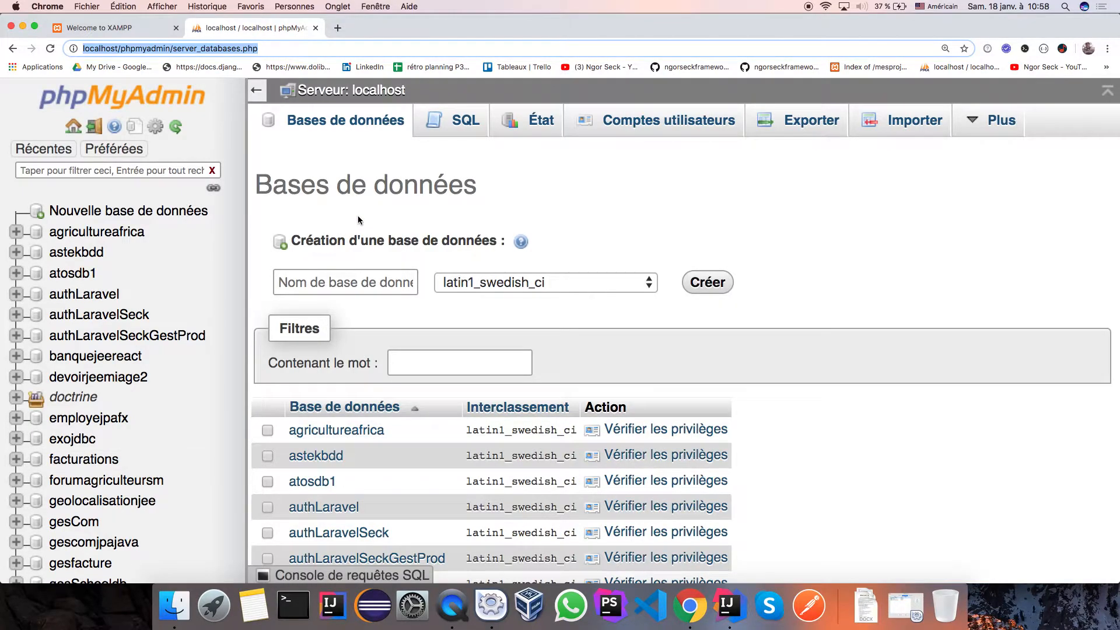
Find sentransrsirt in the navigation tree and open it.
{"action": "scroll", "coordinate": [139, 436], "scroll_direction": "down", "scroll_amount": 10}
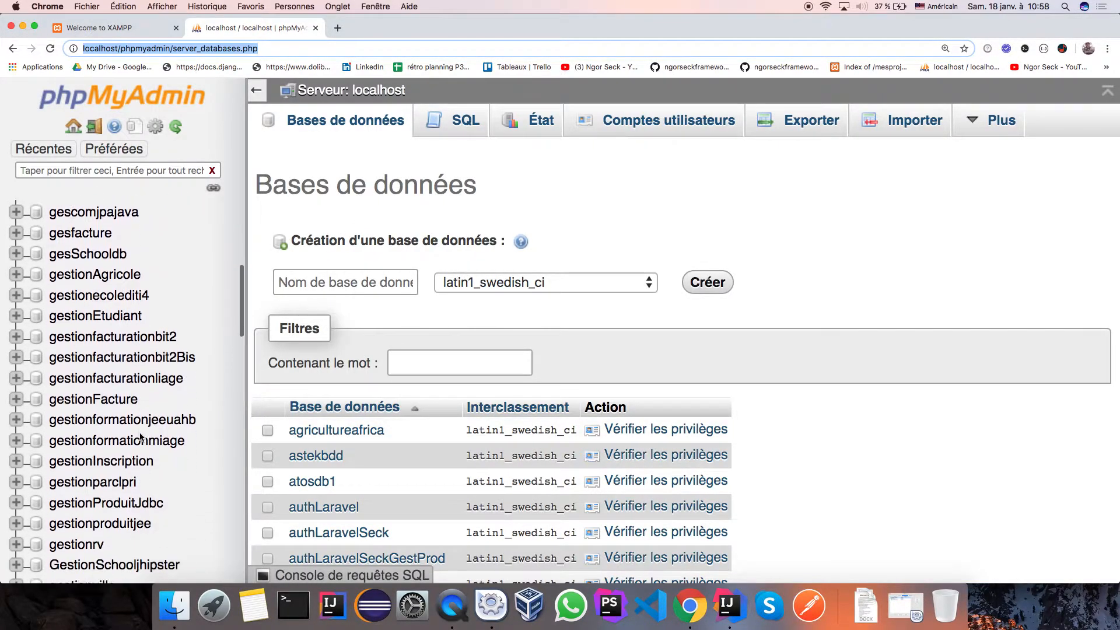
{"action": "scroll", "coordinate": [139, 436], "scroll_direction": "down", "scroll_amount": 10}
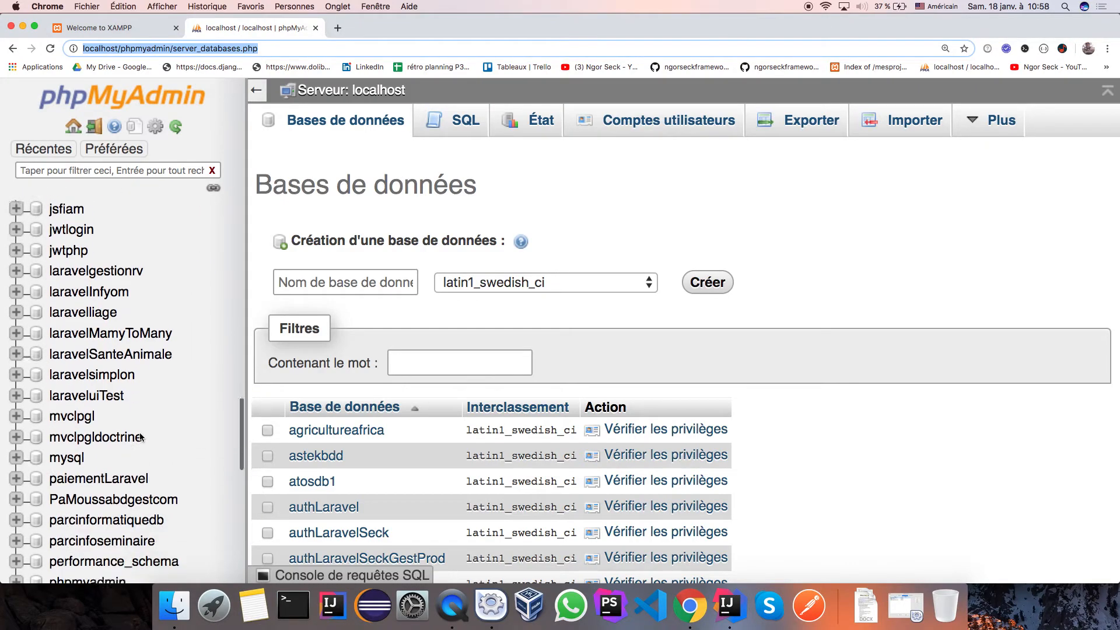
{"action": "scroll", "coordinate": [139, 436], "scroll_direction": "up", "scroll_amount": 8}
{"action": "scroll", "coordinate": [140, 436], "scroll_direction": "up", "scroll_amount": 5}
{"action": "scroll", "coordinate": [139, 436], "scroll_direction": "down", "scroll_amount": 7}
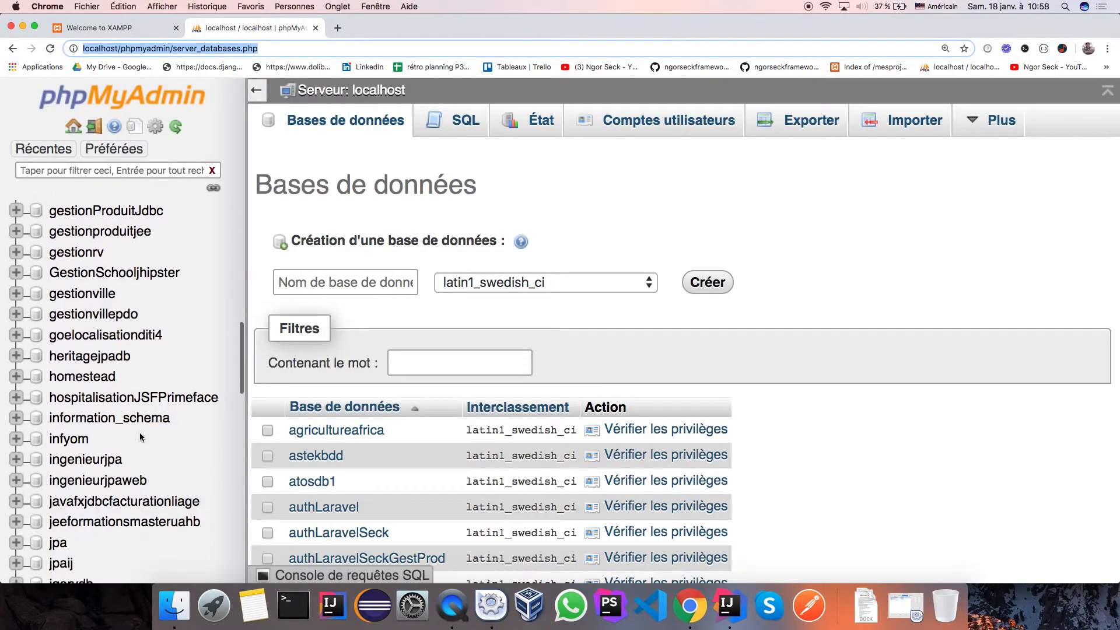
{"action": "scroll", "coordinate": [139, 432], "scroll_direction": "down", "scroll_amount": 9}
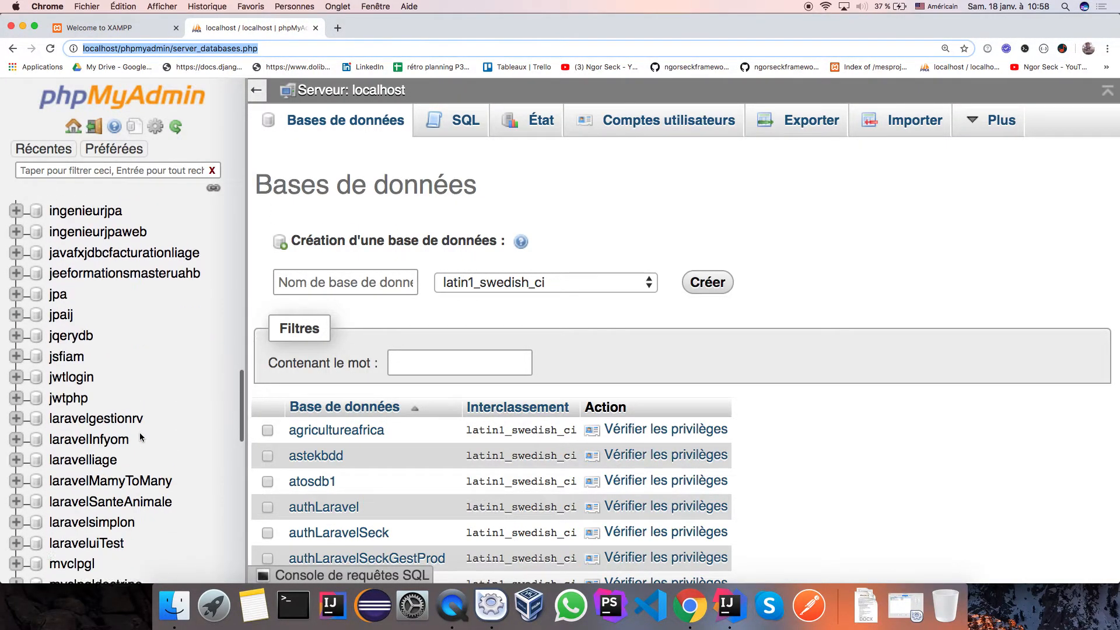
{"action": "scroll", "coordinate": [141, 436], "scroll_direction": "down", "scroll_amount": 5}
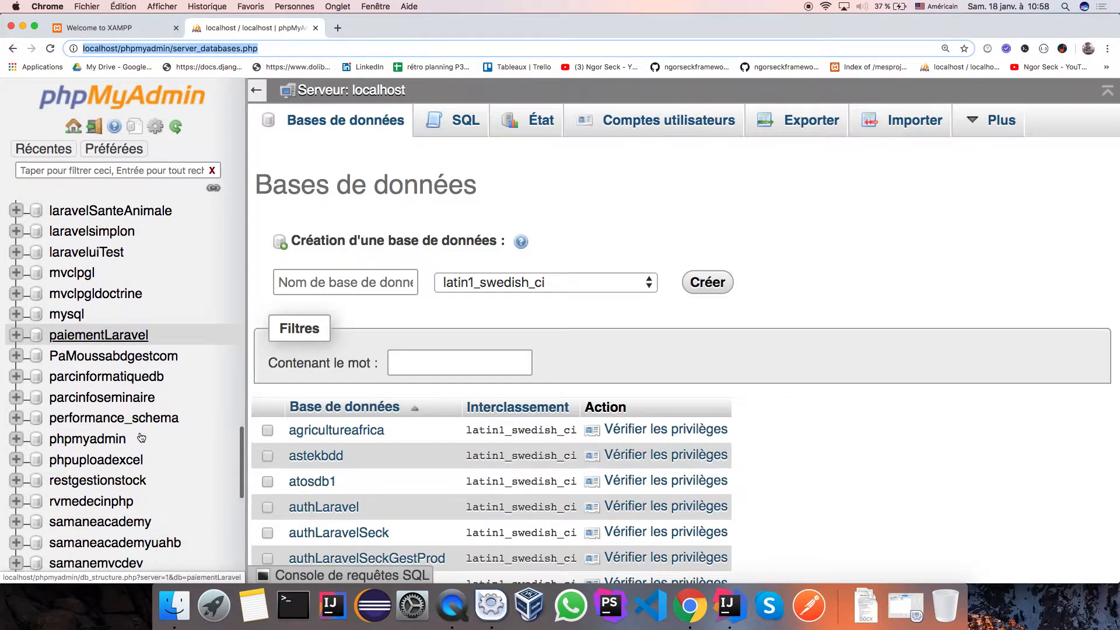
{"action": "scroll", "coordinate": [141, 436], "scroll_direction": "down", "scroll_amount": 5}
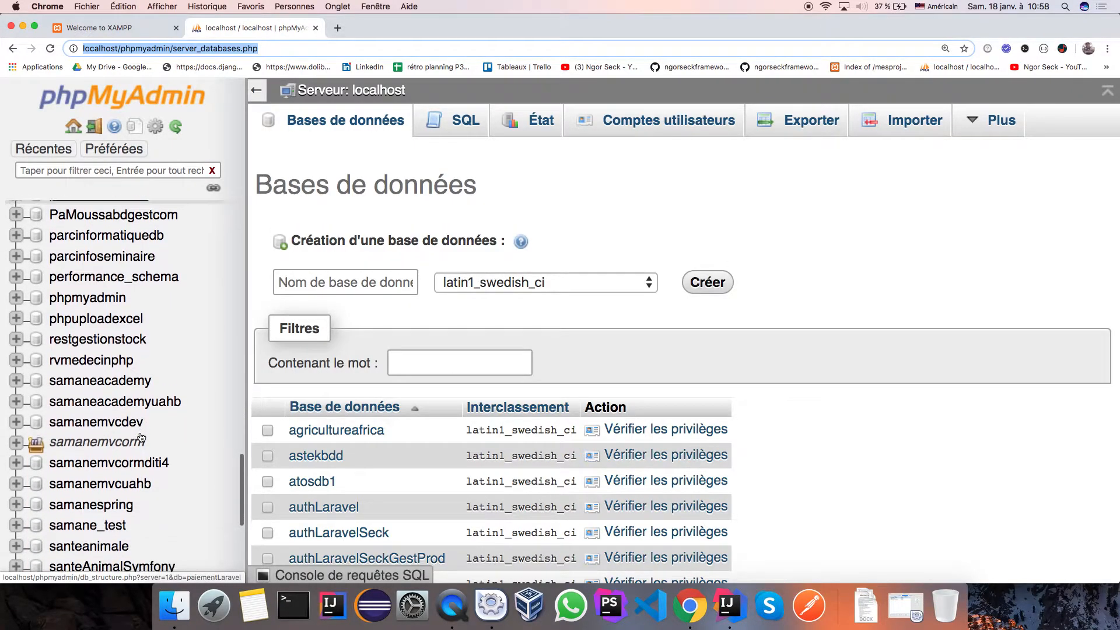
{"action": "scroll", "coordinate": [140, 436], "scroll_direction": "down", "scroll_amount": 5}
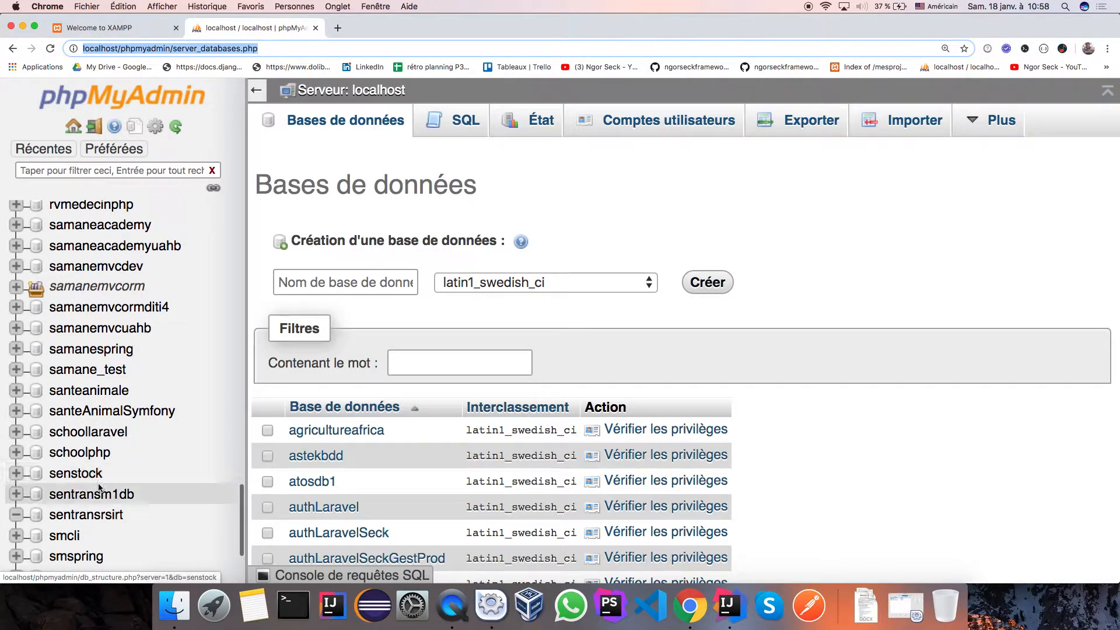
{"action": "left_click", "coordinate": [73, 517]}
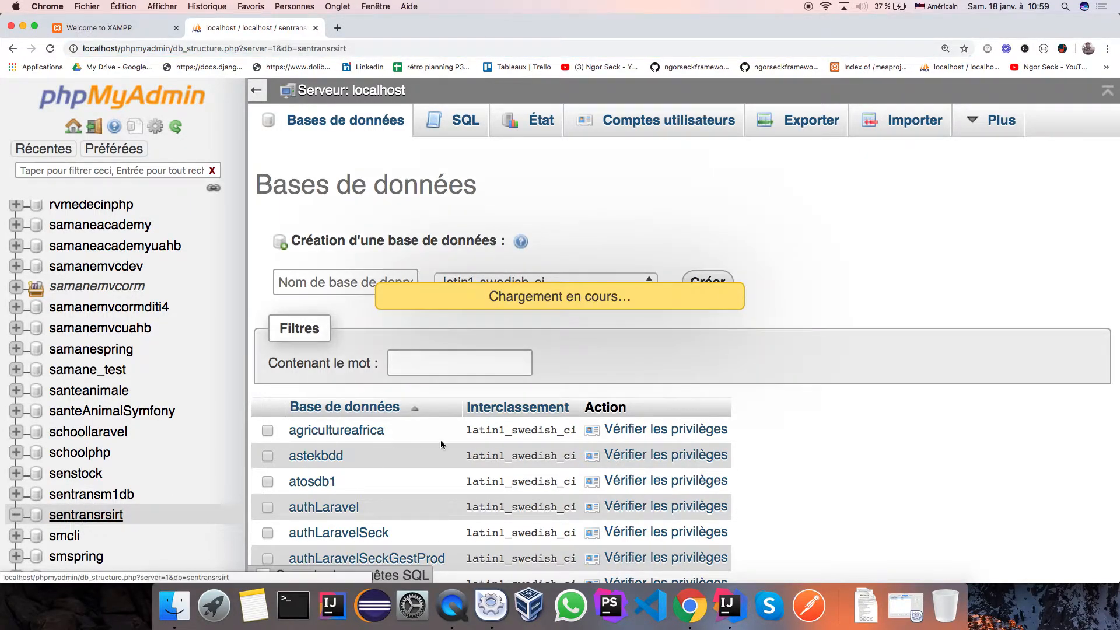
Name a new table 'user' under Nouvelle table and create its column definition form.
{"action": "scroll", "coordinate": [666, 396], "scroll_direction": "right", "scroll_amount": 1}
{"action": "scroll", "coordinate": [667, 397], "scroll_direction": "left", "scroll_amount": 5}
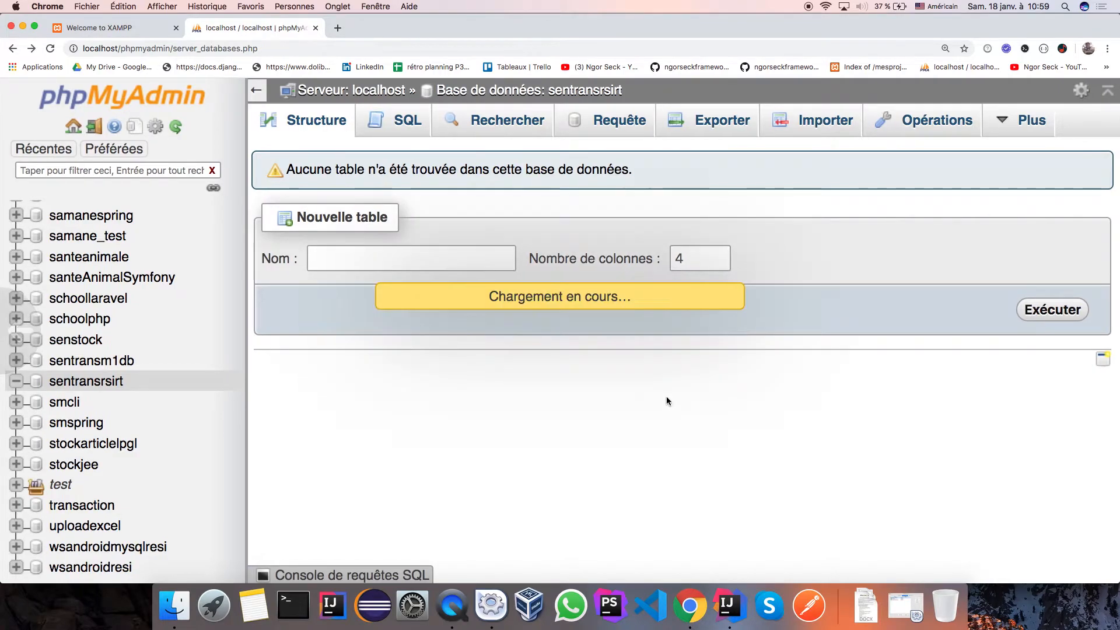
{"action": "scroll", "coordinate": [668, 401], "scroll_direction": "right", "scroll_amount": 5}
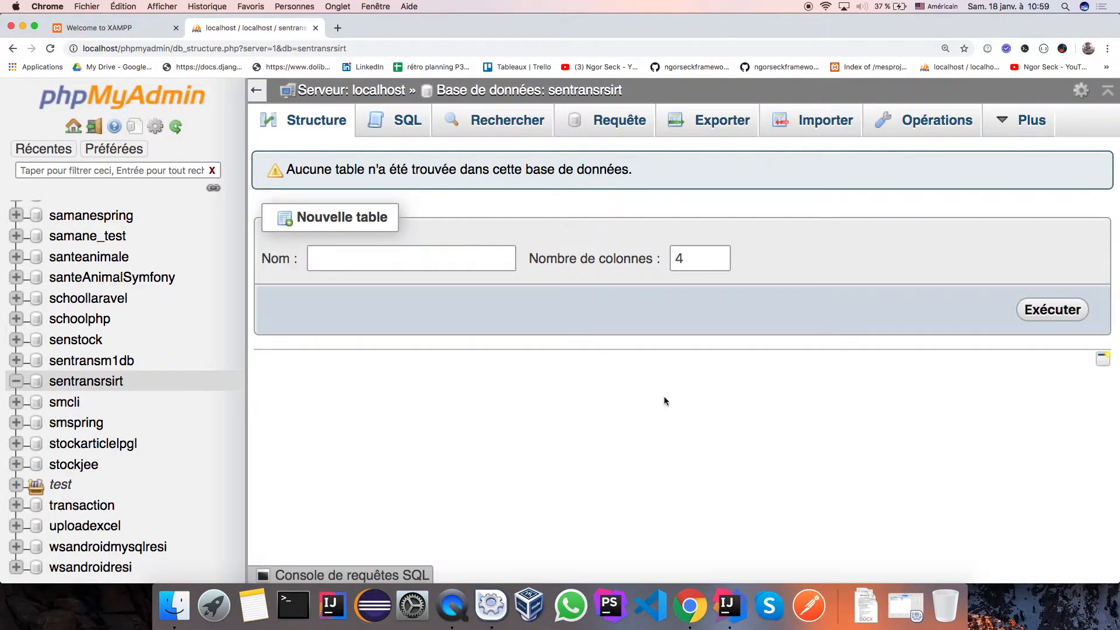
{"action": "left_click", "coordinate": [464, 264]}
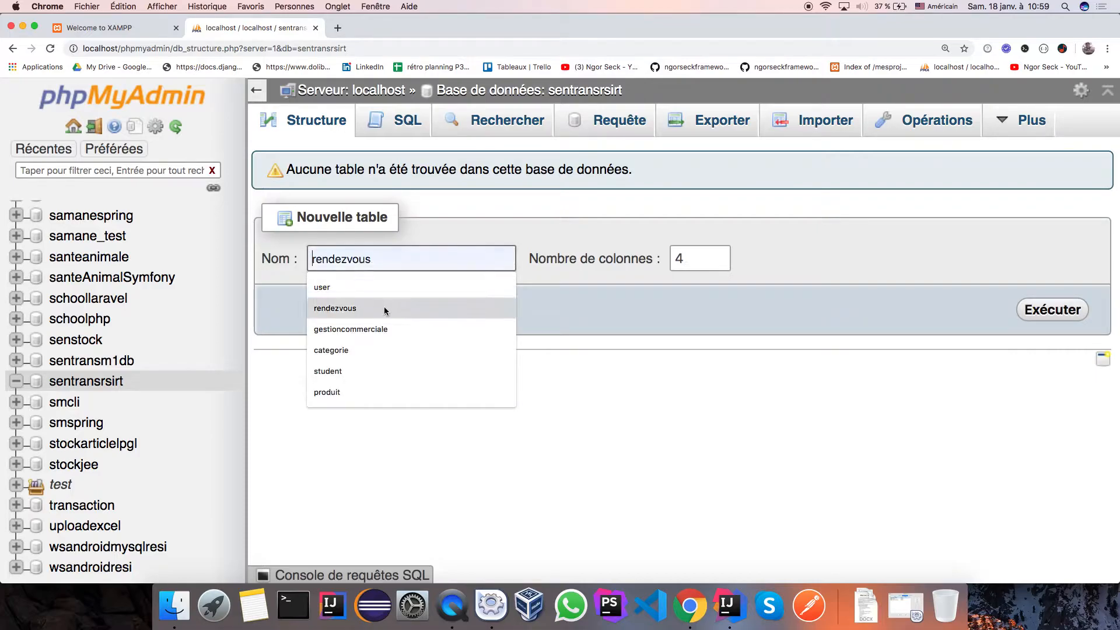
{"action": "left_click", "coordinate": [326, 287]}
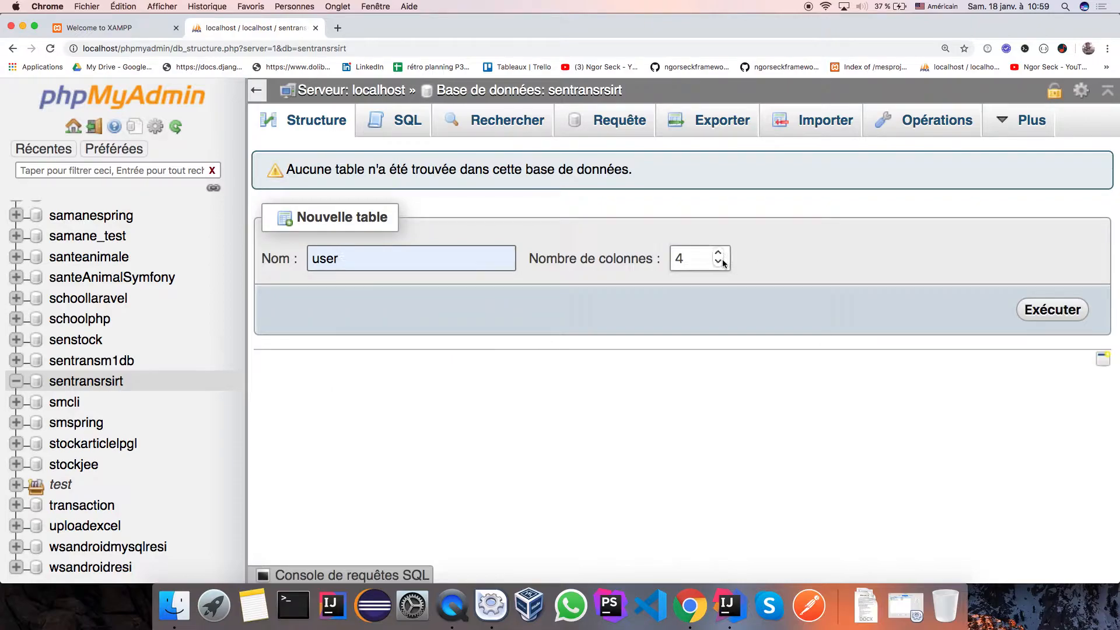
{"action": "left_click", "coordinate": [1035, 309]}
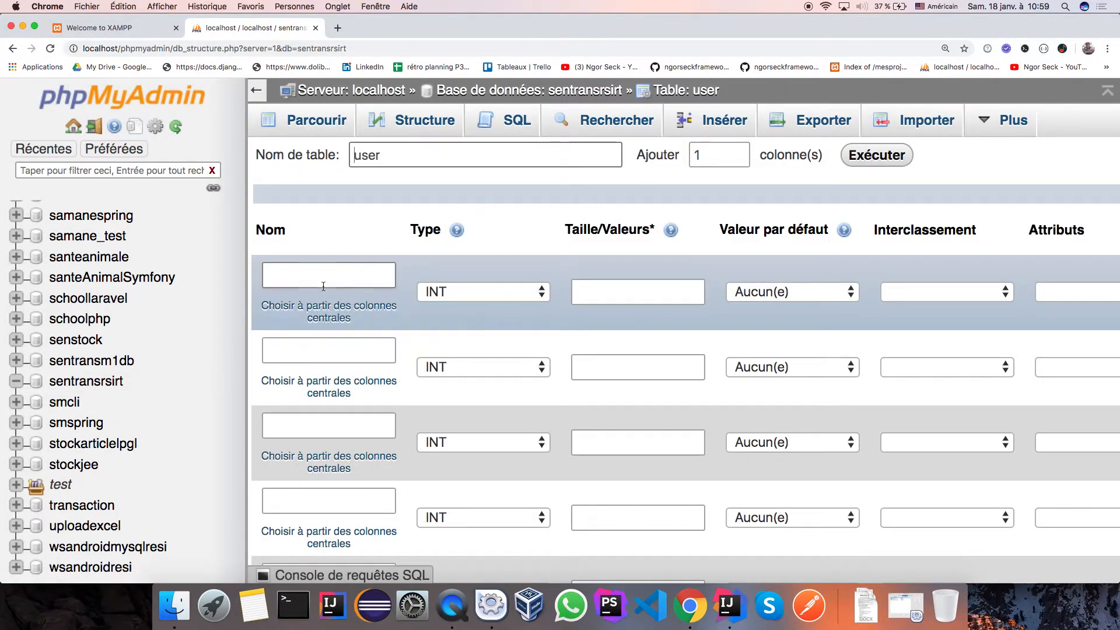
Name the first three columns id, nom and prenom.
{"action": "left_click", "coordinate": [323, 287]}
{"action": "left_click", "coordinate": [302, 298]}
{"action": "left_click", "coordinate": [306, 361]}
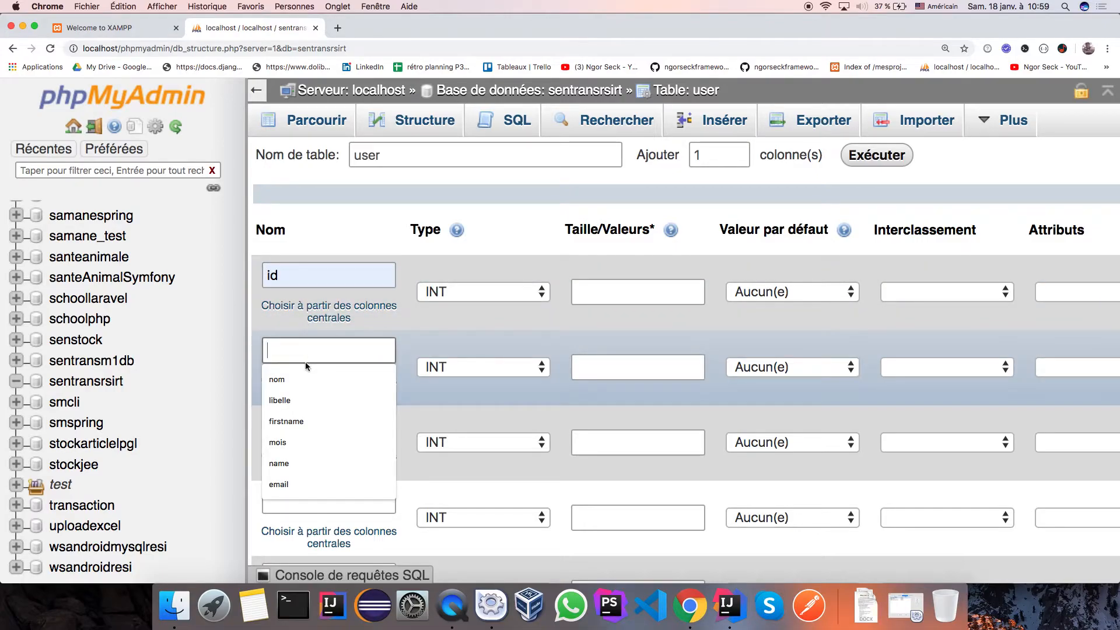
{"action": "left_click", "coordinate": [285, 379]}
{"action": "left_click", "coordinate": [306, 426]}
{"action": "type", "text": "prenom"}
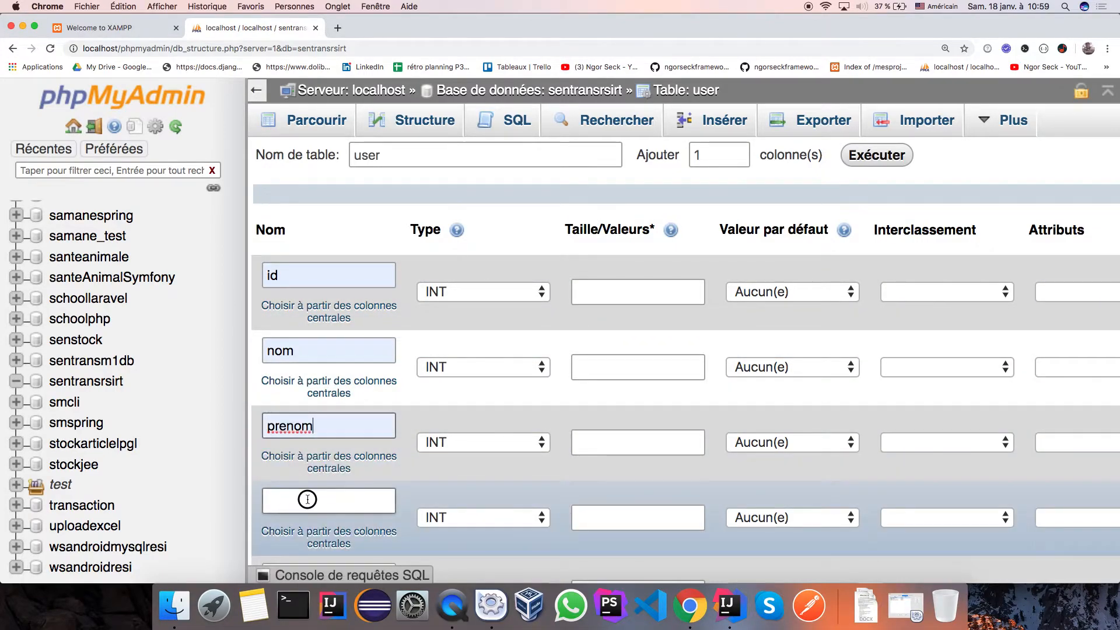
Name the fourth and fifth columns email and password, replacing a mistaken 'medecin'.
{"action": "left_click", "coordinate": [307, 500]}
{"action": "left_click", "coordinate": [301, 388]}
{"action": "double_click", "coordinate": [314, 500]}
{"action": "key", "text": "BackSpace"}
{"action": "left_click", "coordinate": [288, 502]}
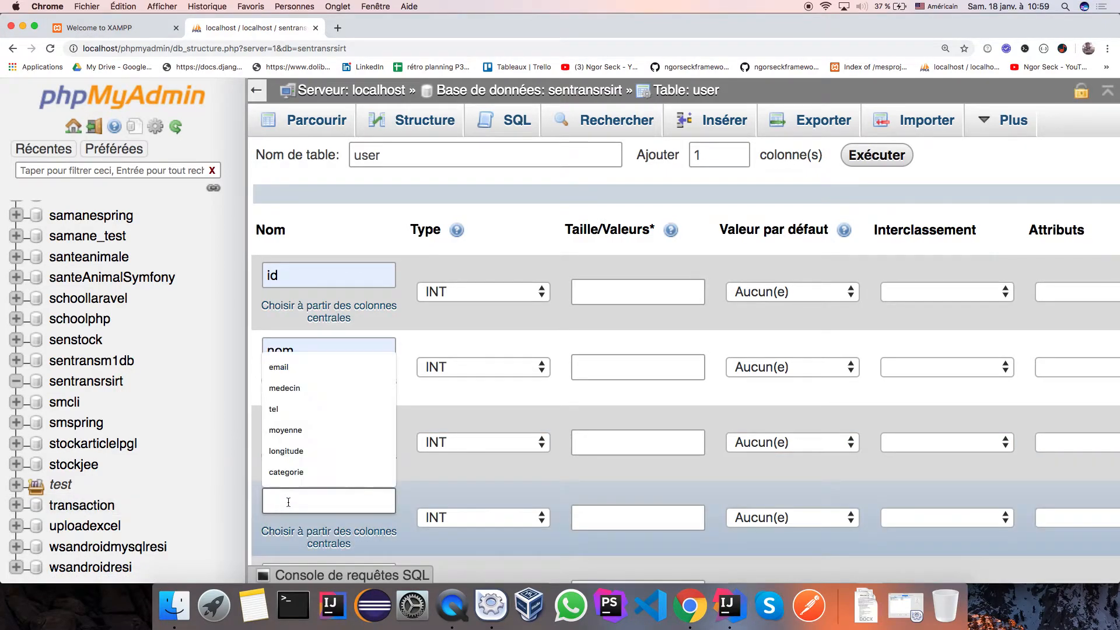
{"action": "left_click", "coordinate": [280, 367]}
{"action": "scroll", "coordinate": [299, 437], "scroll_direction": "down", "scroll_amount": 3}
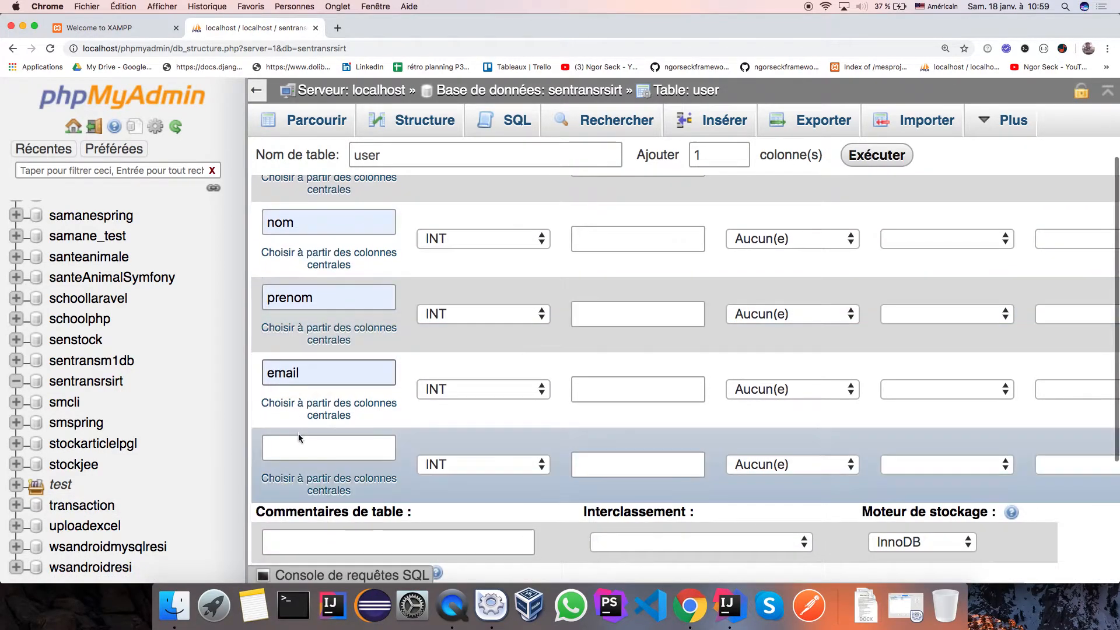
{"action": "left_click", "coordinate": [299, 436]}
{"action": "left_click", "coordinate": [294, 315]}
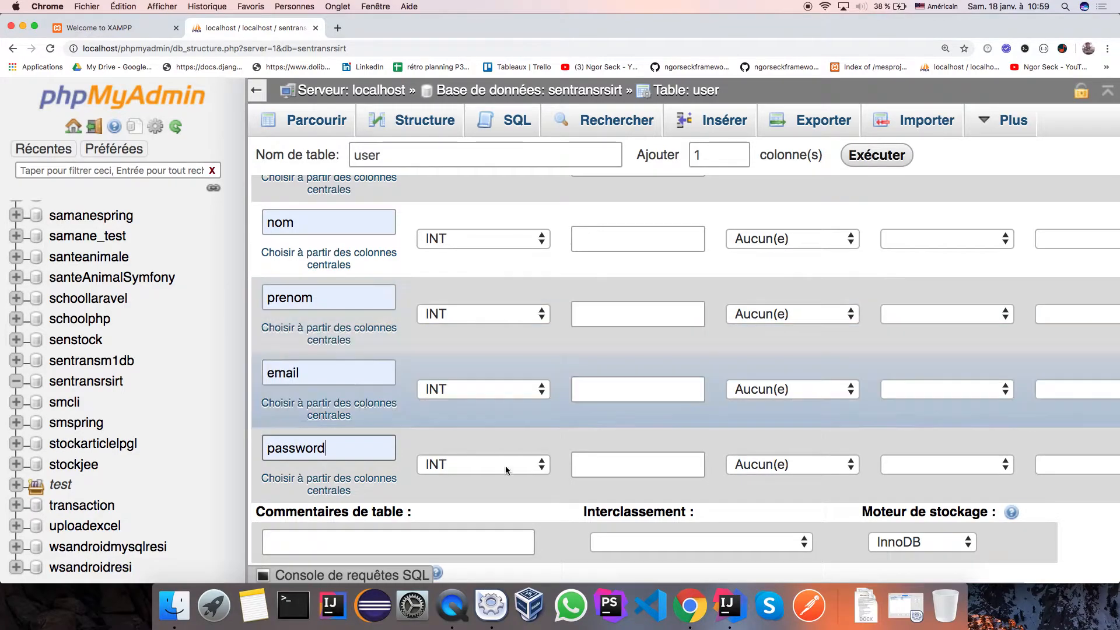
Make password, email, prenom and nom VARCHAR columns.
{"action": "left_click", "coordinate": [513, 466]}
{"action": "left_click", "coordinate": [495, 487]}
{"action": "left_click", "coordinate": [542, 390]}
{"action": "left_click", "coordinate": [508, 409]}
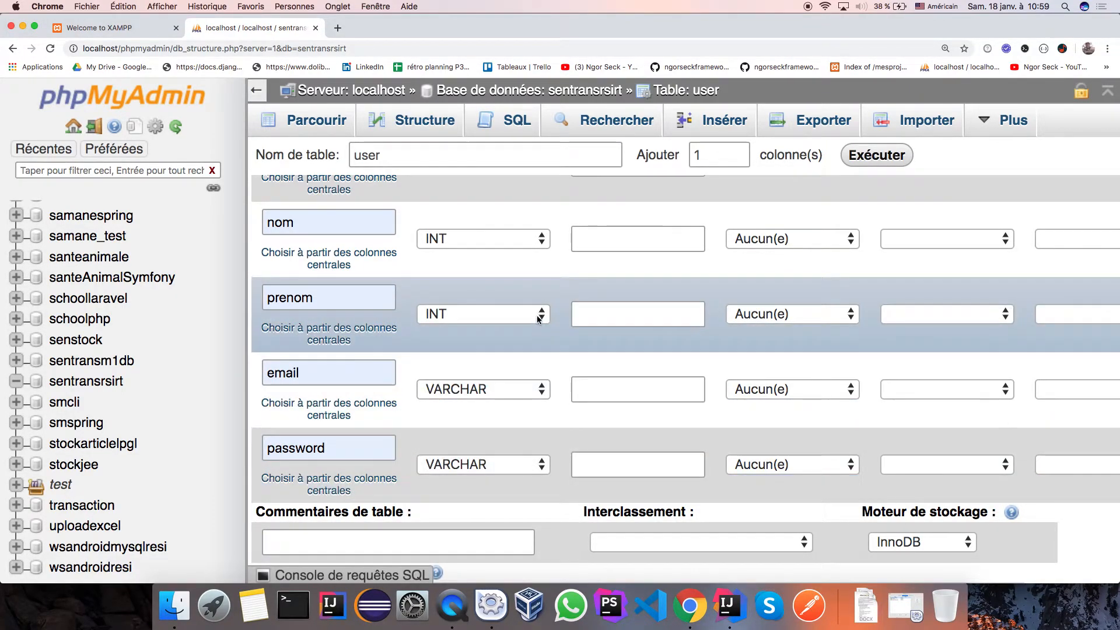
{"action": "left_click", "coordinate": [538, 318]}
{"action": "left_click", "coordinate": [516, 339]}
{"action": "left_click", "coordinate": [520, 240]}
{"action": "left_click", "coordinate": [520, 260]}
Set the nom column's length to 200 and move on to prenom's length.
{"action": "left_click", "coordinate": [599, 249]}
{"action": "left_click", "coordinate": [599, 269]}
{"action": "left_click", "coordinate": [599, 317]}
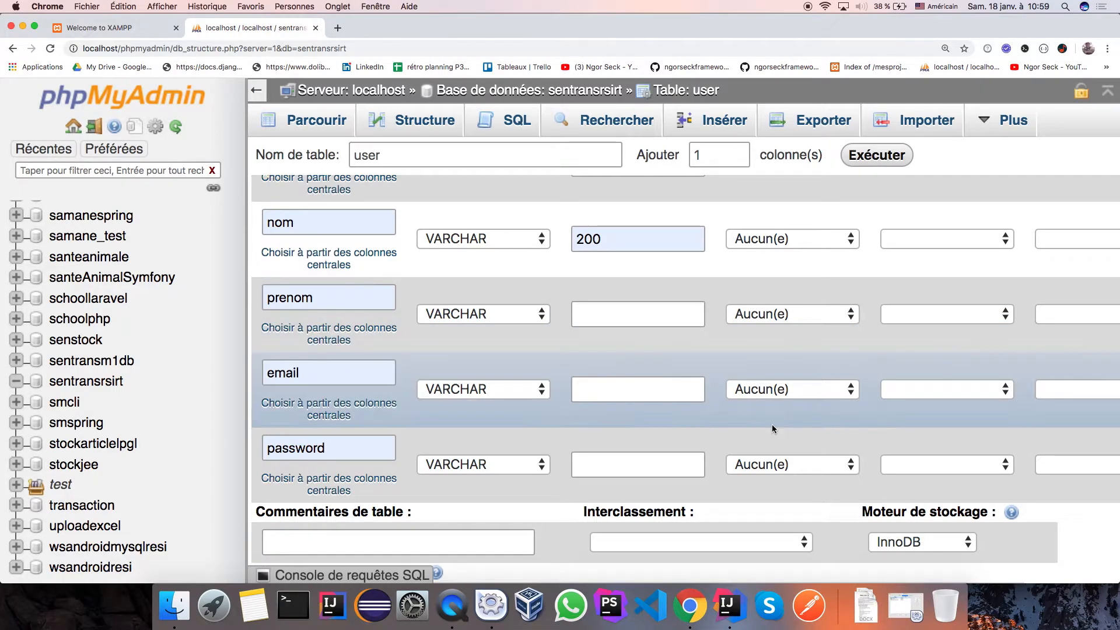
{"action": "scroll", "coordinate": [772, 426], "scroll_direction": "up", "scroll_amount": 3}
{"action": "scroll", "coordinate": [772, 432], "scroll_direction": "down", "scroll_amount": 5}
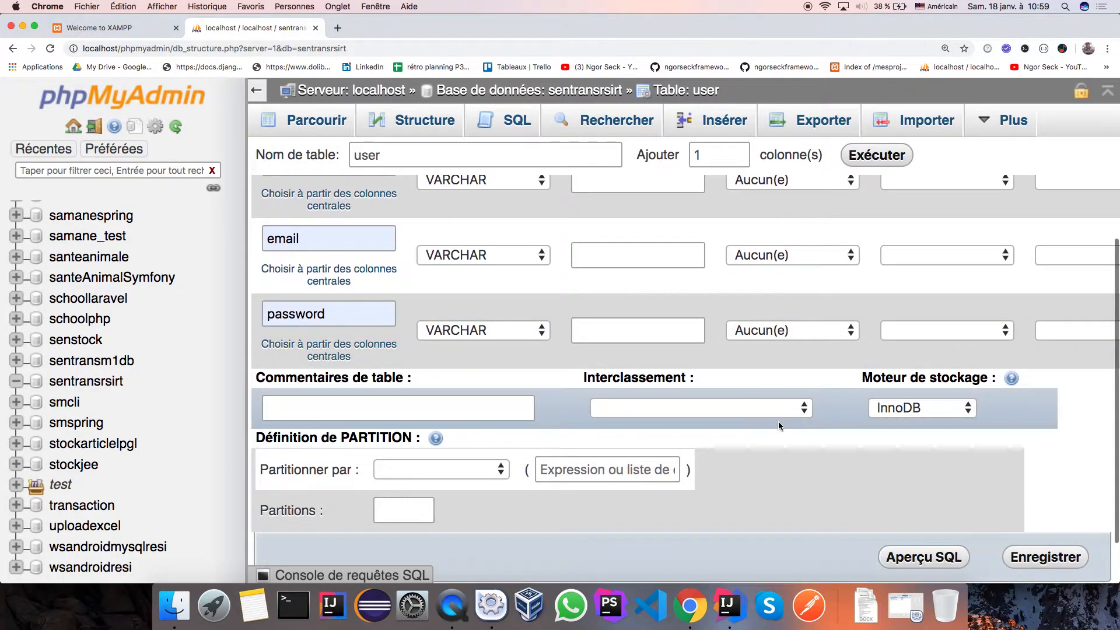
After the save is refused for missing lengths, set prenom to 250 and email and password to 200.
{"action": "left_click", "coordinate": [1037, 556]}
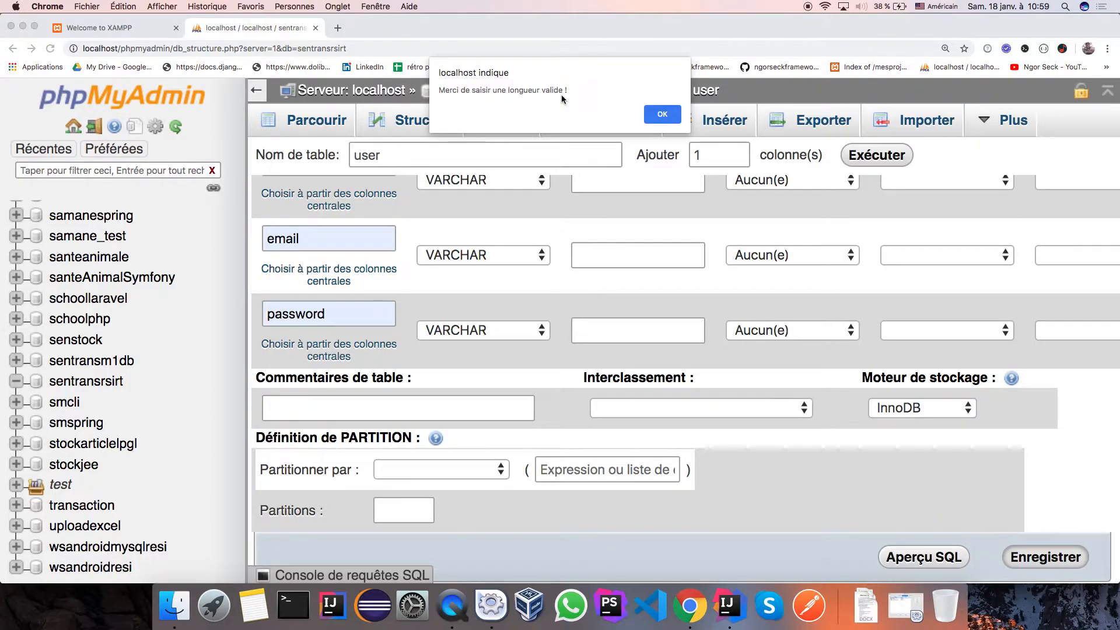
{"action": "left_click", "coordinate": [662, 114]}
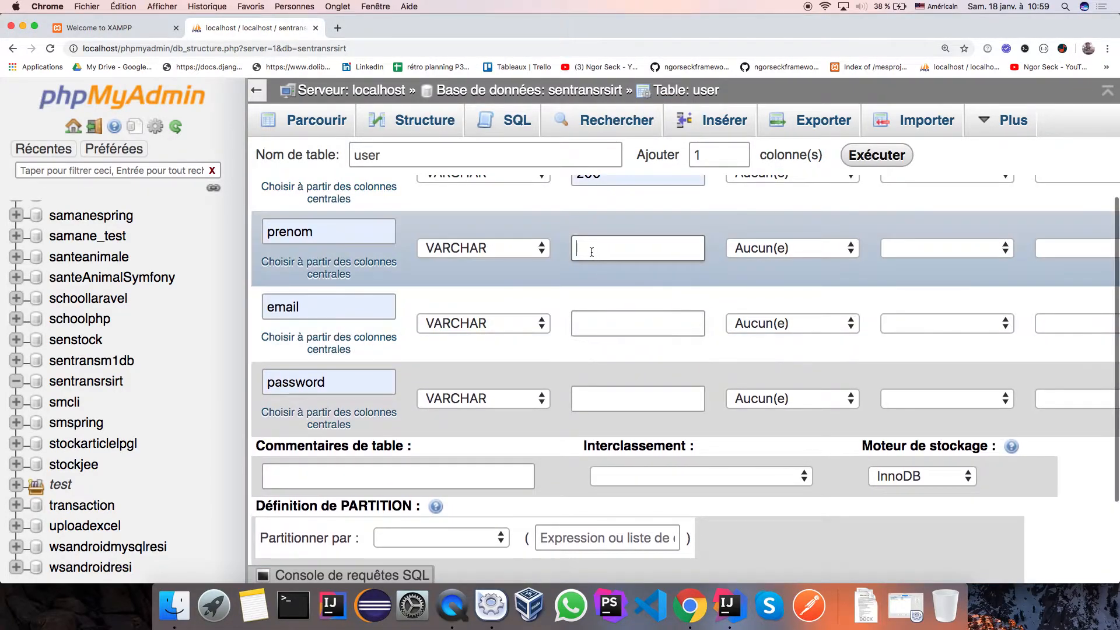
{"action": "left_click", "coordinate": [595, 248]}
{"action": "type", "text": "250"}
{"action": "left_click", "coordinate": [595, 319]}
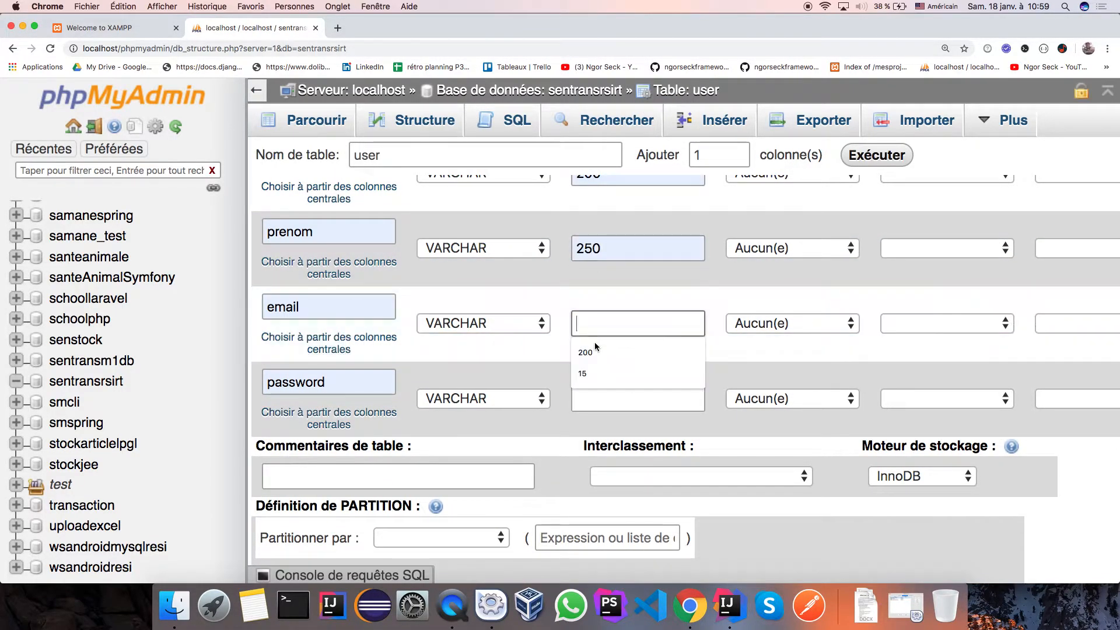
{"action": "type", "text": "200"}
{"action": "left_click", "coordinate": [580, 399]}
{"action": "left_click", "coordinate": [590, 427]}
{"action": "scroll", "coordinate": [607, 362], "scroll_direction": "up", "scroll_amount": 5}
{"action": "left_click", "coordinate": [624, 293]}
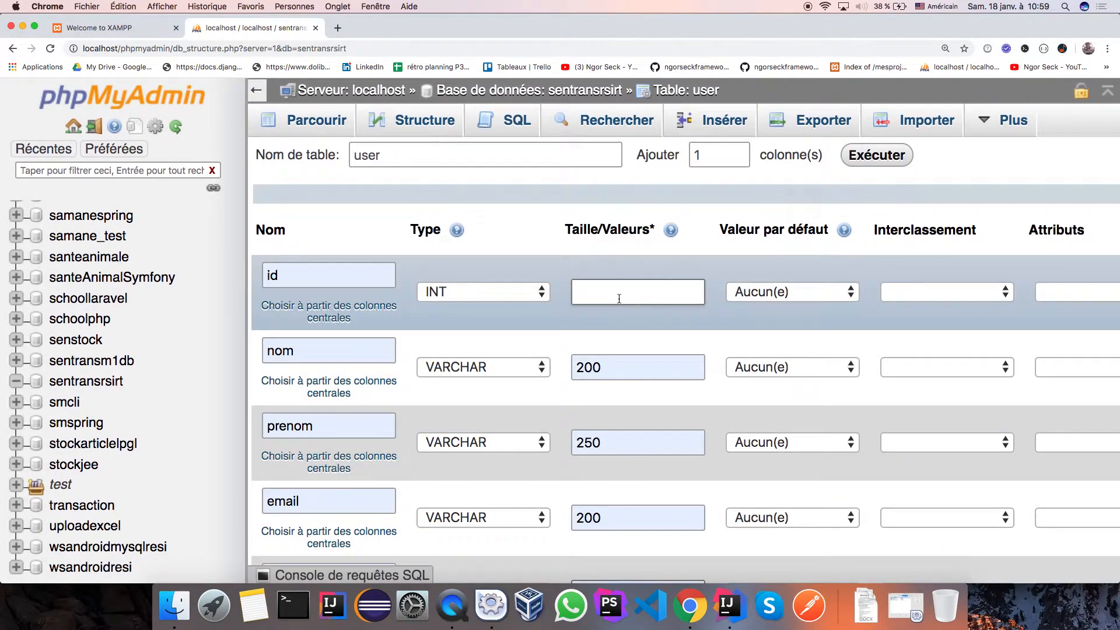
Abandon the unsaved user table form via sentransrsirt and go back to Chrome's new tab.
{"action": "scroll", "coordinate": [617, 299], "scroll_direction": "right", "scroll_amount": 5}
{"action": "left_click", "coordinate": [617, 298]}
{"action": "scroll", "coordinate": [617, 298], "scroll_direction": "right", "scroll_amount": 1}
{"action": "scroll", "coordinate": [618, 298], "scroll_direction": "left", "scroll_amount": 5}
{"action": "scroll", "coordinate": [617, 298], "scroll_direction": "left", "scroll_amount": 5}
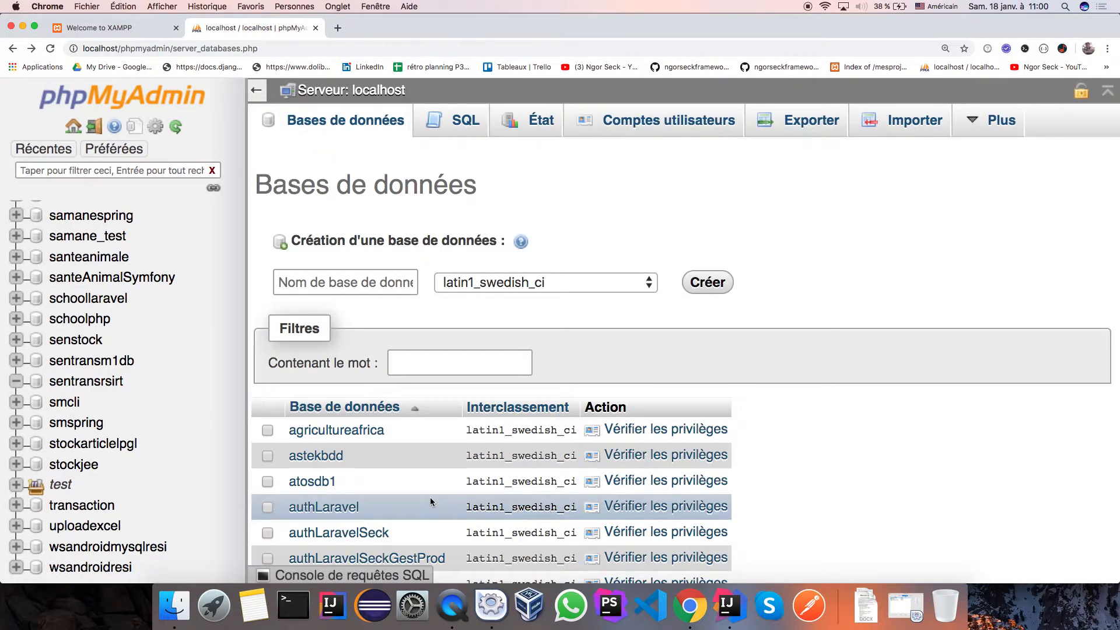
{"action": "scroll", "coordinate": [430, 499], "scroll_direction": "left", "scroll_amount": 5}
{"action": "scroll", "coordinate": [431, 500], "scroll_direction": "right", "scroll_amount": 5}
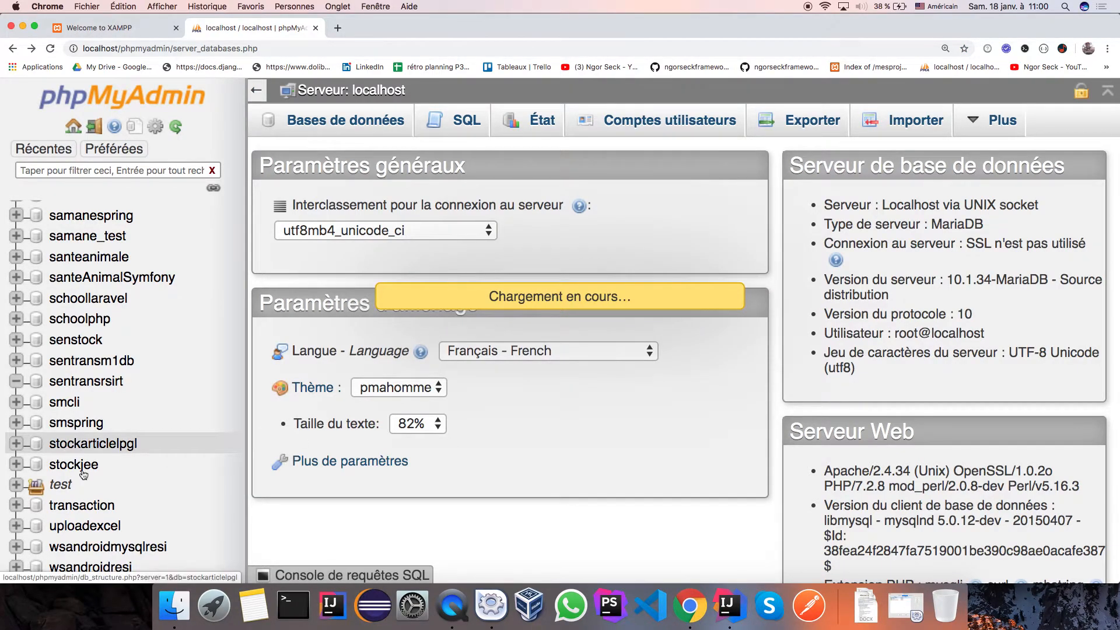
{"action": "scroll", "coordinate": [187, 388], "scroll_direction": "down", "scroll_amount": 10}
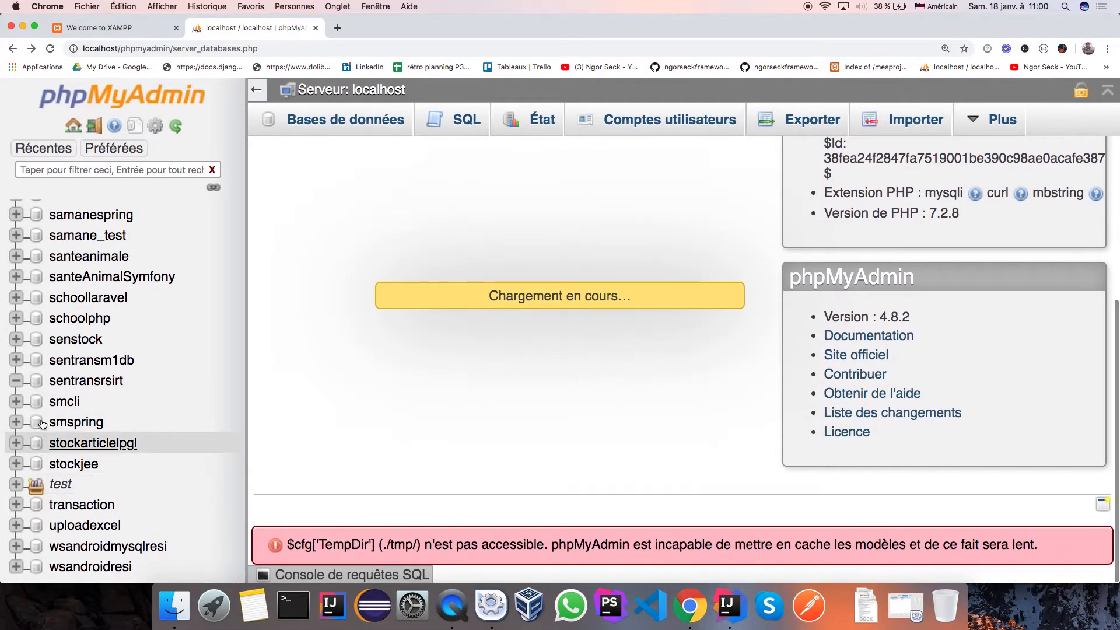
{"action": "left_click", "coordinate": [74, 384]}
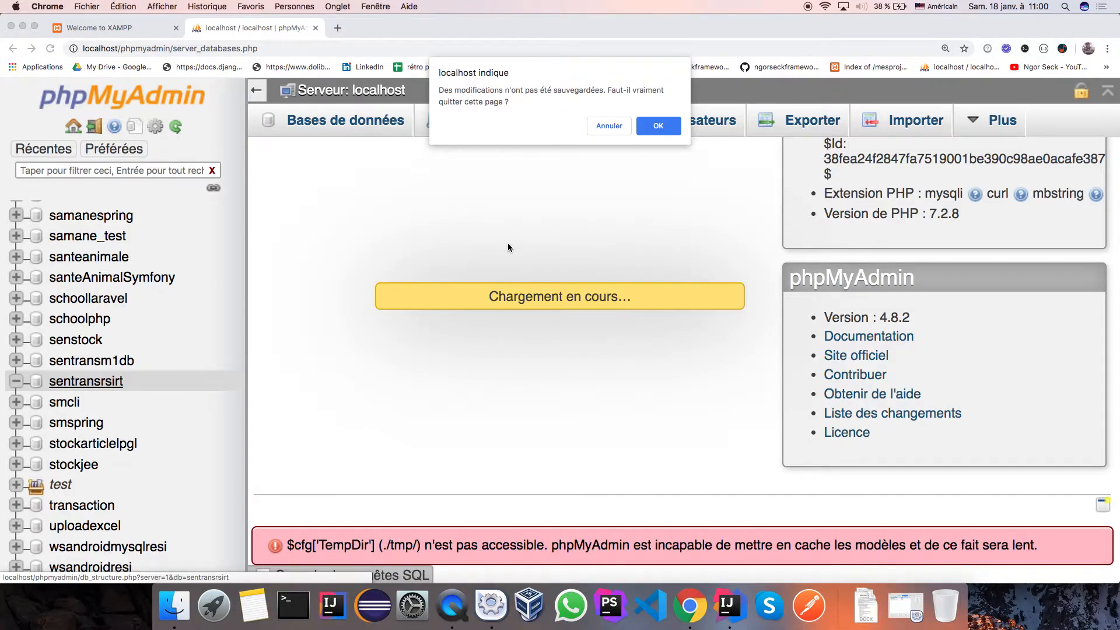
{"action": "left_click", "coordinate": [606, 126]}
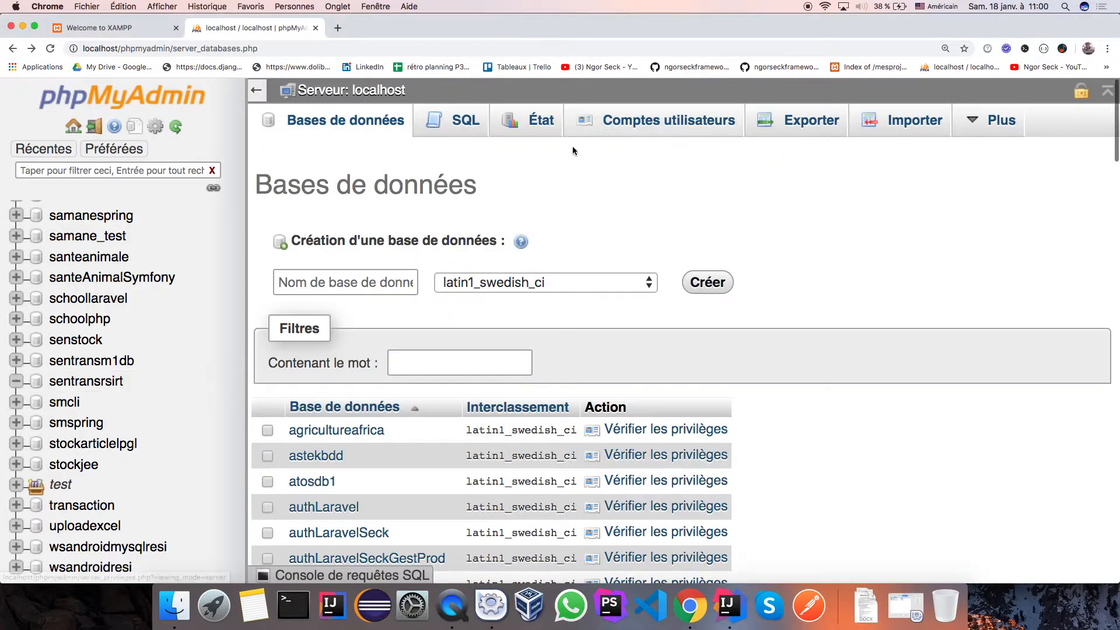
{"action": "scroll", "coordinate": [44, 370], "scroll_direction": "left", "scroll_amount": 5}
{"action": "scroll", "coordinate": [44, 371], "scroll_direction": "left", "scroll_amount": 5}
{"action": "scroll", "coordinate": [44, 369], "scroll_direction": "right", "scroll_amount": 5}
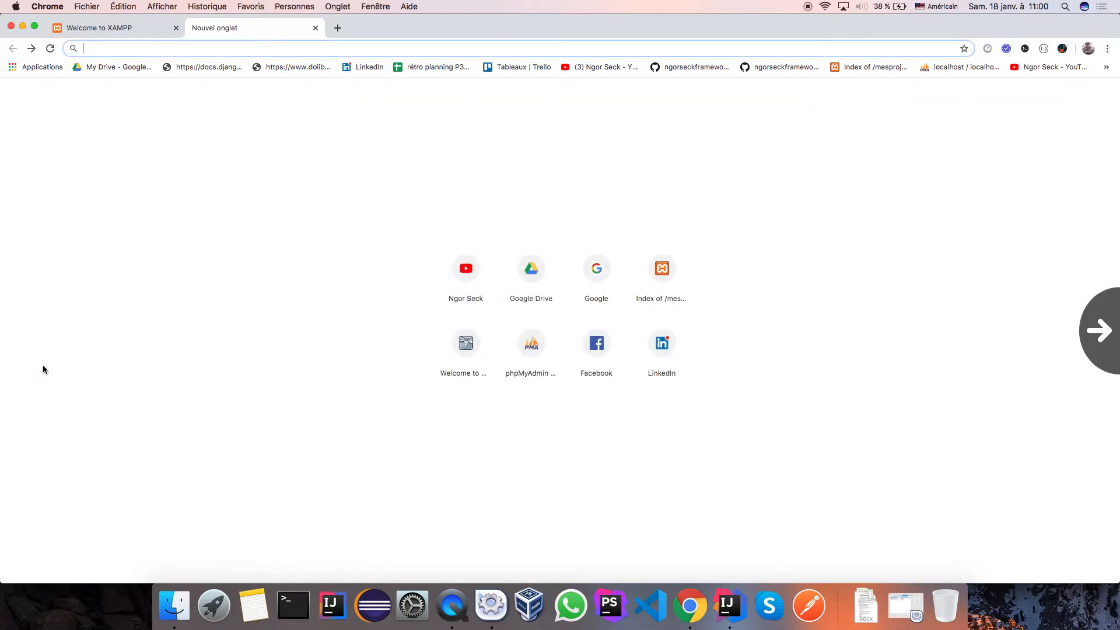
Go forward to the sentransrsirt page in phpMyAdmin and close Notification Center.
{"action": "scroll", "coordinate": [44, 369], "scroll_direction": "right", "scroll_amount": 5}
{"action": "scroll", "coordinate": [43, 370], "scroll_direction": "left", "scroll_amount": 5}
{"action": "scroll", "coordinate": [43, 367], "scroll_direction": "left", "scroll_amount": 5}
{"action": "scroll", "coordinate": [43, 368], "scroll_direction": "right", "scroll_amount": 5}
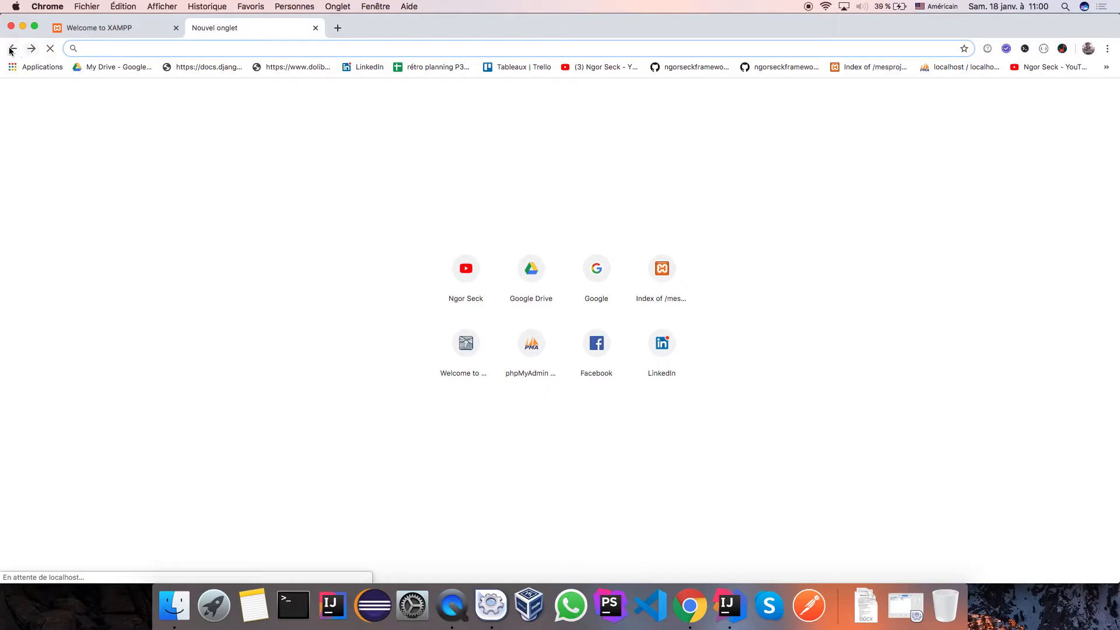
{"action": "left_click", "coordinate": [29, 49]}
{"action": "scroll", "coordinate": [385, 228], "scroll_direction": "right", "scroll_amount": 5}
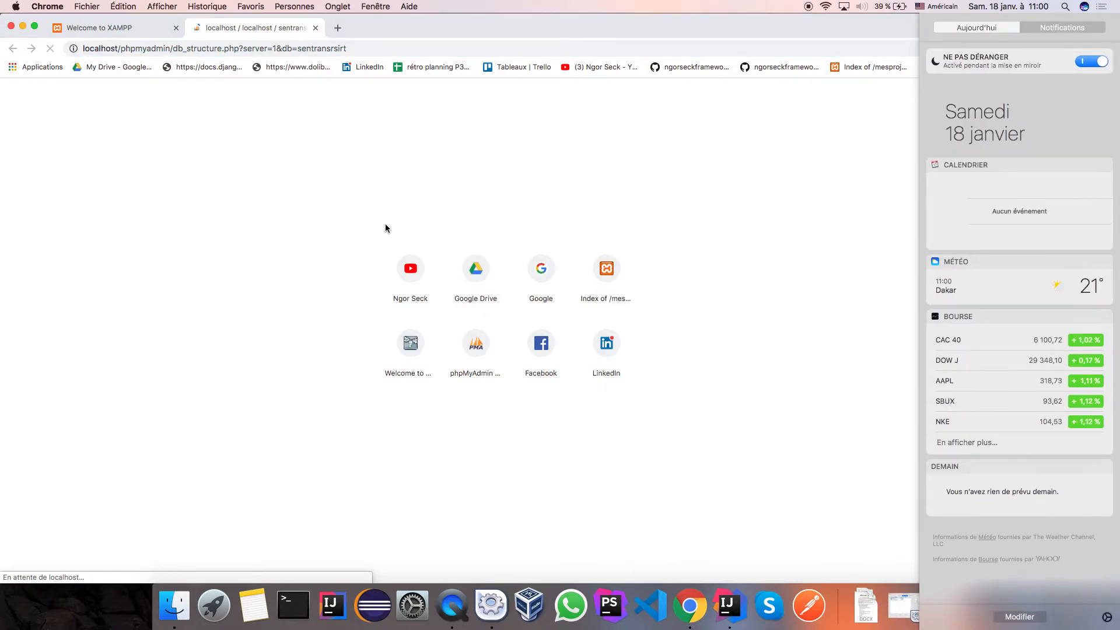
{"action": "left_click", "coordinate": [385, 225]}
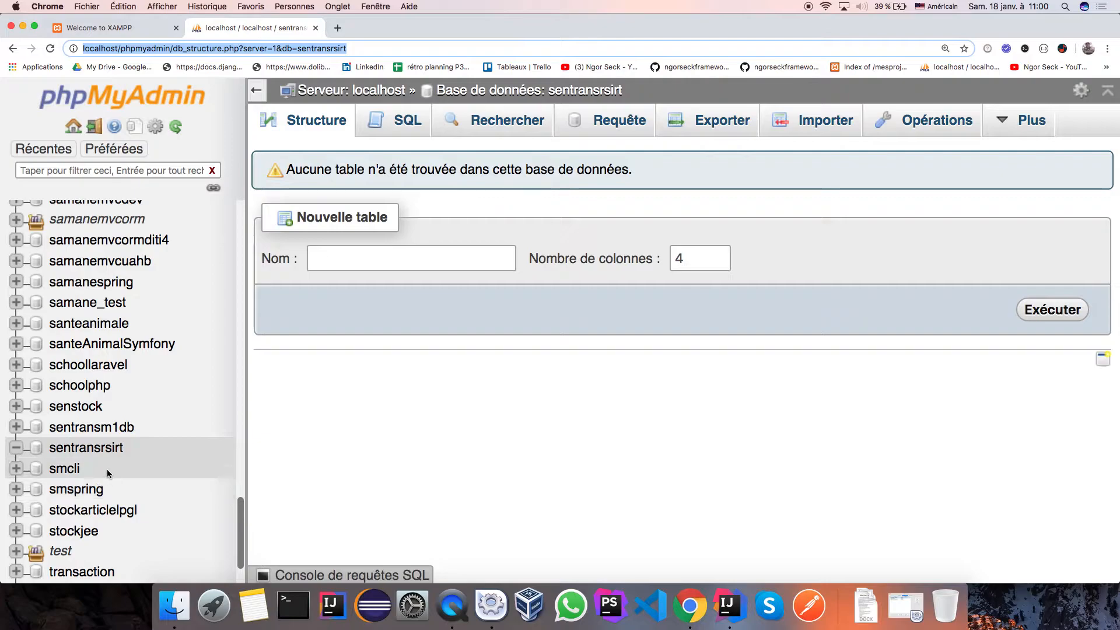
Open sentransrsirt and start a new table named 'user' with 5 columns.
{"action": "left_click", "coordinate": [78, 452]}
{"action": "left_click", "coordinate": [336, 267]}
{"action": "left_click", "coordinate": [358, 285]}
{"action": "left_click", "coordinate": [719, 255]}
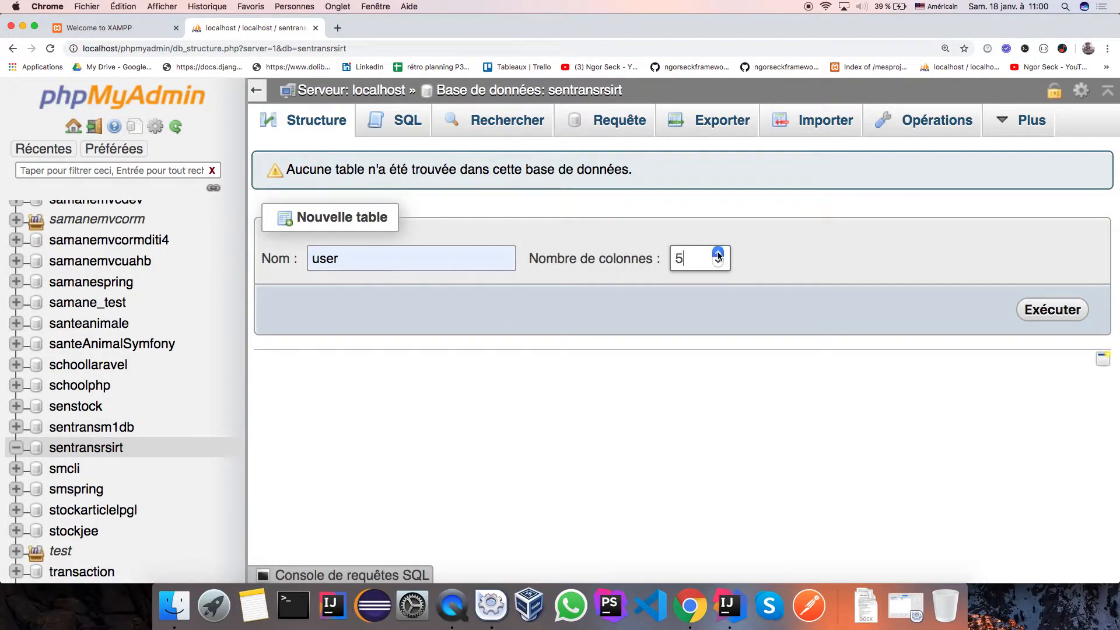
{"action": "left_click", "coordinate": [1050, 309]}
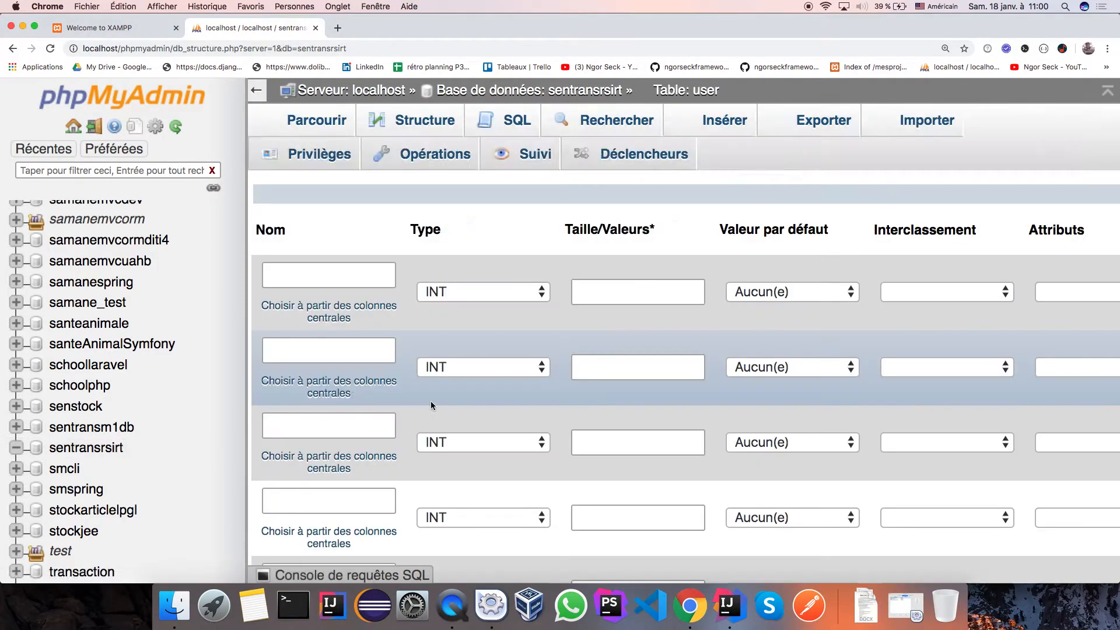
Name the five columns id, nom, prenom, email and password.
{"action": "left_click", "coordinate": [303, 275]}
{"action": "left_click", "coordinate": [295, 296]}
{"action": "left_click", "coordinate": [292, 353]}
{"action": "left_click", "coordinate": [291, 378]}
{"action": "left_click", "coordinate": [295, 426]}
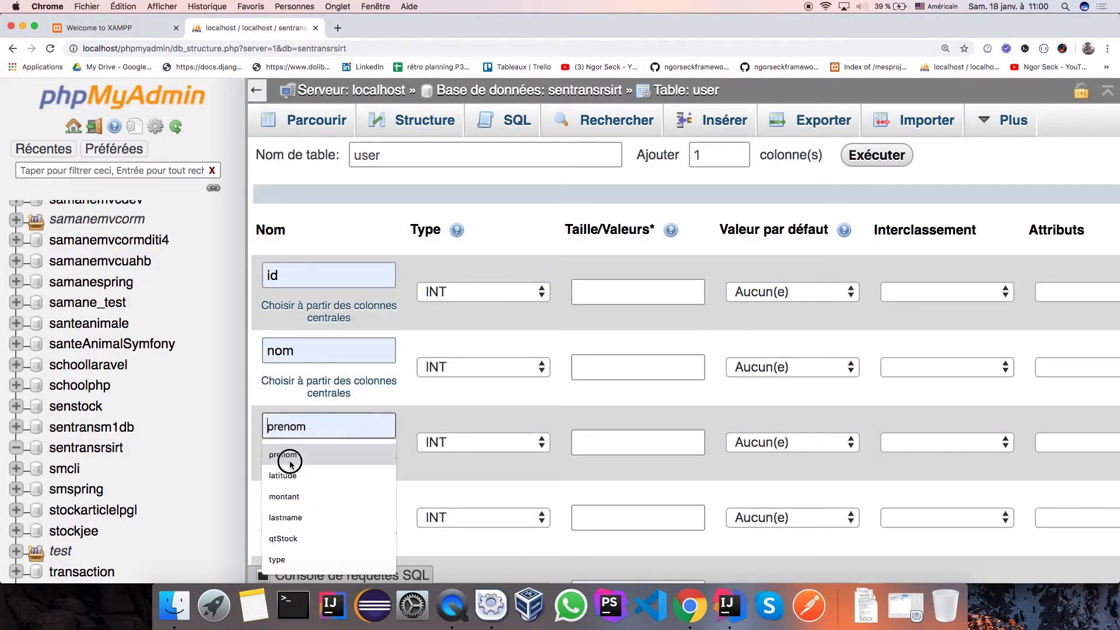
{"action": "left_click", "coordinate": [295, 494]}
{"action": "left_click", "coordinate": [295, 494]}
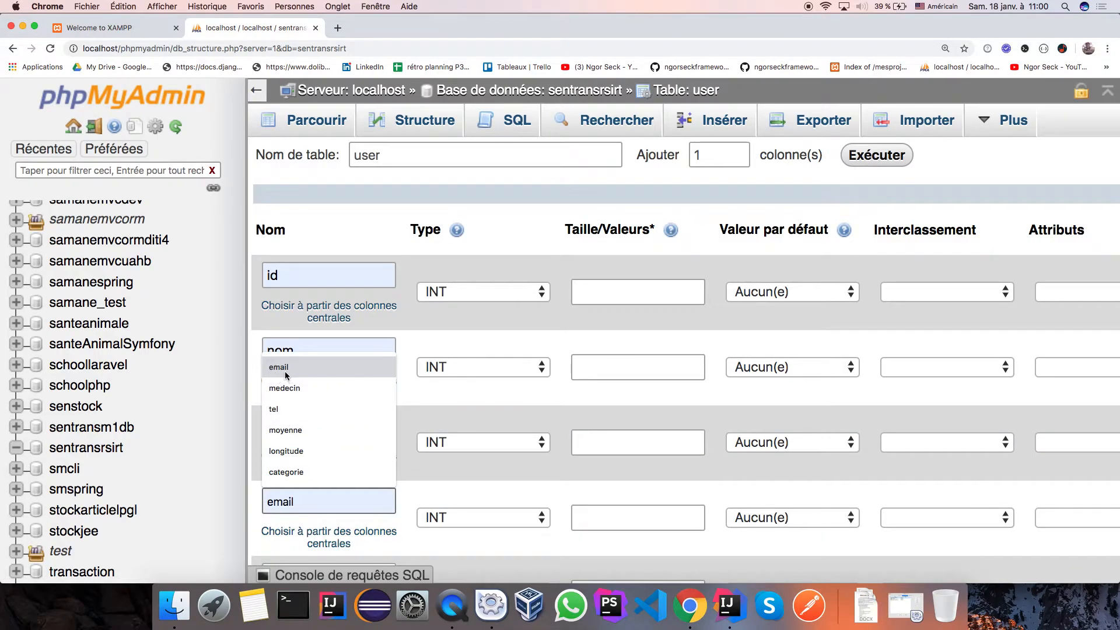
{"action": "left_click", "coordinate": [288, 367]}
{"action": "scroll", "coordinate": [286, 375], "scroll_direction": "down", "scroll_amount": 3}
{"action": "scroll", "coordinate": [285, 375], "scroll_direction": "down", "scroll_amount": 2}
{"action": "left_click", "coordinate": [288, 370]}
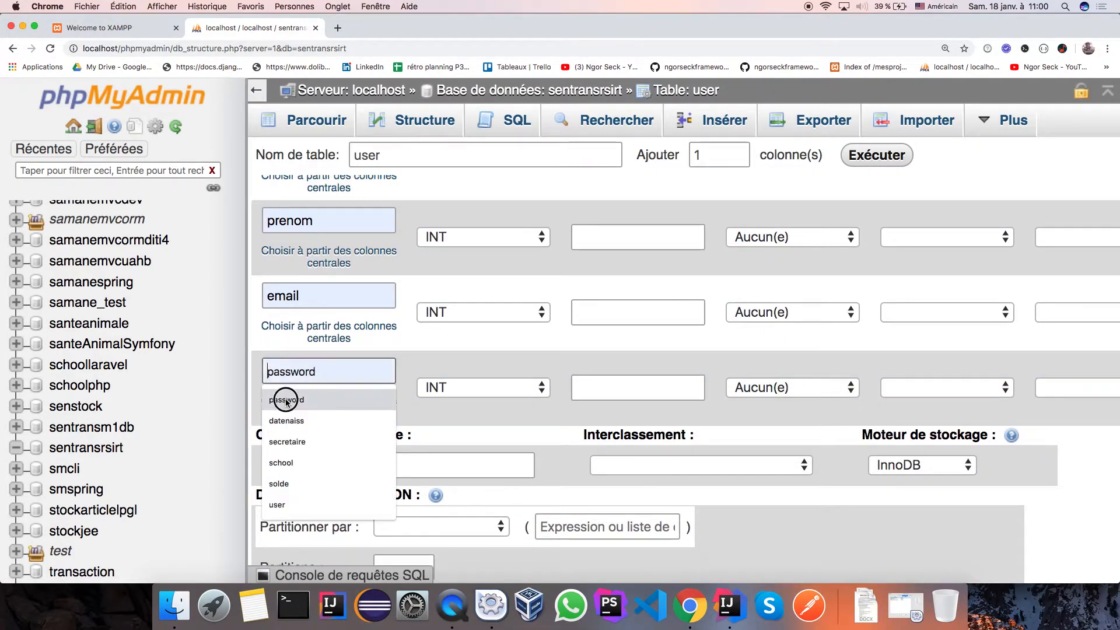
{"action": "left_click", "coordinate": [291, 392]}
Make password, email and prenom VARCHAR columns.
{"action": "left_click", "coordinate": [476, 393]}
{"action": "left_click", "coordinate": [465, 405]}
{"action": "left_click", "coordinate": [474, 312]}
{"action": "left_click", "coordinate": [476, 332]}
{"action": "left_click", "coordinate": [483, 237]}
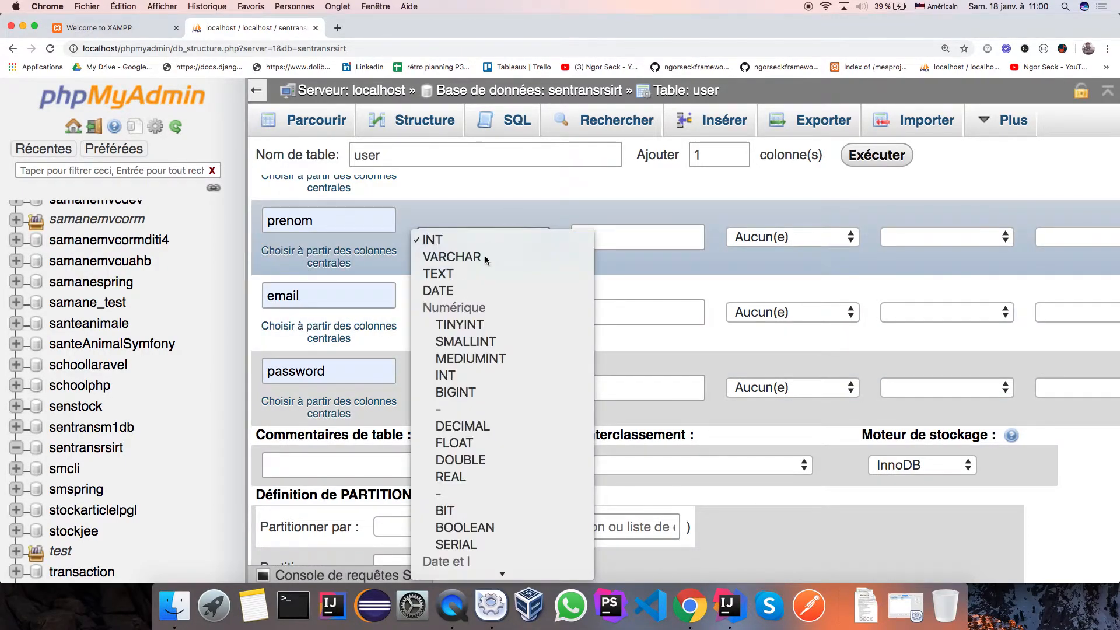
{"action": "left_click", "coordinate": [485, 254]}
Set lengths to 250 for prenom and 200 for email and password.
{"action": "left_click", "coordinate": [629, 238]}
{"action": "left_click", "coordinate": [583, 260]}
{"action": "left_click", "coordinate": [612, 312]}
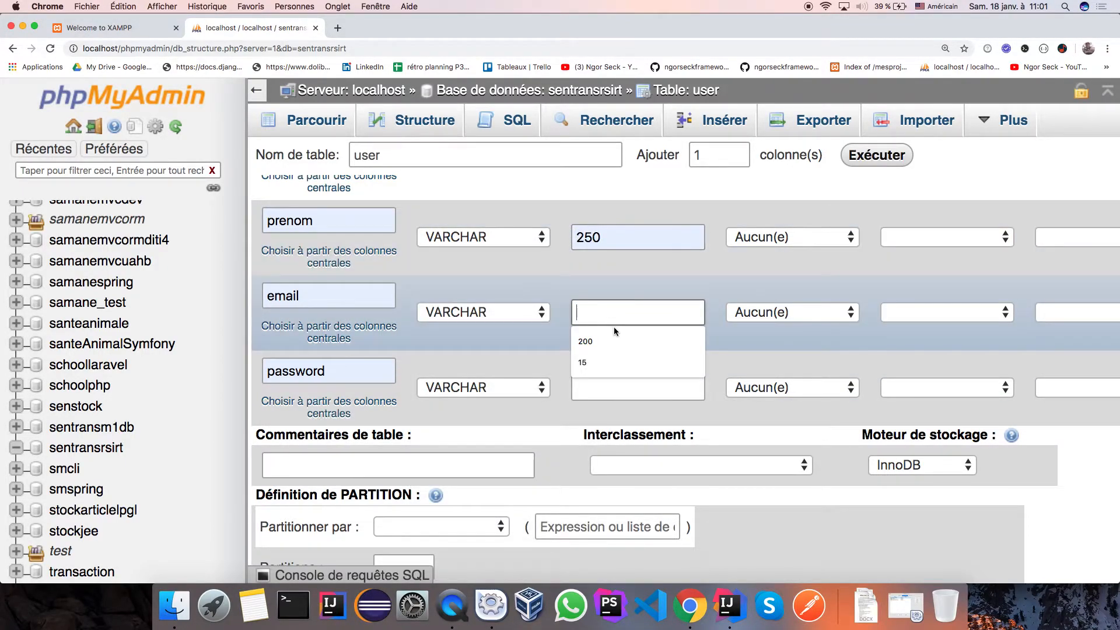
{"action": "left_click", "coordinate": [584, 335]}
{"action": "left_click", "coordinate": [613, 387]}
{"action": "left_click", "coordinate": [589, 415]}
Make nom a VARCHAR column with length 200.
{"action": "scroll", "coordinate": [601, 367], "scroll_direction": "up", "scroll_amount": 3}
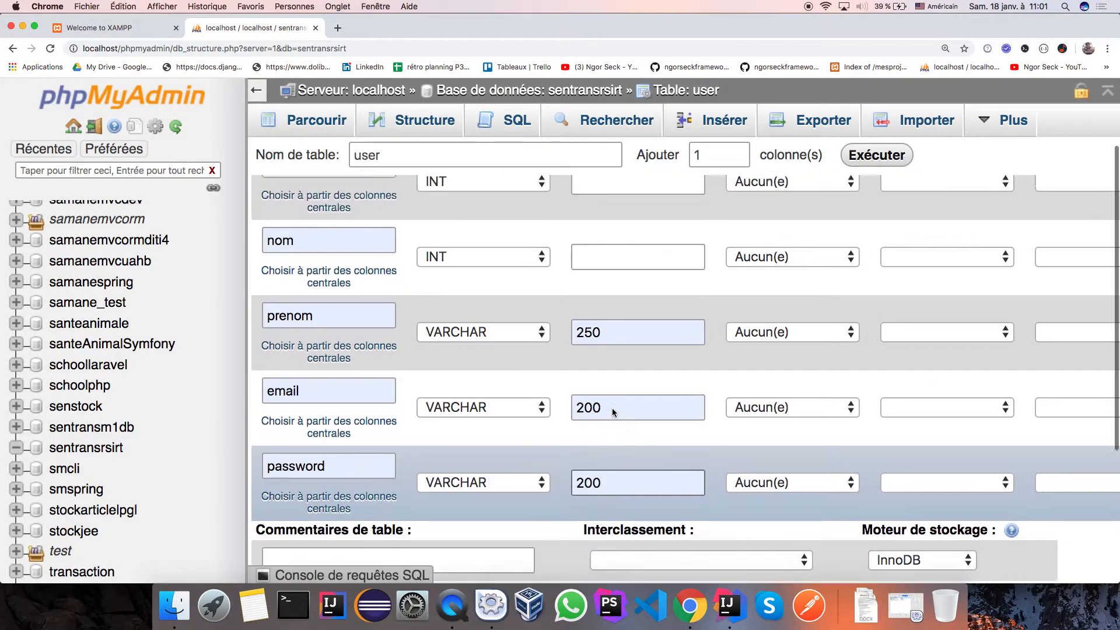
{"action": "left_click", "coordinate": [537, 311]}
{"action": "left_click", "coordinate": [518, 327]}
{"action": "left_click", "coordinate": [597, 314]}
{"action": "left_click", "coordinate": [585, 340]}
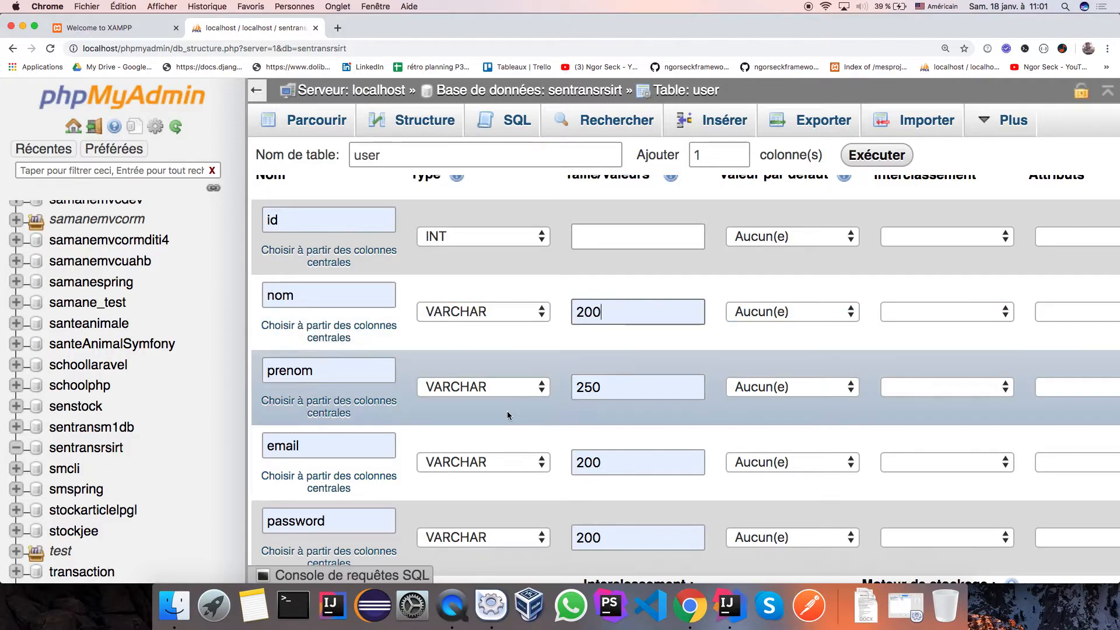
{"action": "scroll", "coordinate": [507, 411], "scroll_direction": "right", "scroll_amount": 5}
{"action": "scroll", "coordinate": [506, 411], "scroll_direction": "right", "scroll_amount": 3}
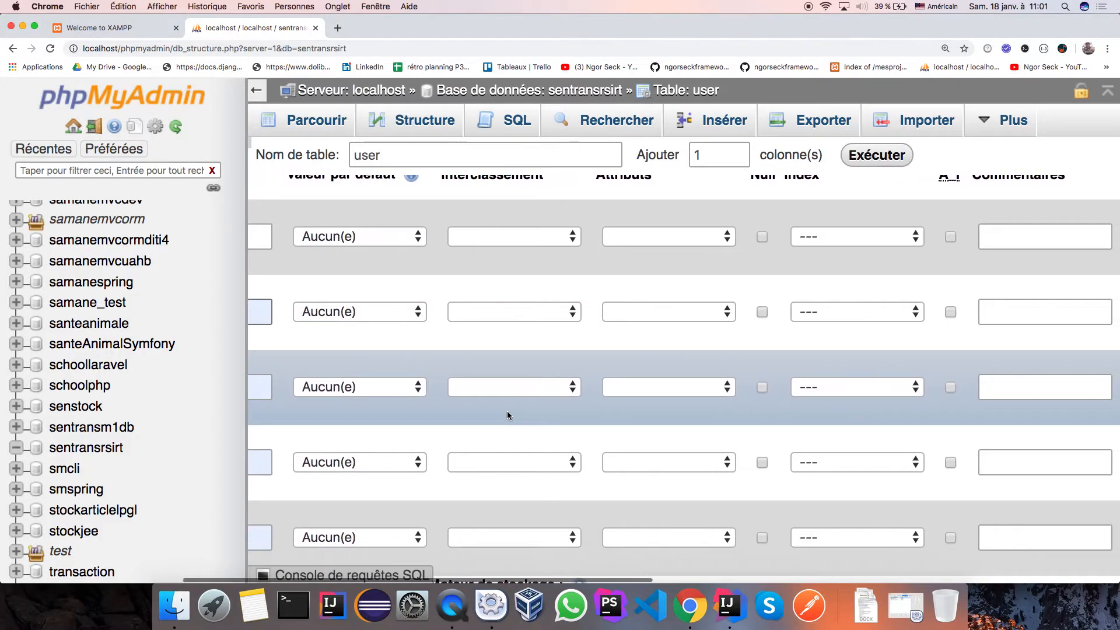
{"action": "scroll", "coordinate": [506, 411], "scroll_direction": "up", "scroll_amount": 2}
Make id the table's PRIMARY key with A_I auto-increment enabled.
{"action": "left_click", "coordinate": [912, 291]}
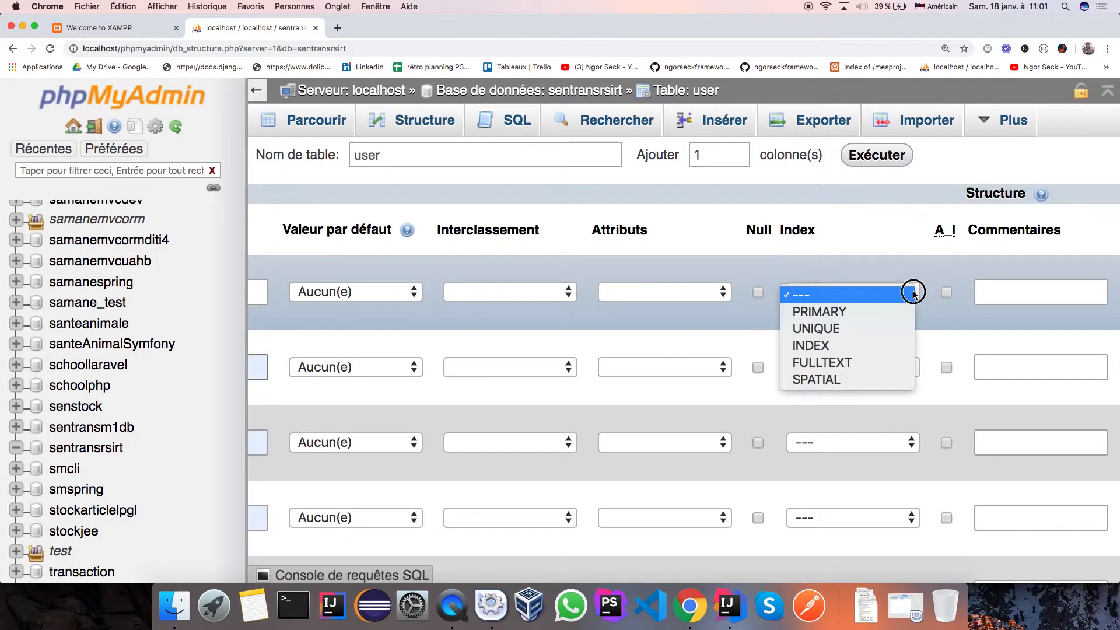
{"action": "left_click", "coordinate": [874, 314]}
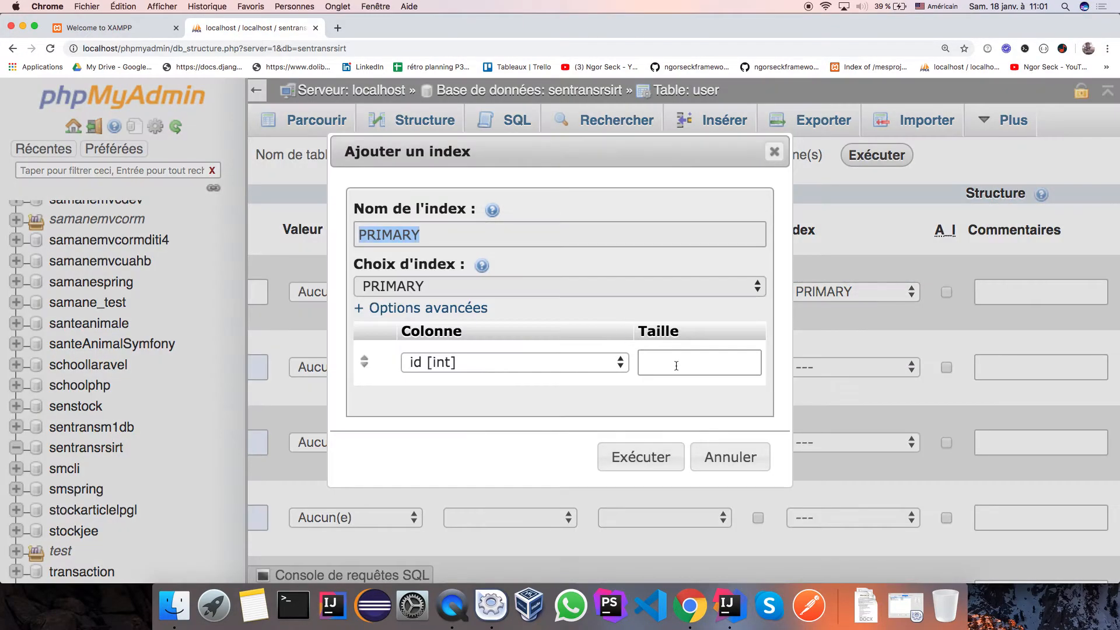
{"action": "left_click", "coordinate": [642, 457]}
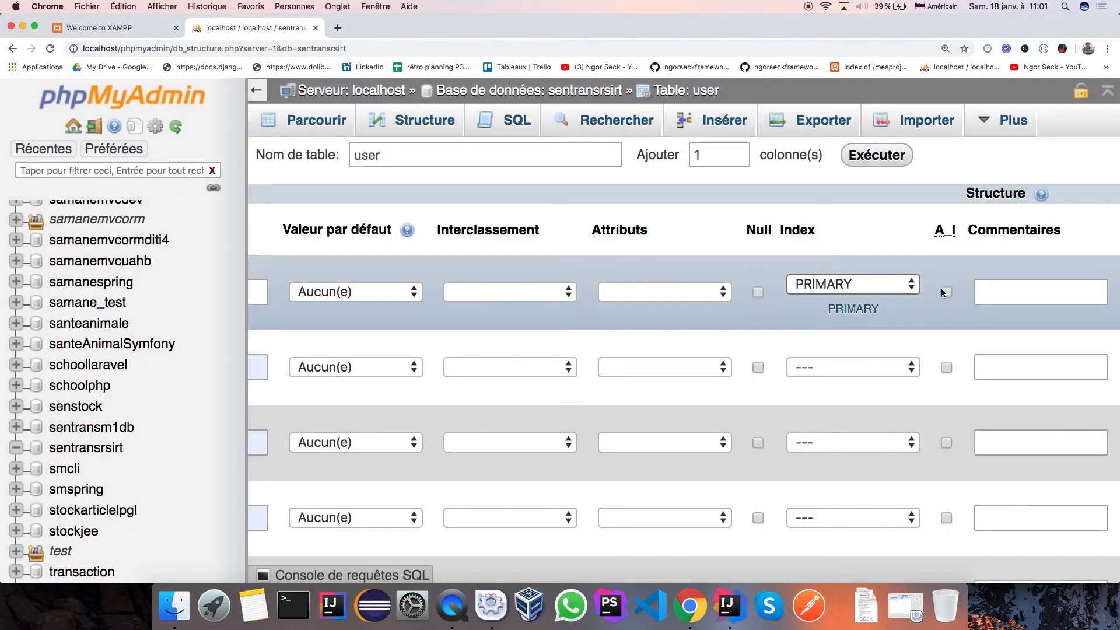
{"action": "left_click", "coordinate": [946, 294]}
{"action": "scroll", "coordinate": [776, 365], "scroll_direction": "left", "scroll_amount": 10}
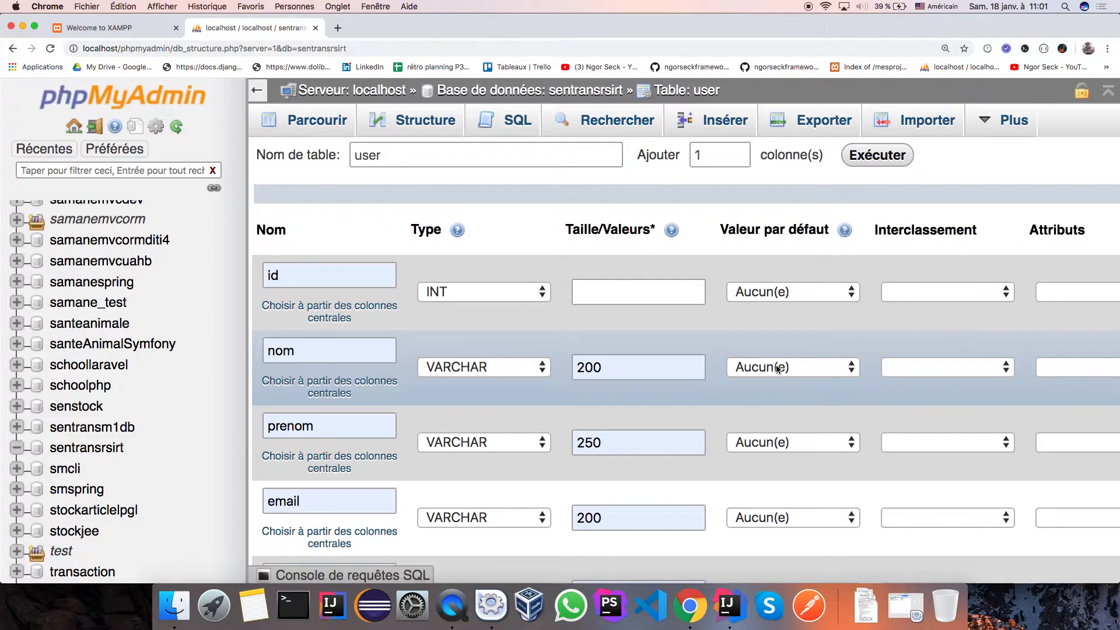
{"action": "scroll", "coordinate": [545, 503], "scroll_direction": "right", "scroll_amount": 5}
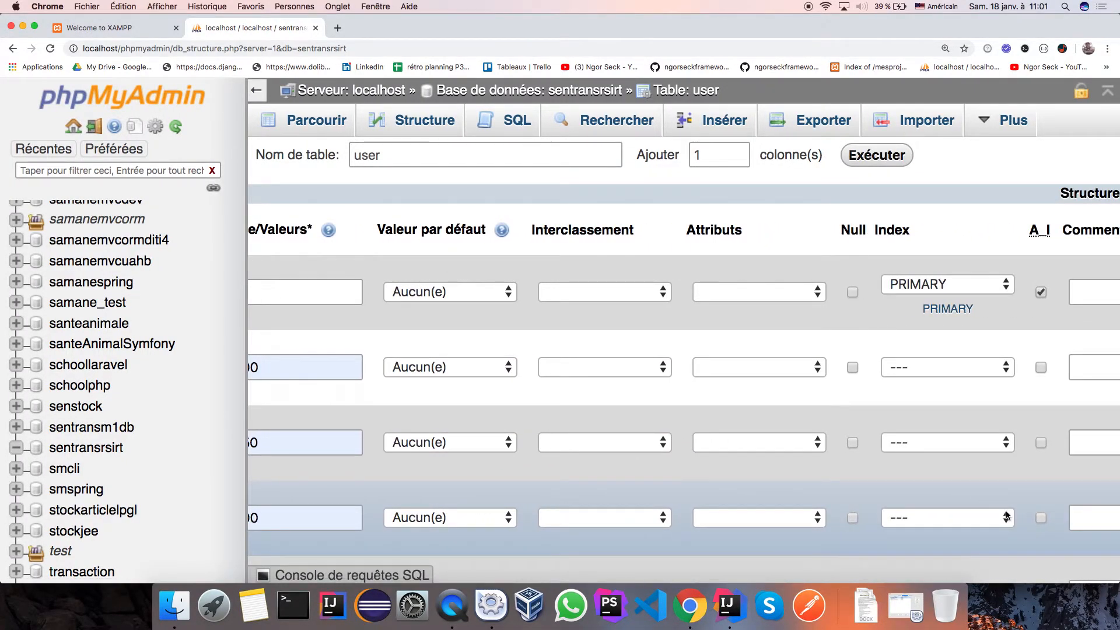
Give the email column a UNIQUE index.
{"action": "left_click", "coordinate": [936, 518]}
{"action": "left_click", "coordinate": [939, 554]}
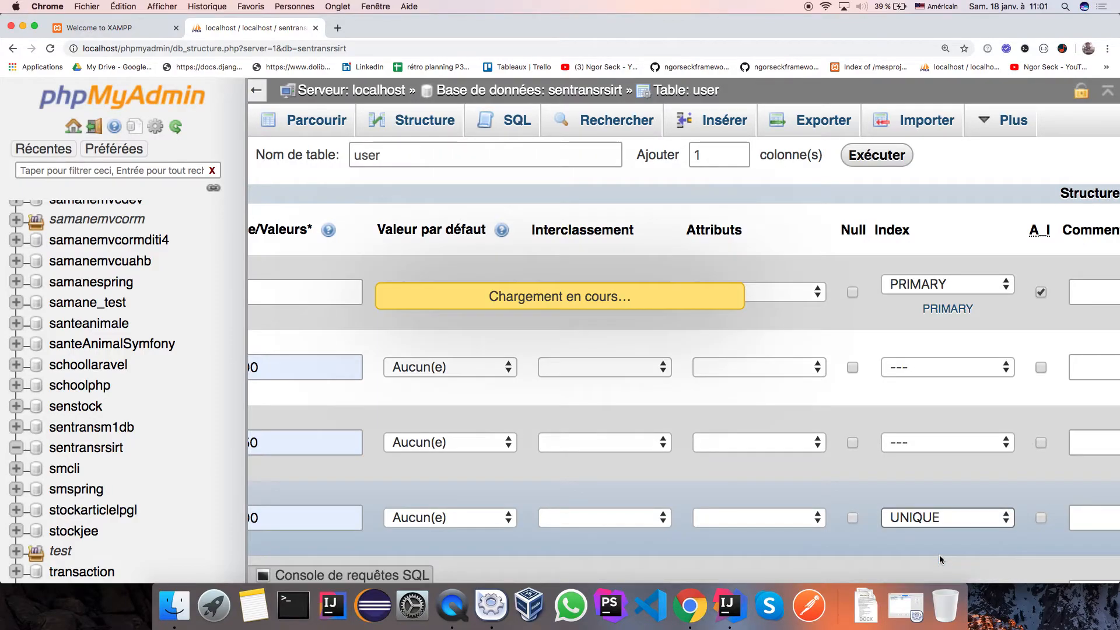
{"action": "left_click", "coordinate": [641, 462]}
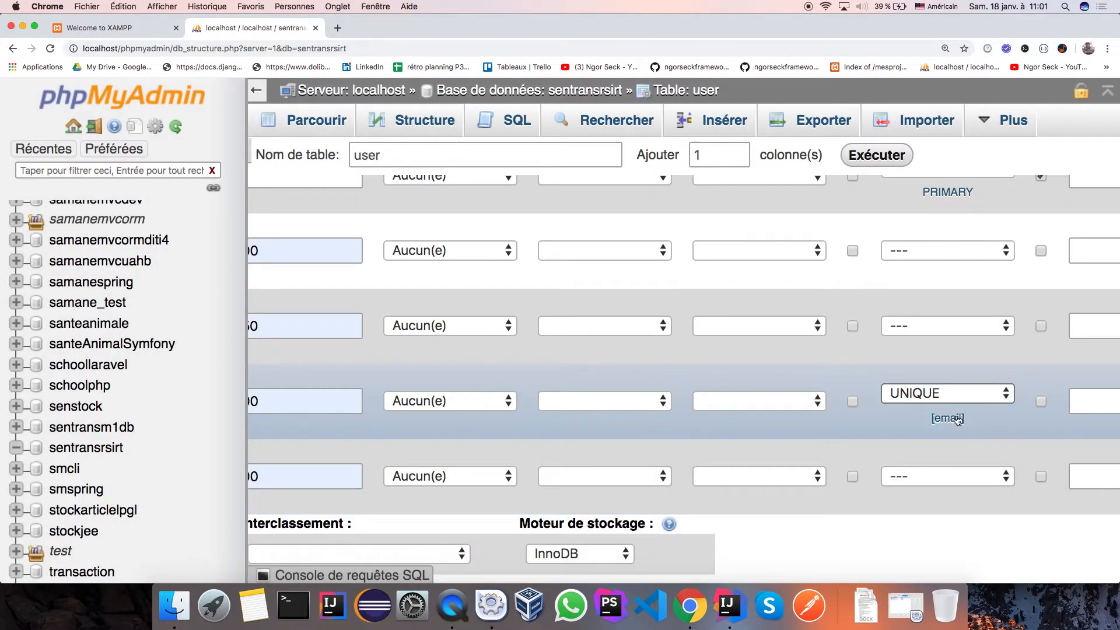
Save the new user table with Enregistrer.
{"action": "scroll", "coordinate": [834, 348], "scroll_direction": "up", "scroll_amount": 3}
{"action": "scroll", "coordinate": [834, 347], "scroll_direction": "left", "scroll_amount": 5}
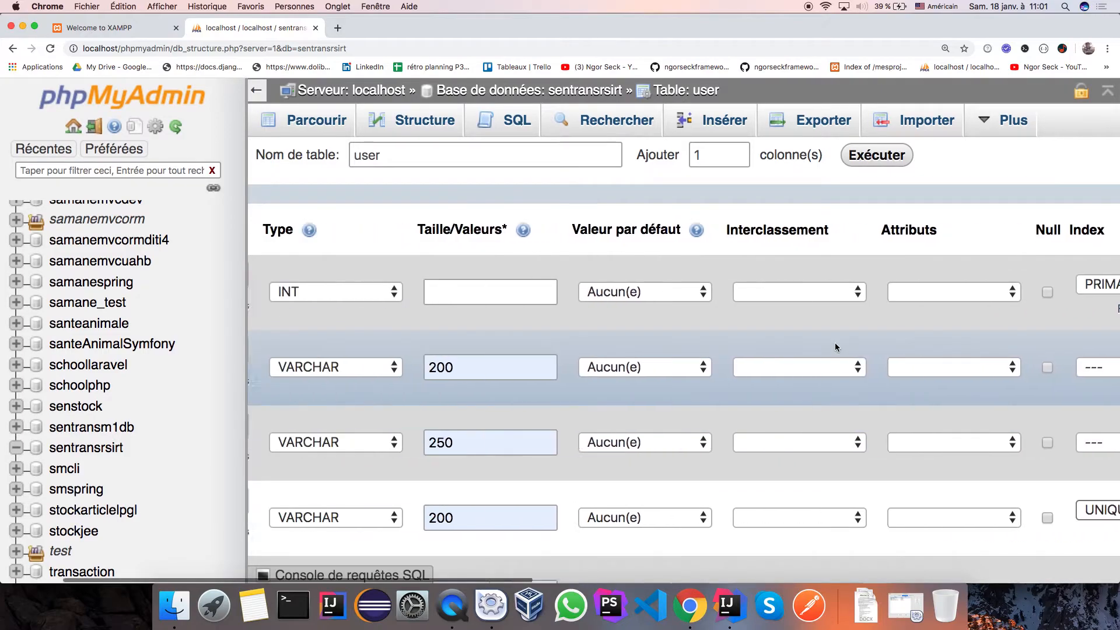
{"action": "scroll", "coordinate": [835, 347], "scroll_direction": "down", "scroll_amount": 3}
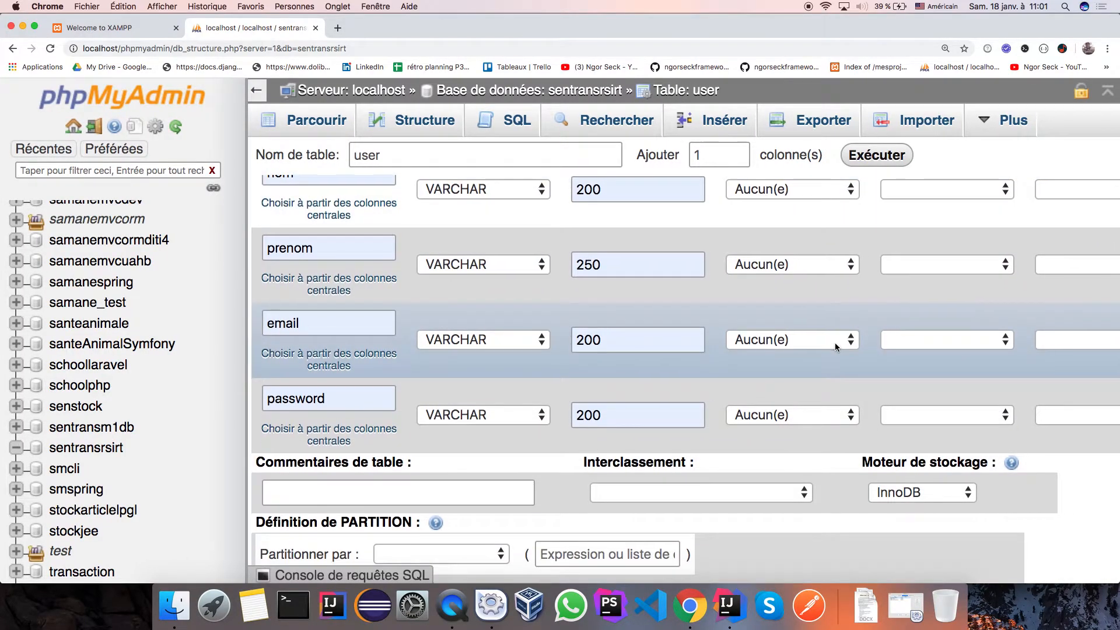
{"action": "scroll", "coordinate": [834, 341], "scroll_direction": "down", "scroll_amount": 3}
{"action": "scroll", "coordinate": [834, 342], "scroll_direction": "right", "scroll_amount": 3}
{"action": "left_click", "coordinate": [949, 543]}
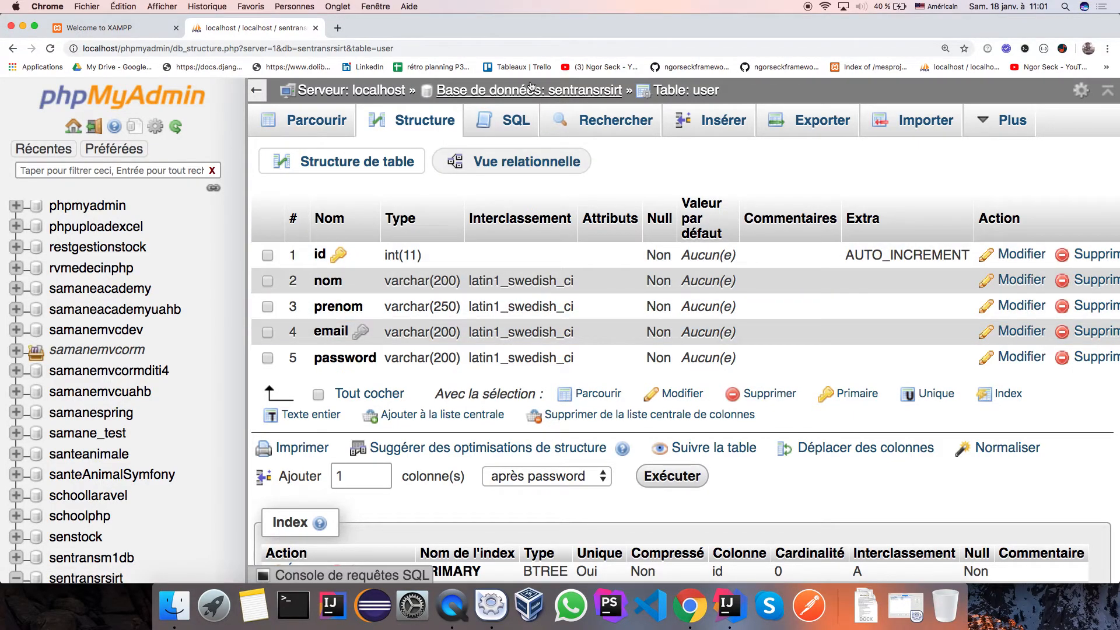
Go back to the sentransrsirt database page via its breadcrumb.
{"action": "left_click", "coordinate": [575, 95]}
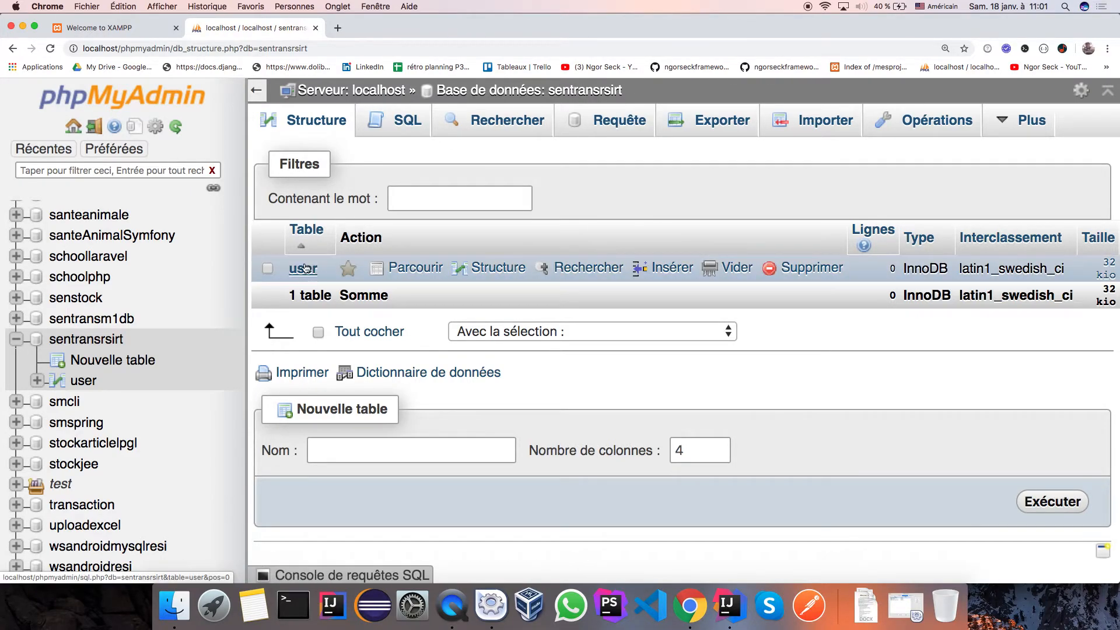
{"action": "mouse_move", "coordinate": [1027, 119]}
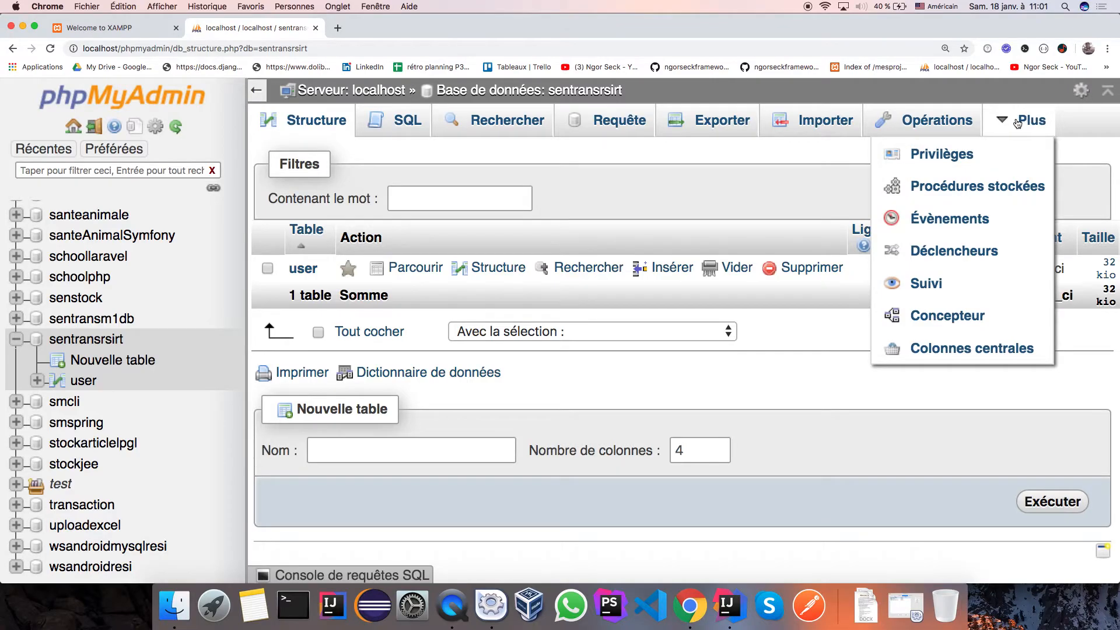
{"action": "left_click", "coordinate": [931, 318]}
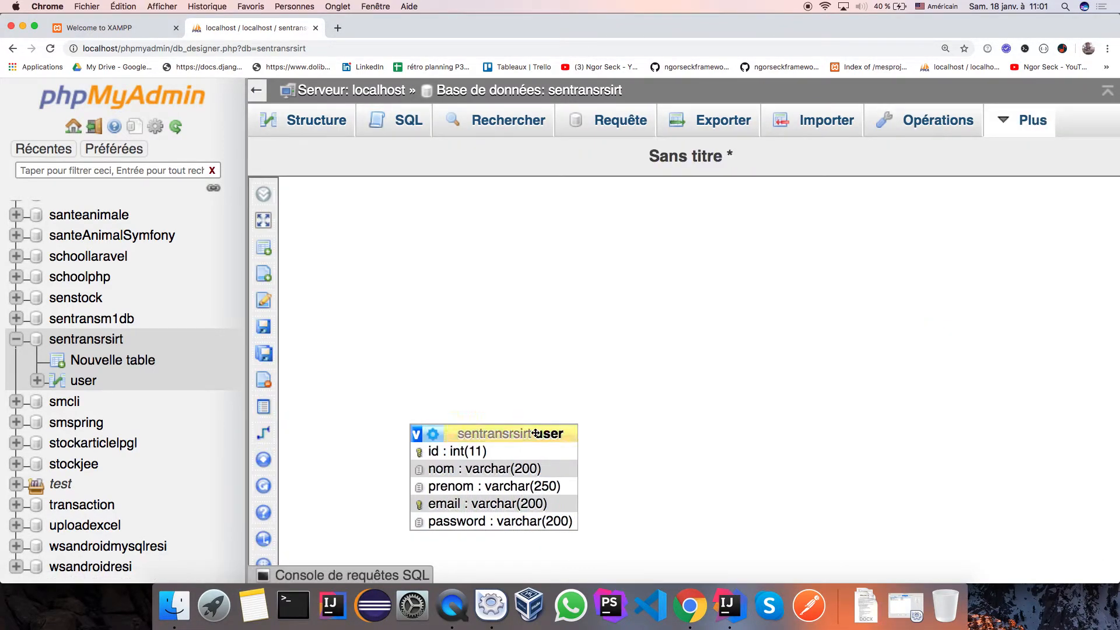
{"action": "left_click_drag", "start_coordinate": [528, 433], "coordinate": [487, 256]}
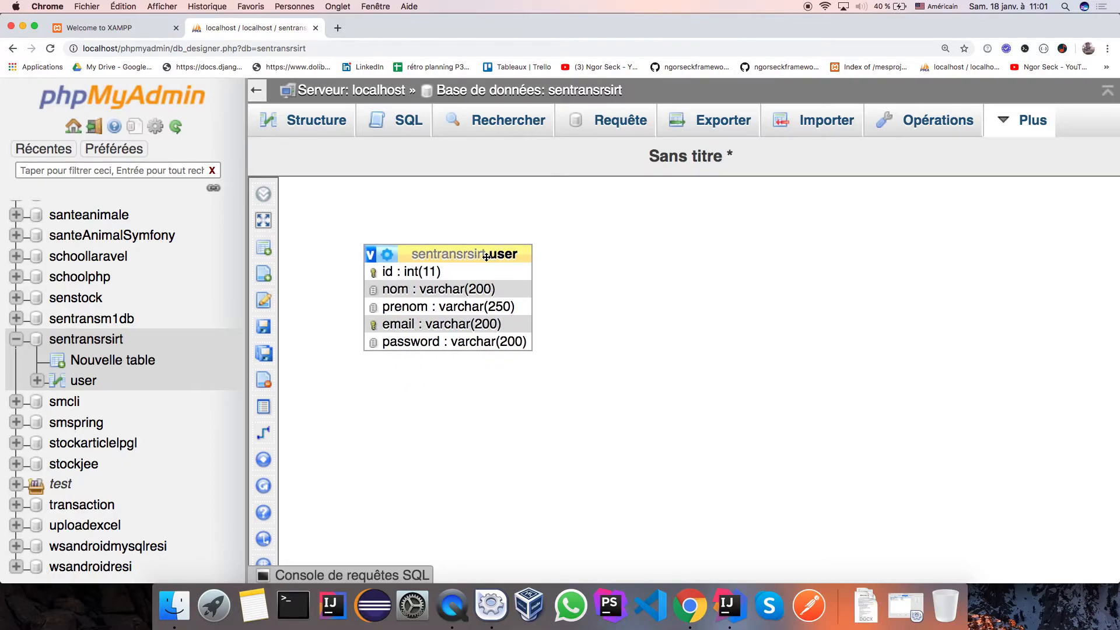
{"action": "left_click", "coordinate": [532, 94]}
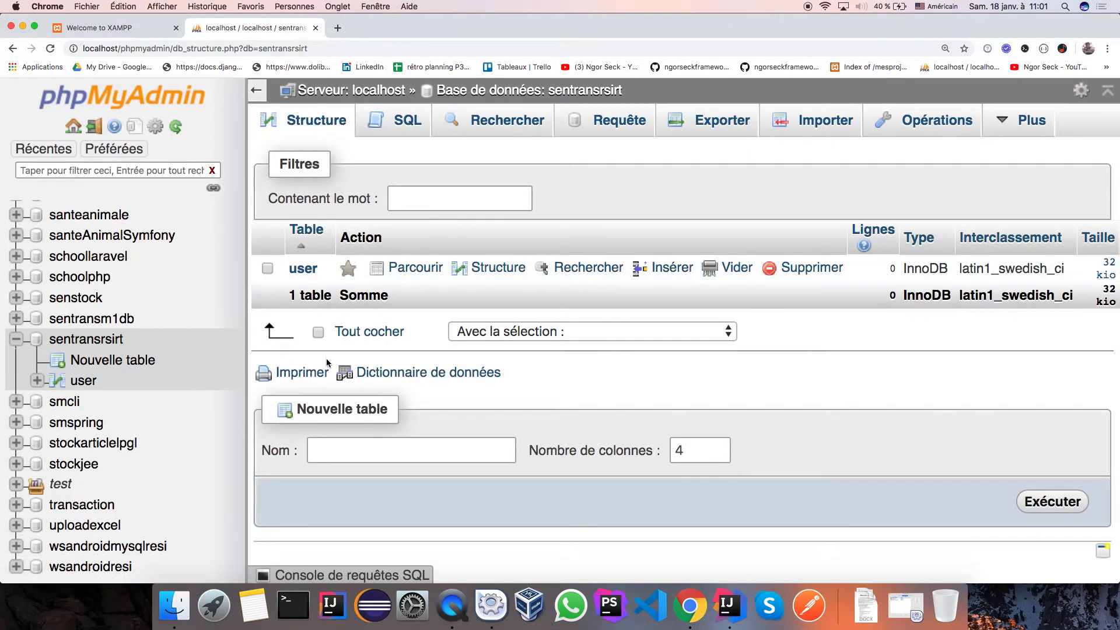
From the sentransrsirt overview, open the user table's Structure page.
{"action": "left_click", "coordinate": [581, 93]}
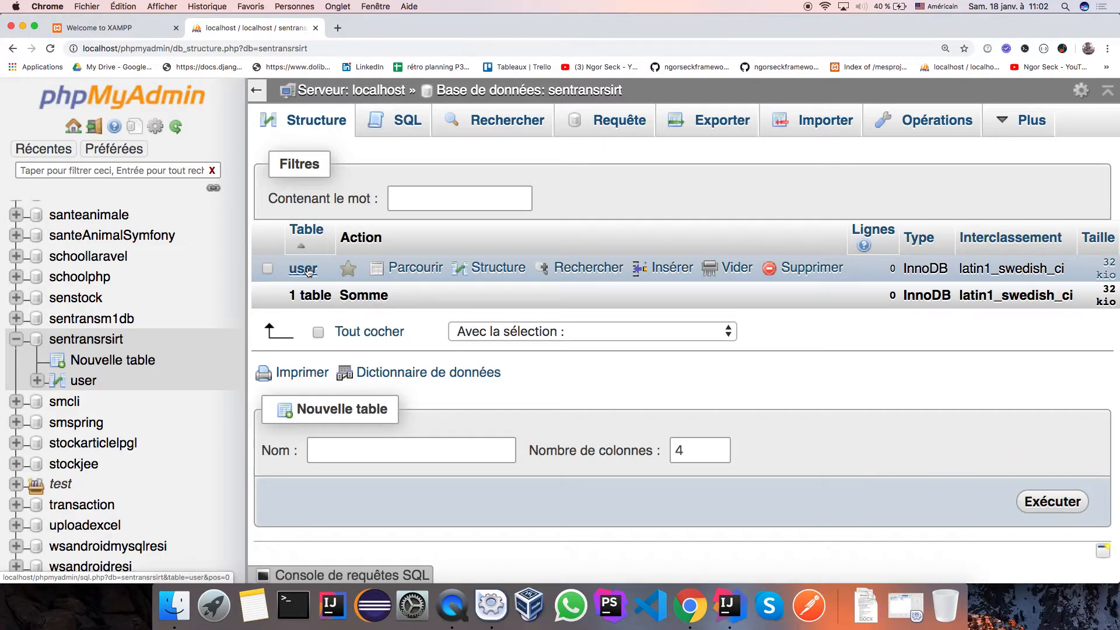
{"action": "left_click", "coordinate": [501, 271]}
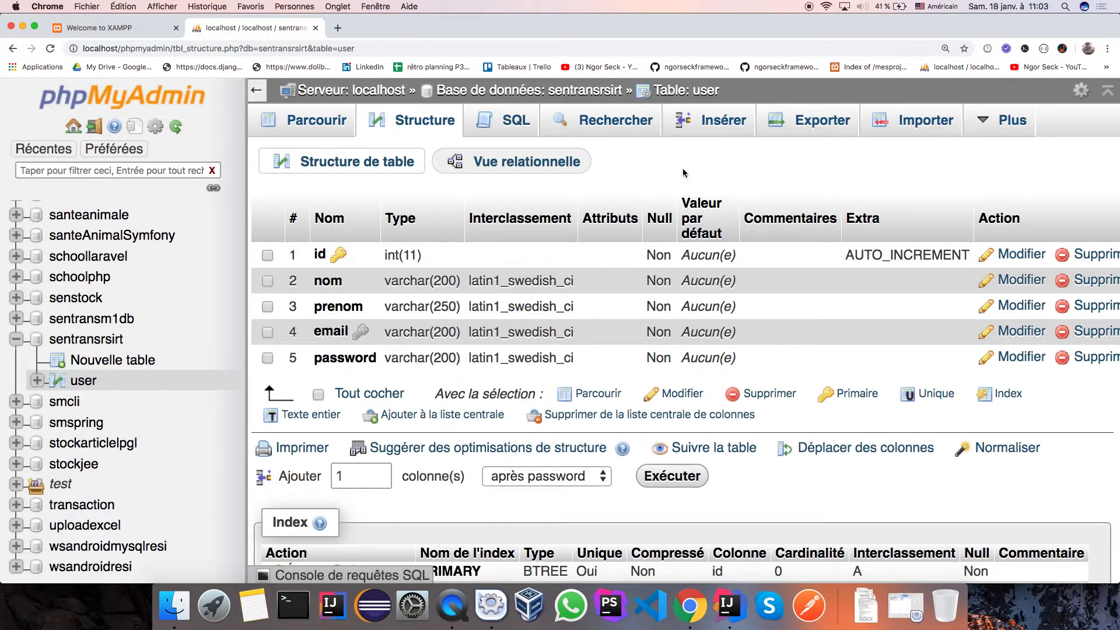
Go back to the sentransrsirt database overview via its breadcrumb.
{"action": "left_click", "coordinate": [607, 93]}
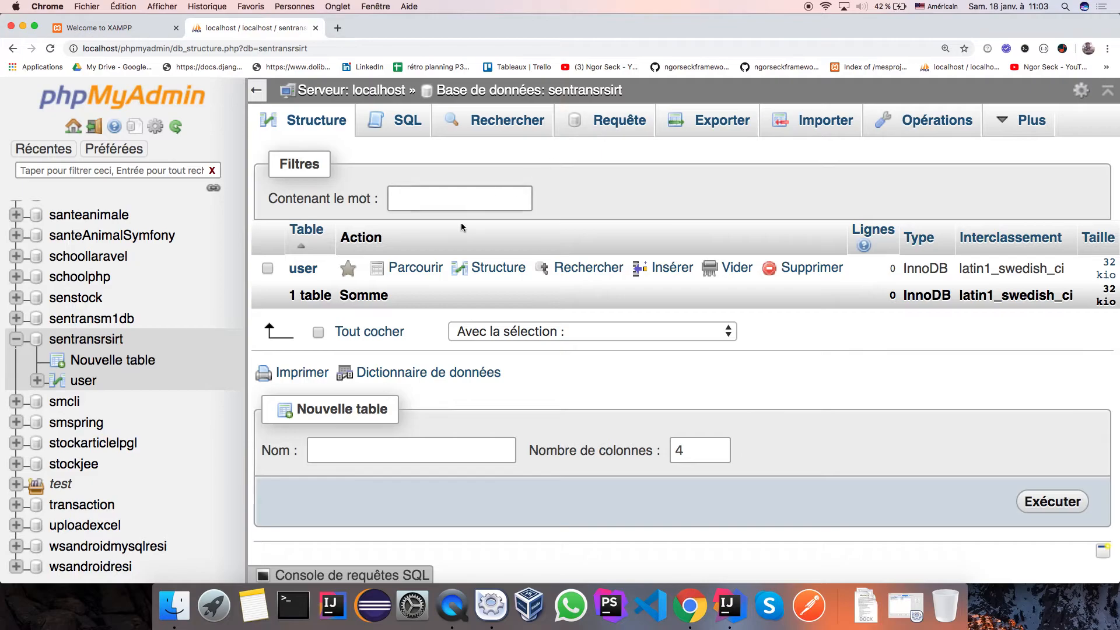
Check the user table's structure and password column, then browse its still-empty rows.
{"action": "left_click", "coordinate": [415, 270]}
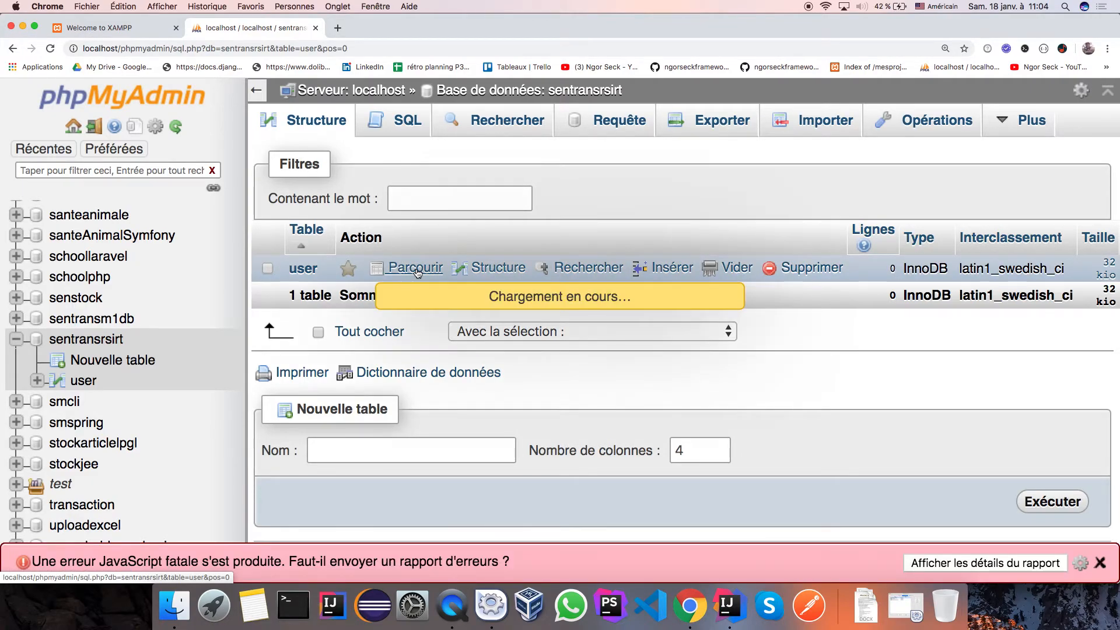
{"action": "left_click", "coordinate": [497, 273]}
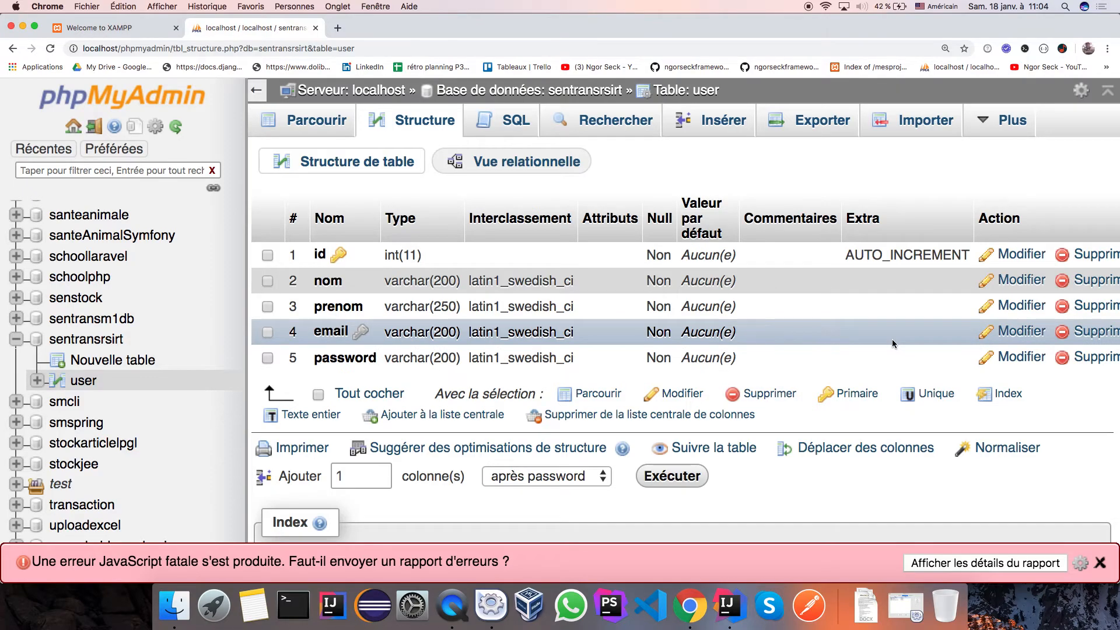
{"action": "left_click", "coordinate": [1013, 361]}
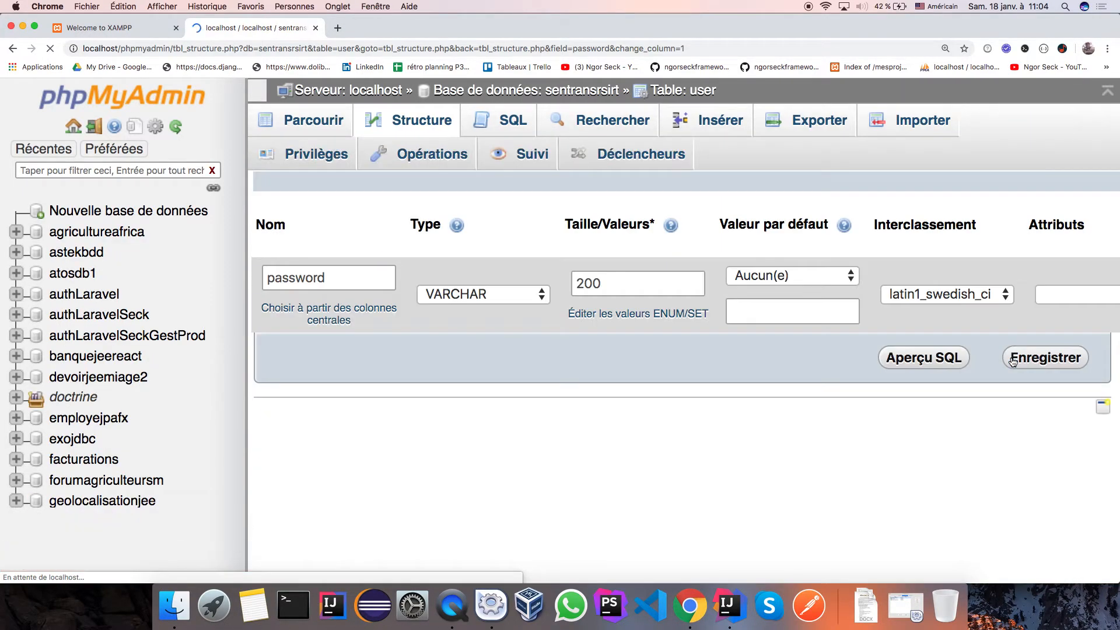
{"action": "left_click", "coordinate": [323, 122]}
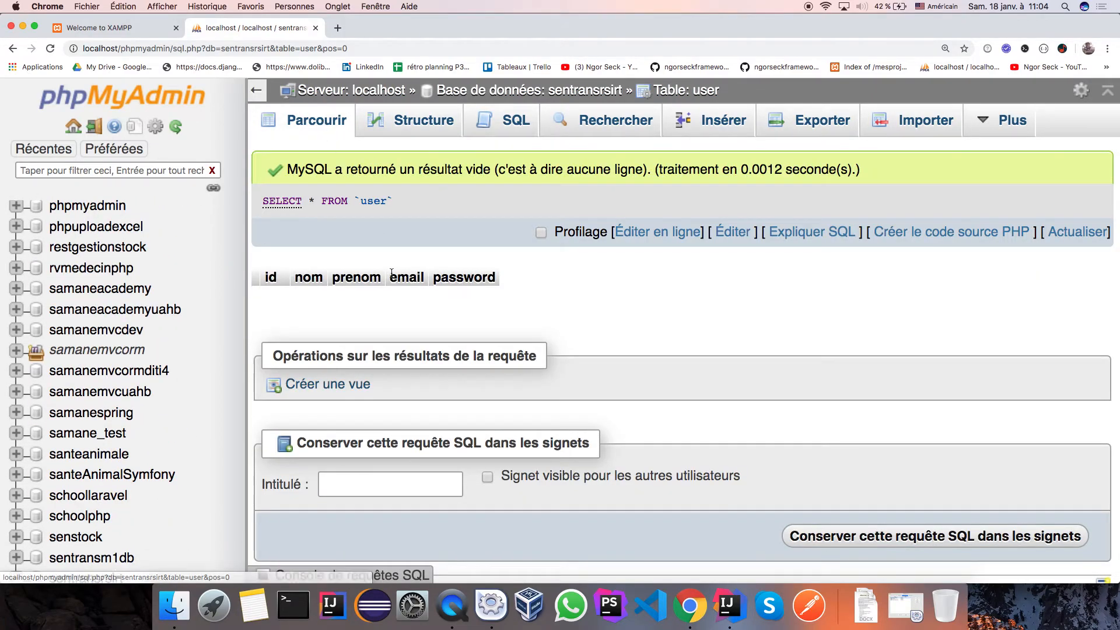
Open the Insérer form for user and set the password's Fonction to MD5.
{"action": "left_click", "coordinate": [723, 124]}
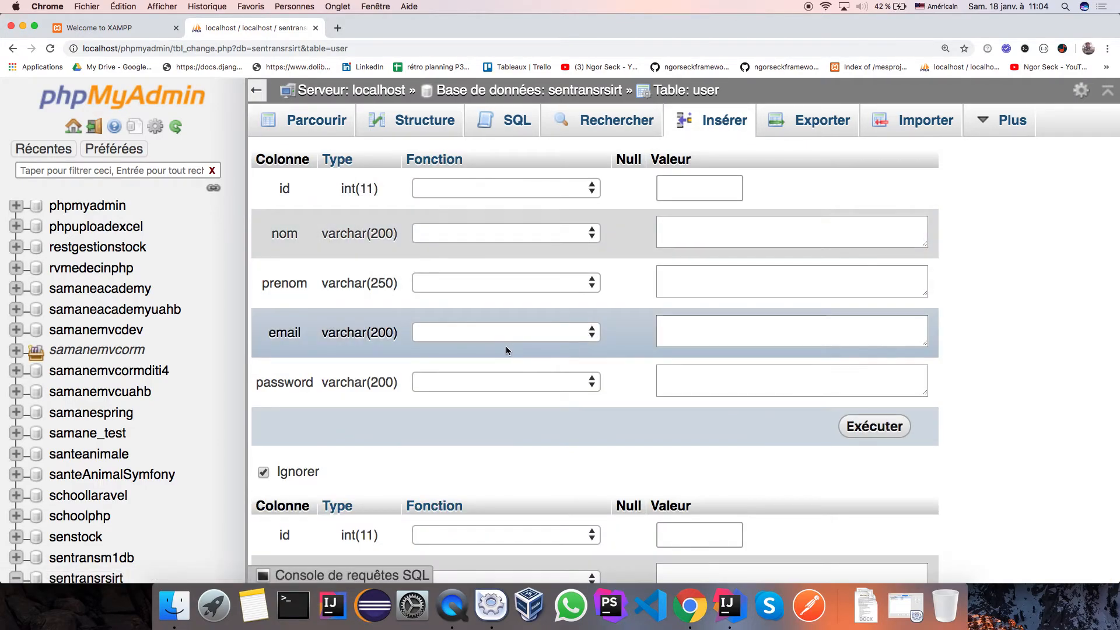
{"action": "left_click", "coordinate": [592, 382]}
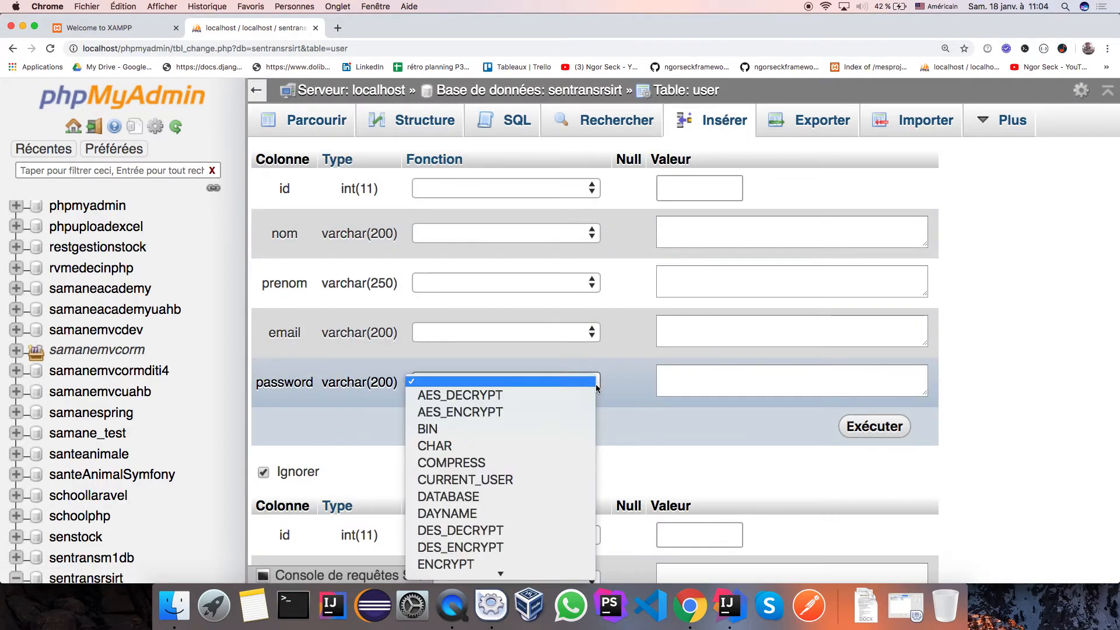
{"action": "scroll", "coordinate": [500, 503], "scroll_direction": "down", "scroll_amount": 3}
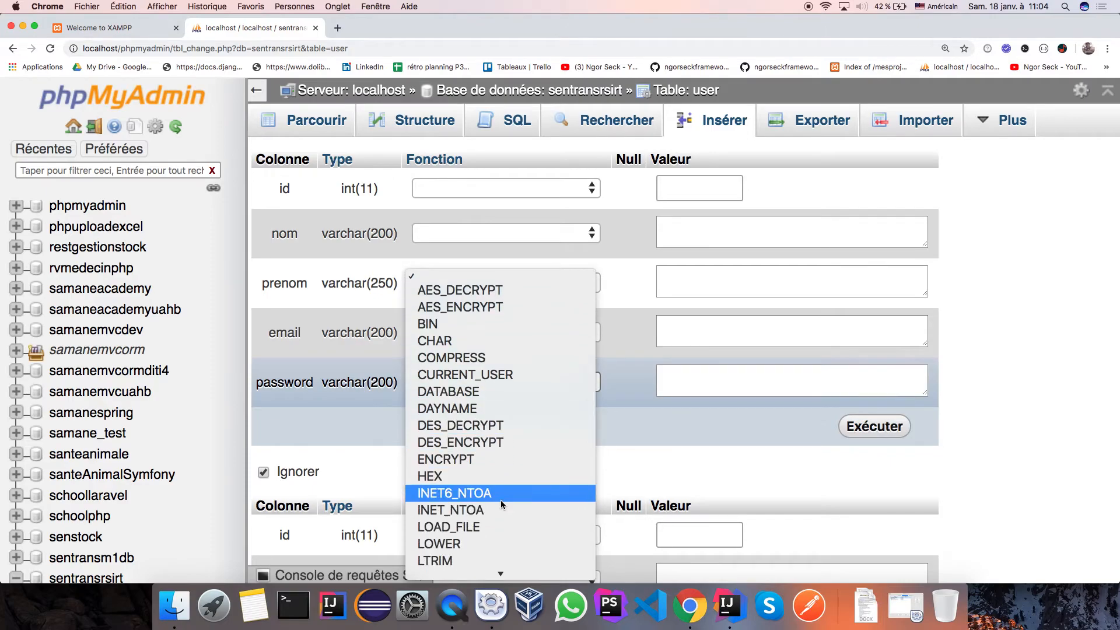
{"action": "scroll", "coordinate": [464, 473], "scroll_direction": "down", "scroll_amount": 5}
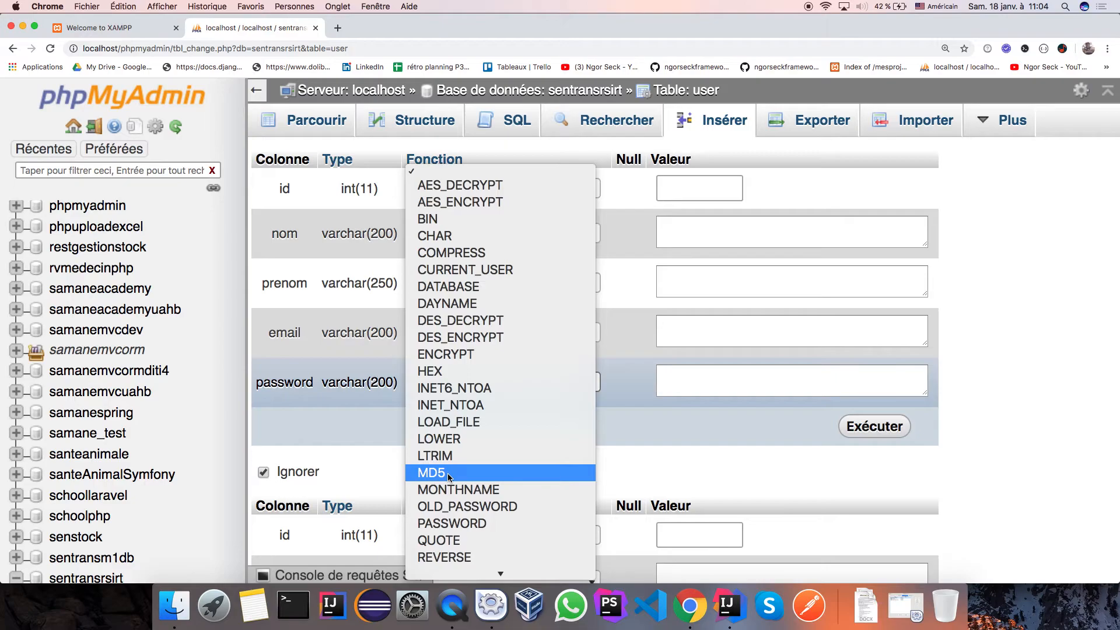
{"action": "left_click", "coordinate": [448, 475]}
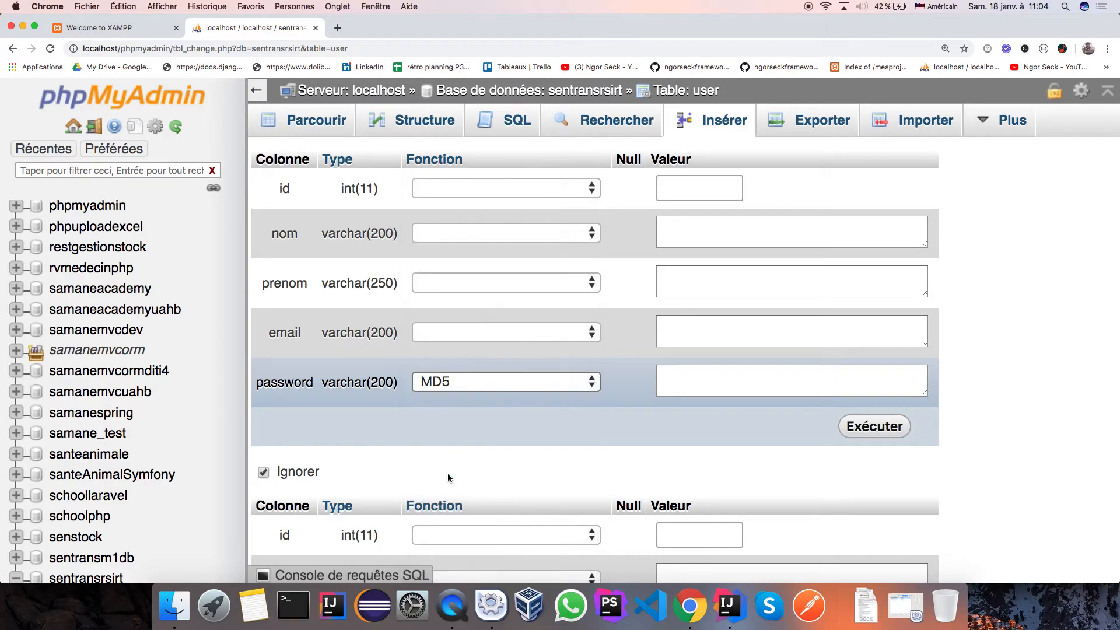
{"action": "left_click", "coordinate": [693, 380]}
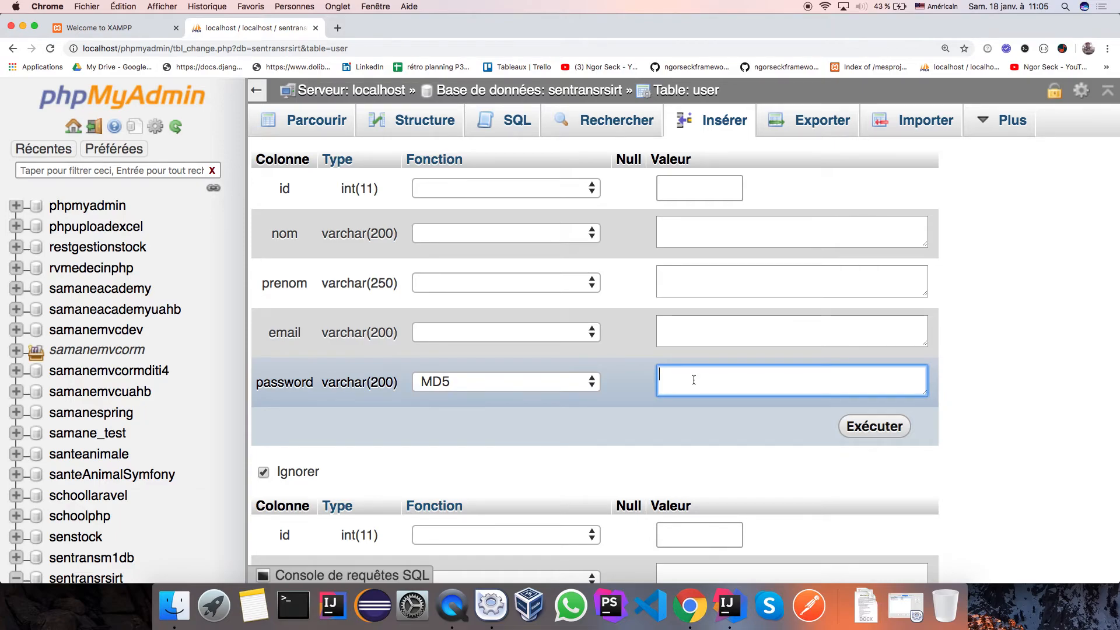
Enter the password, last name, first name and e-mail values, then run the insert.
{"action": "type", "text": "passer"}
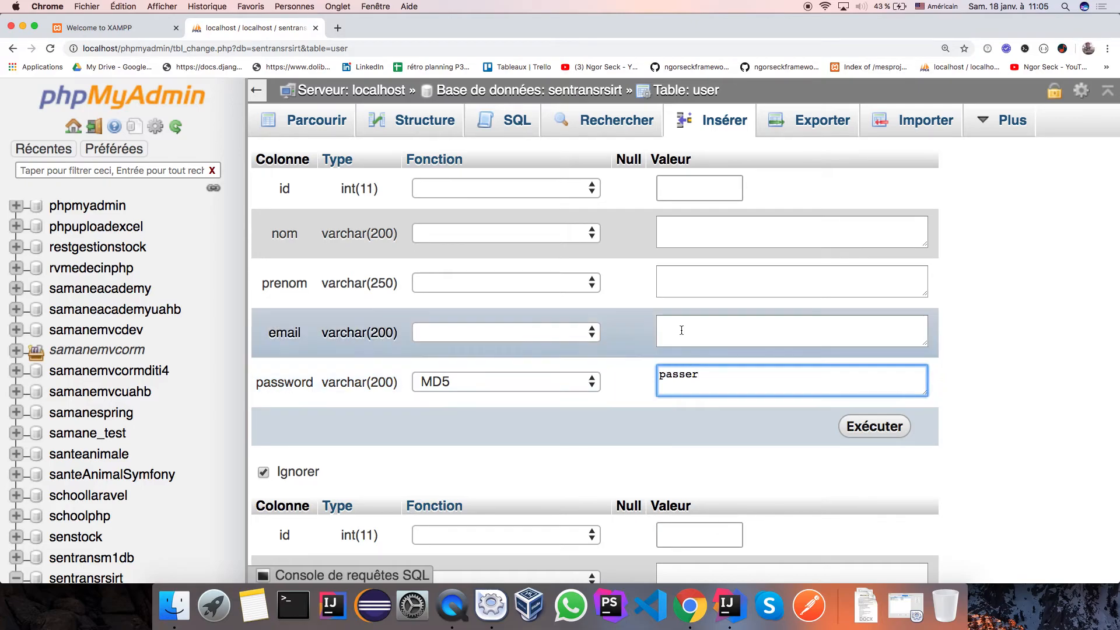
{"action": "left_click", "coordinate": [691, 233]}
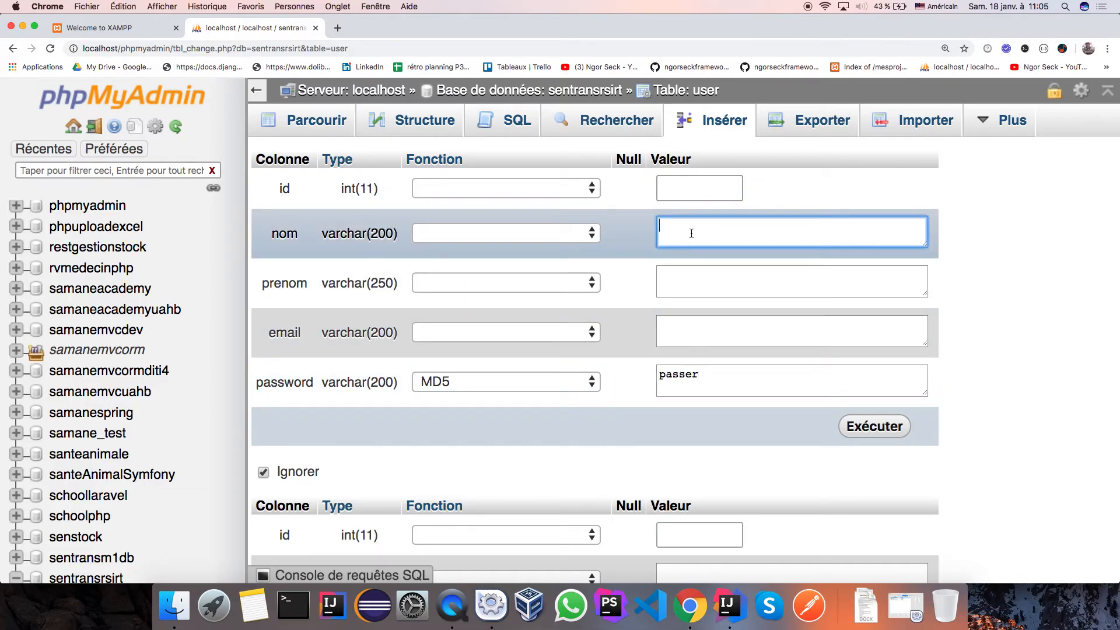
{"action": "type", "text": "Seck"}
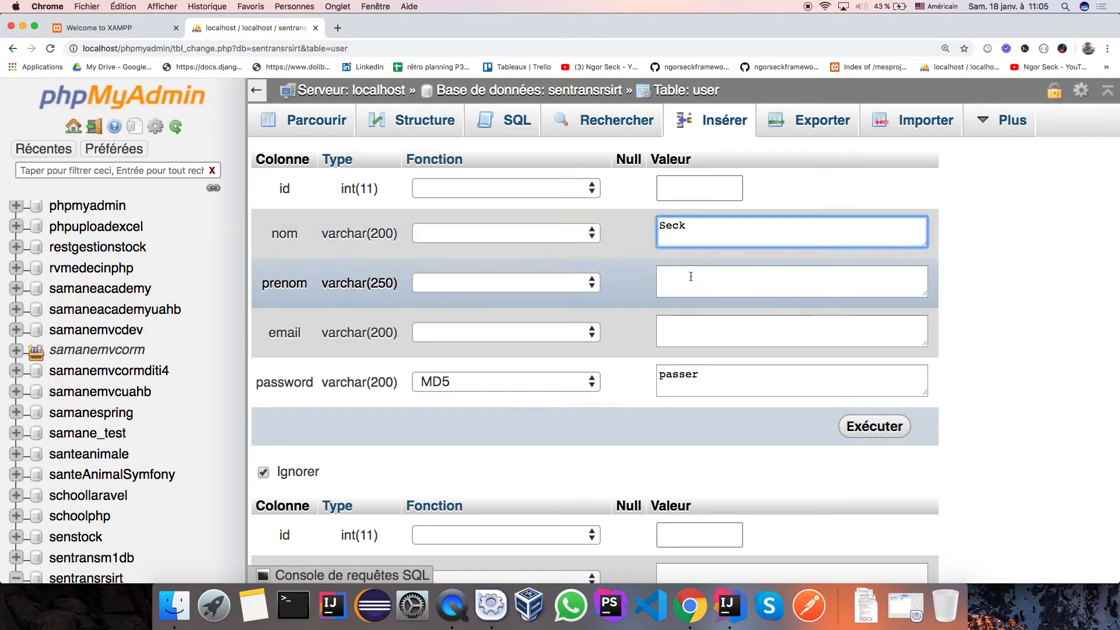
{"action": "left_click_drag", "start_coordinate": [704, 225], "coordinate": [630, 227]}
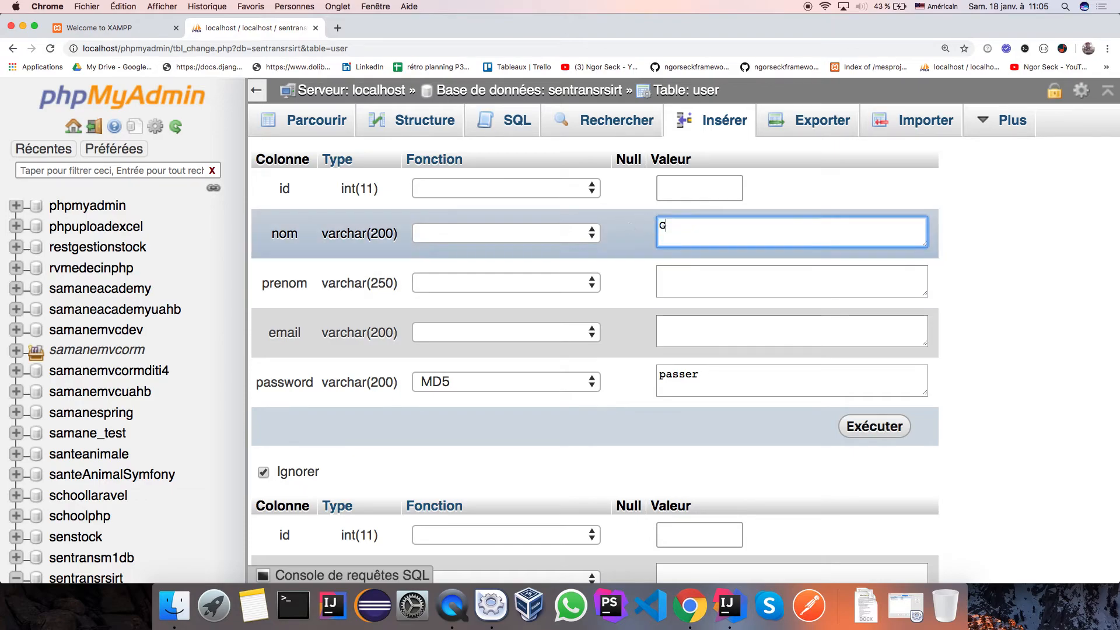
{"action": "left_click", "coordinate": [678, 292]}
{"action": "left_click", "coordinate": [686, 328]}
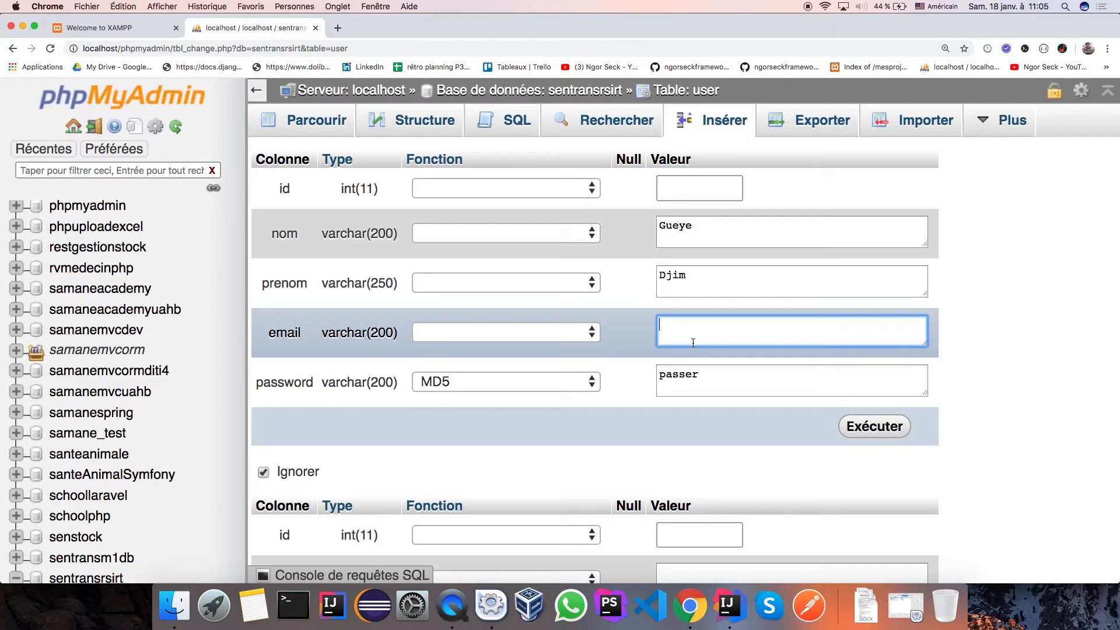
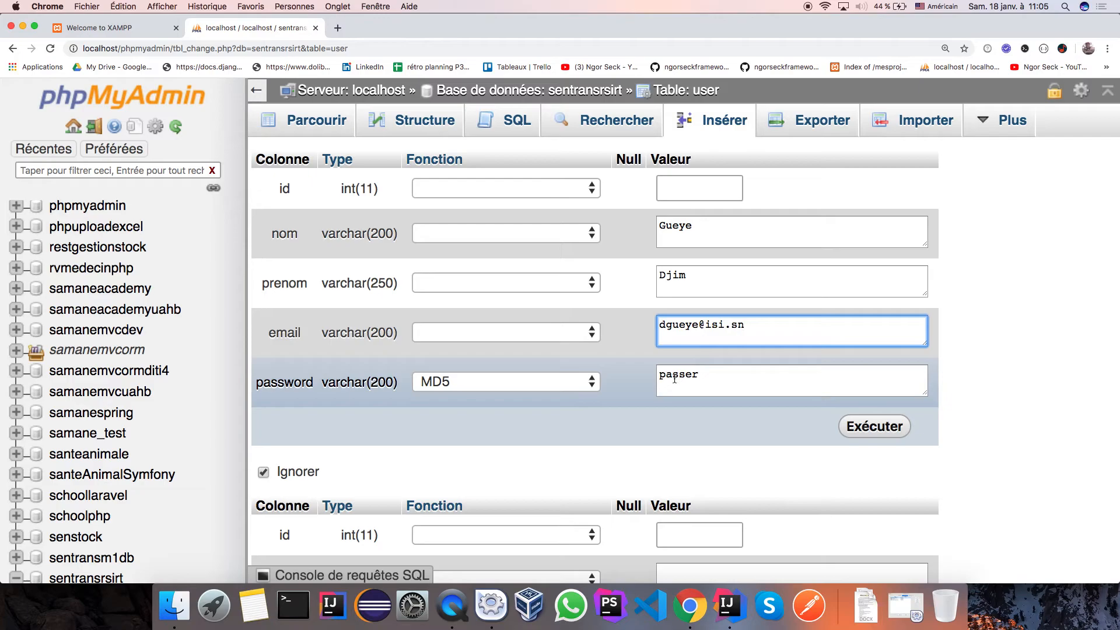
{"action": "left_click", "coordinate": [875, 428]}
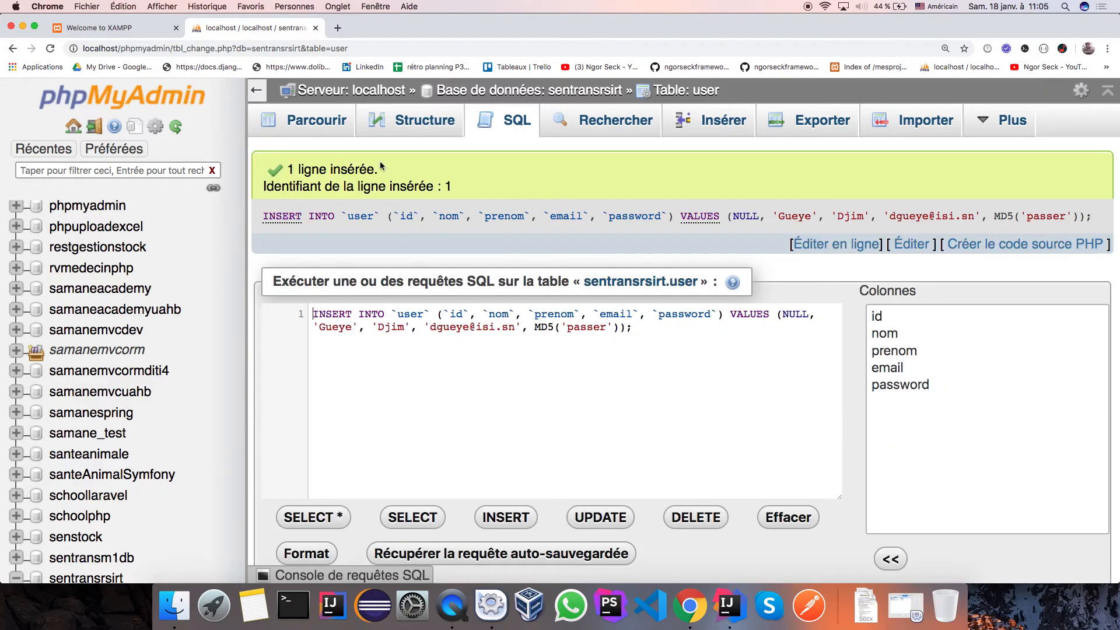
Browse the user table to see the new row with id 1.
{"action": "left_click", "coordinate": [318, 121]}
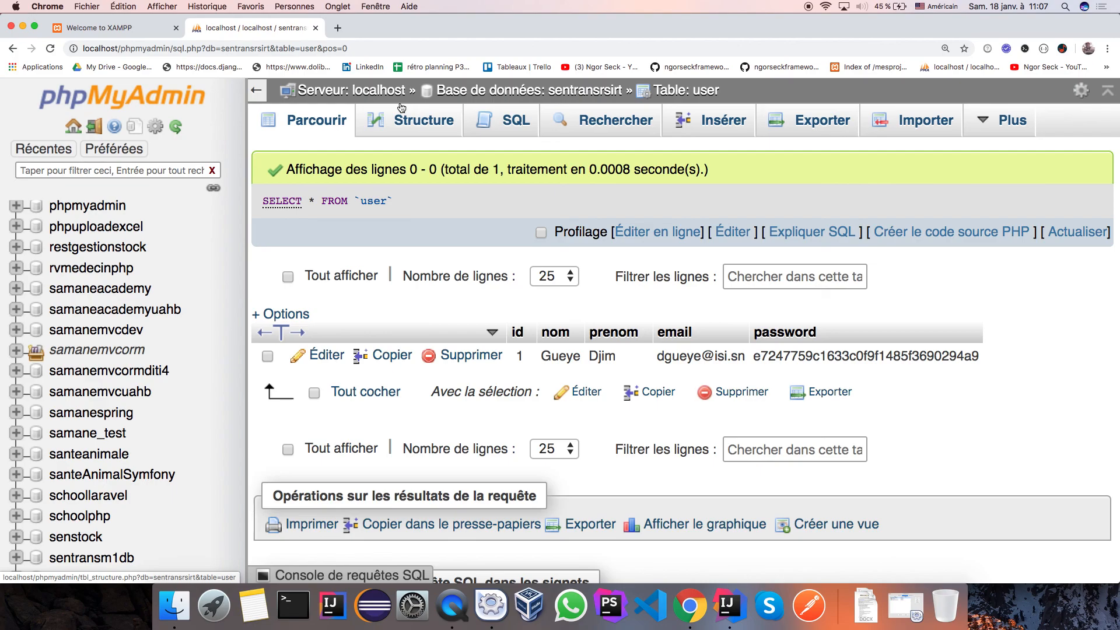
Return to the sentransrsirt overview, then bring QuickTime Player to the front.
{"action": "left_click", "coordinate": [526, 94]}
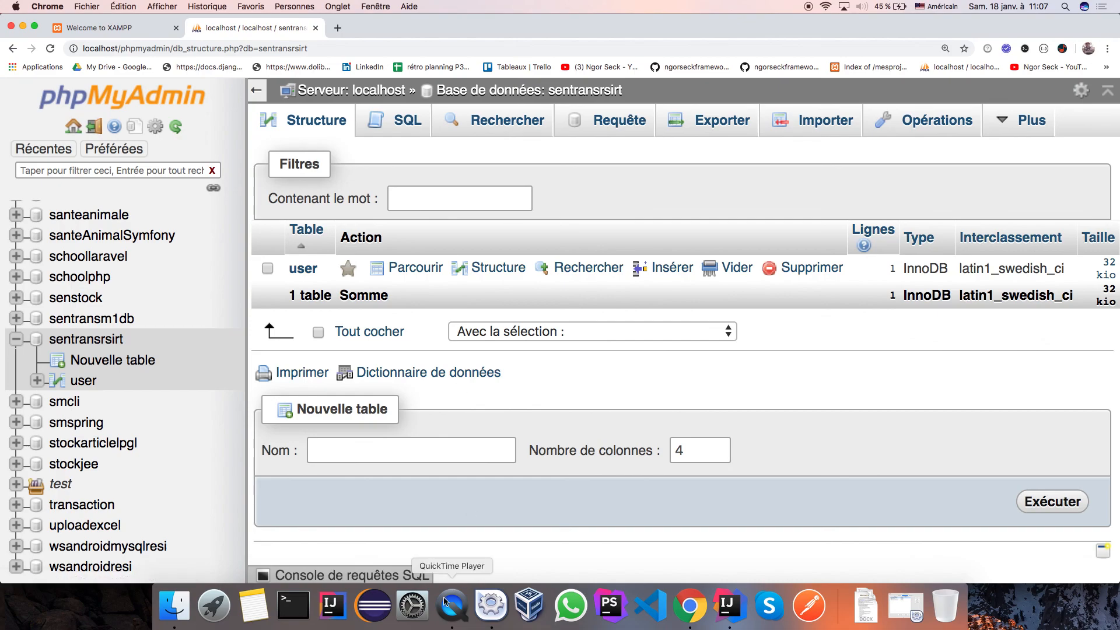
{"action": "left_click", "coordinate": [449, 618]}
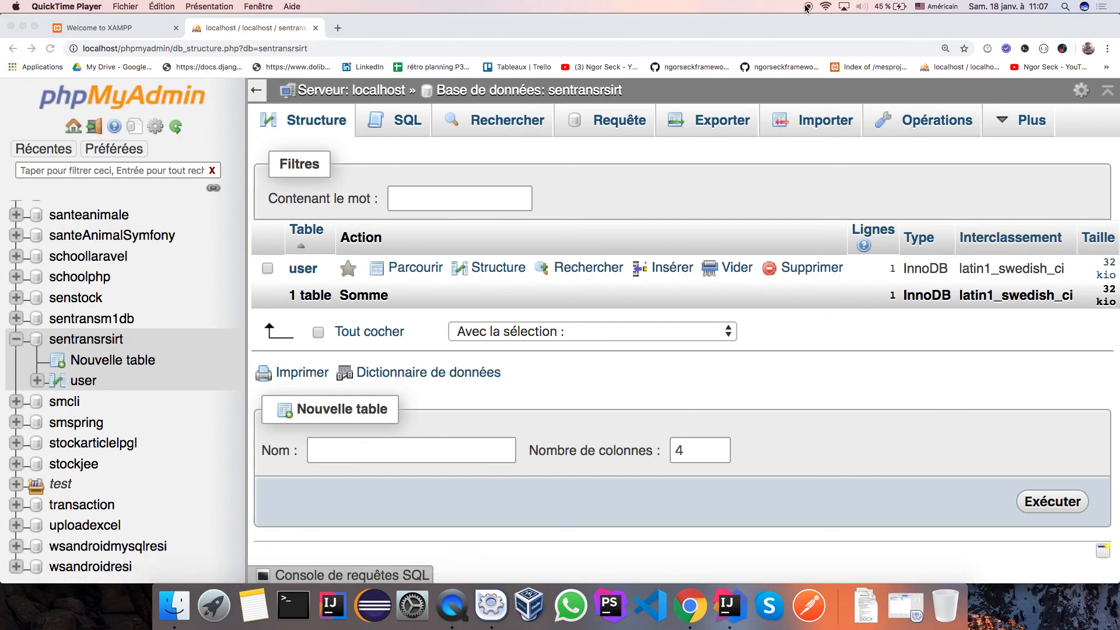